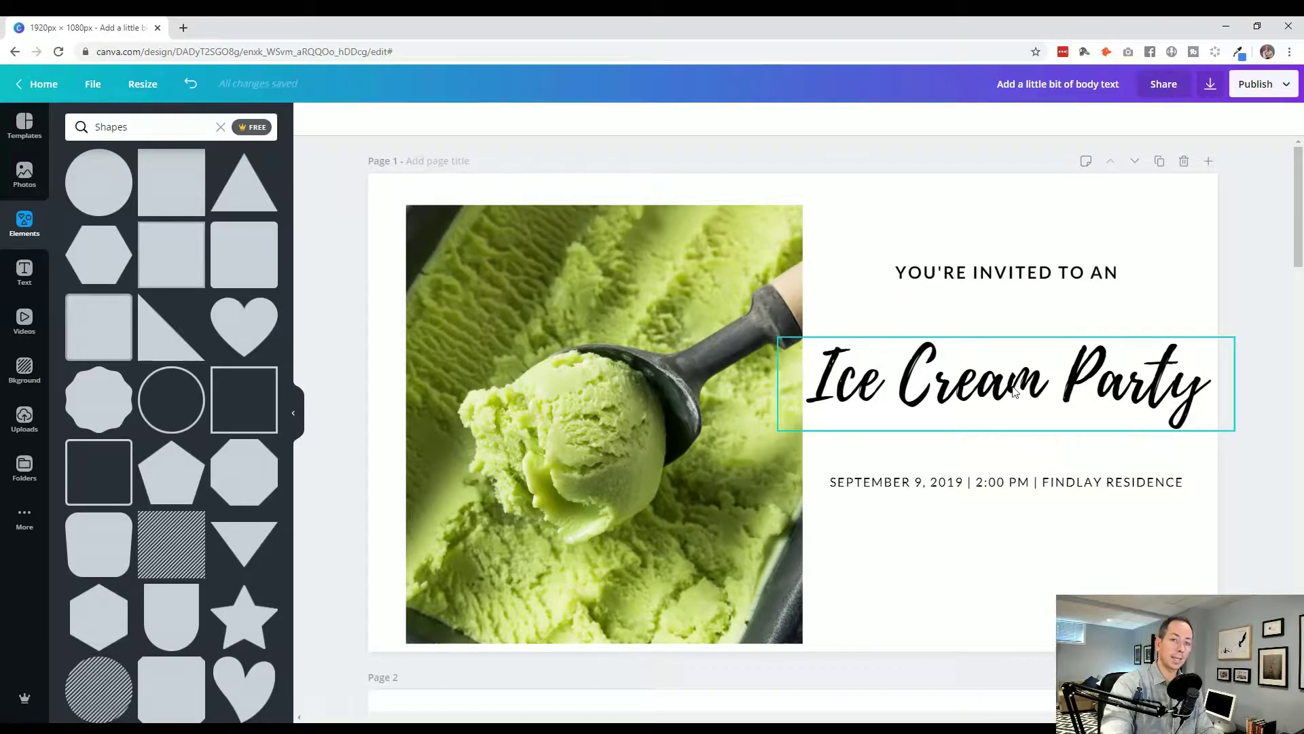
key("alt+Tab")
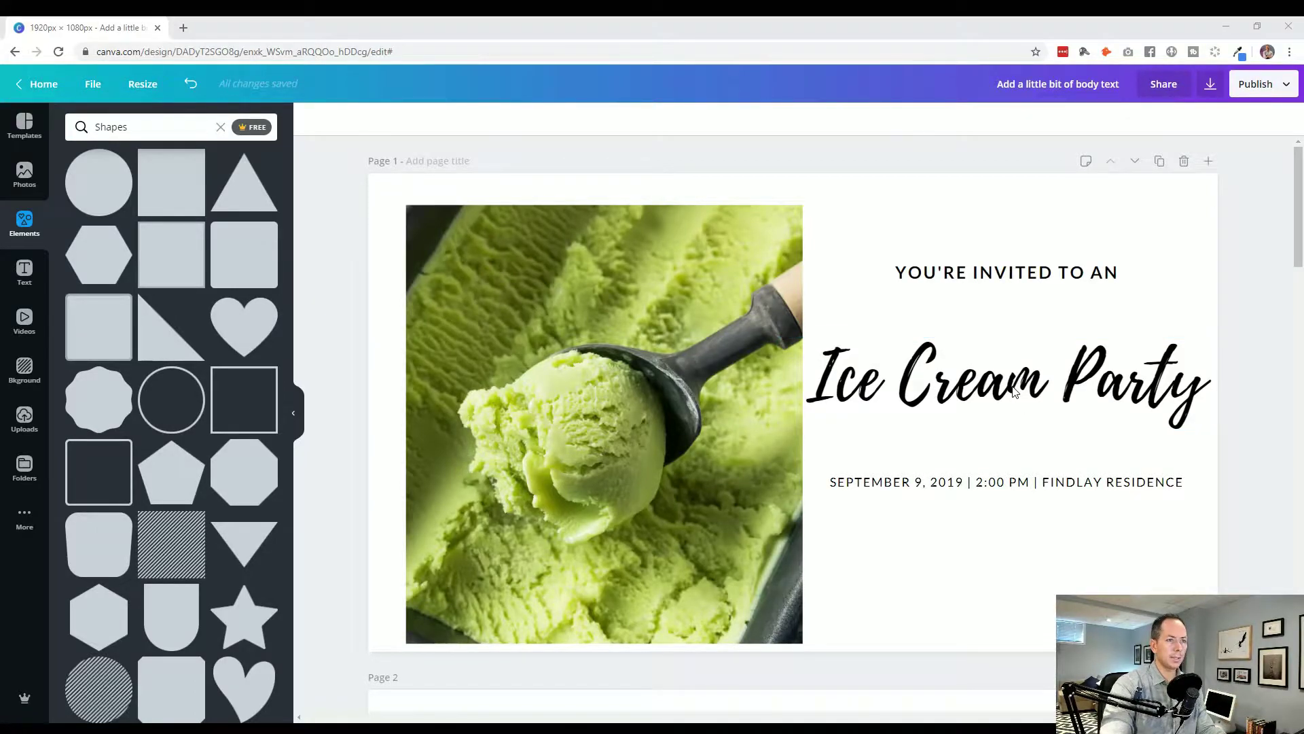
key("alt+Tab")
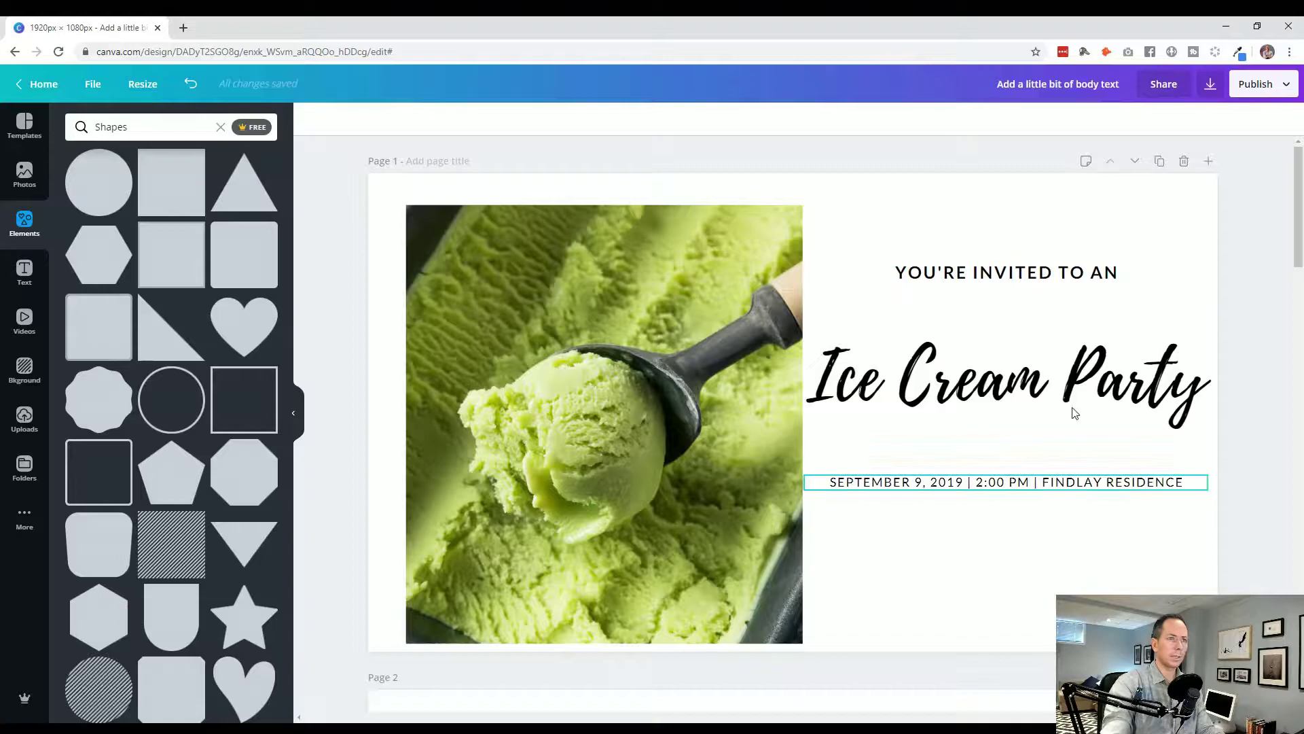
Duplicate the invitation page and shrink the ice cream photo on the copy to about 874 × 967.
left_click(585, 367)
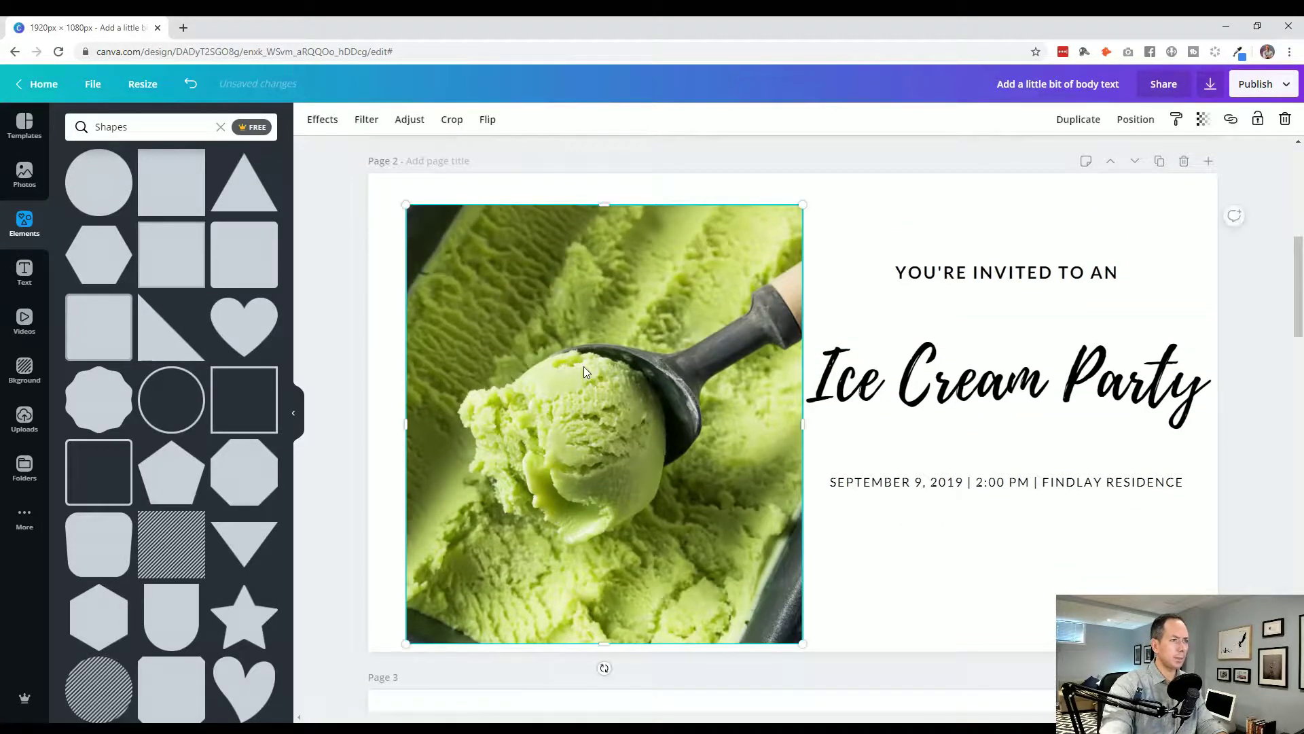
left_click_drag(804, 207, 511, 295)
key("ctrl+z")
left_click(794, 211)
left_click_drag(803, 208, 793, 214)
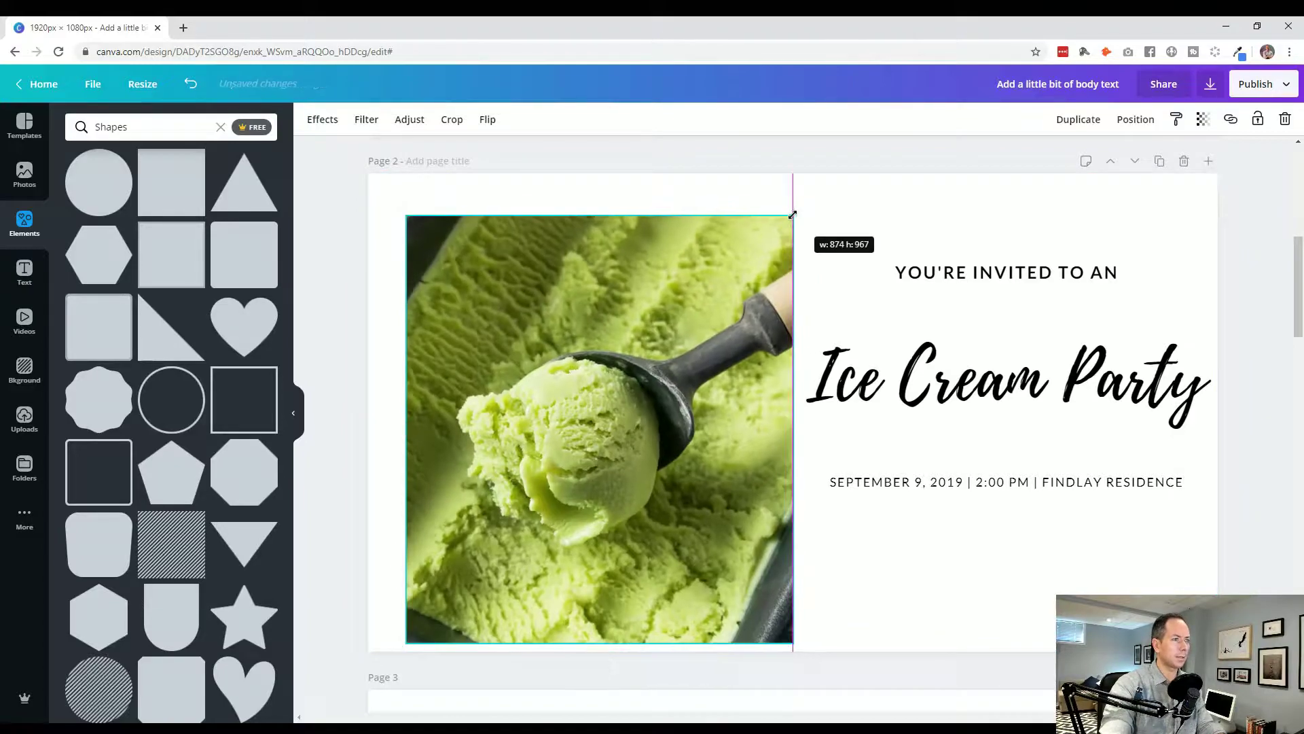
left_click_drag(642, 285, 381, 203)
Add a square shape to page 2, shrink it and fit it into the page's upper-left corner as a margin gauge.
left_click(345, 316)
left_click(172, 191)
left_click_drag(751, 553, 414, 213)
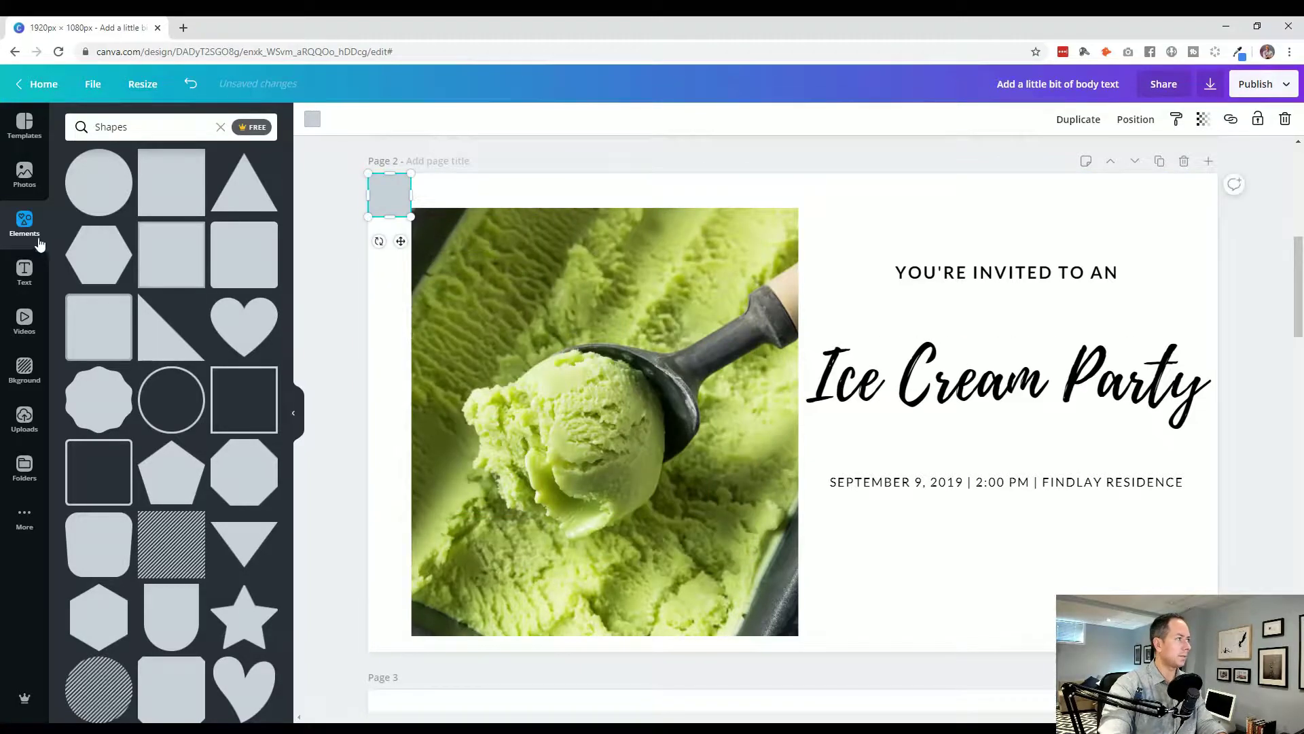
Search the elements for "square", add one and place a small square between the page's left edge and the photo.
left_click(221, 127)
left_click(143, 135)
type("sq")
left_click(110, 188)
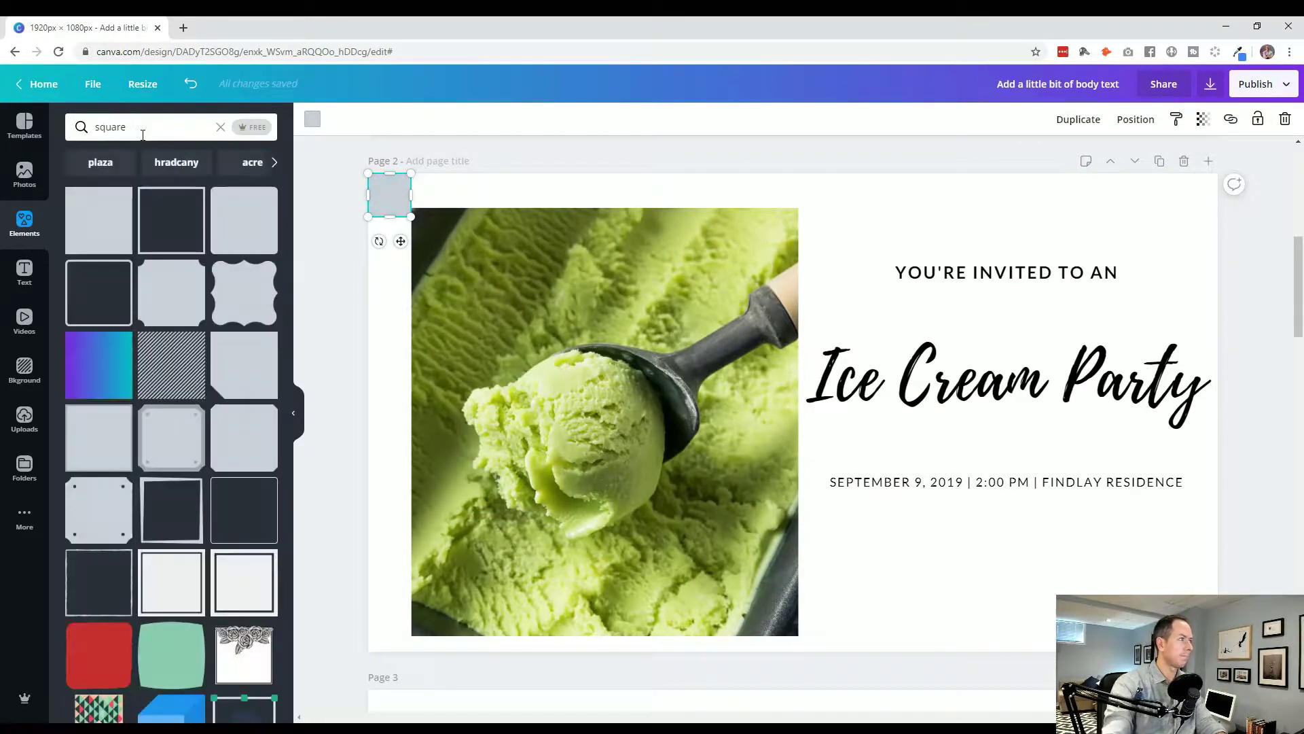
left_click(103, 217)
left_click_drag(715, 323, 483, 323)
left_click_drag(751, 602, 397, 282)
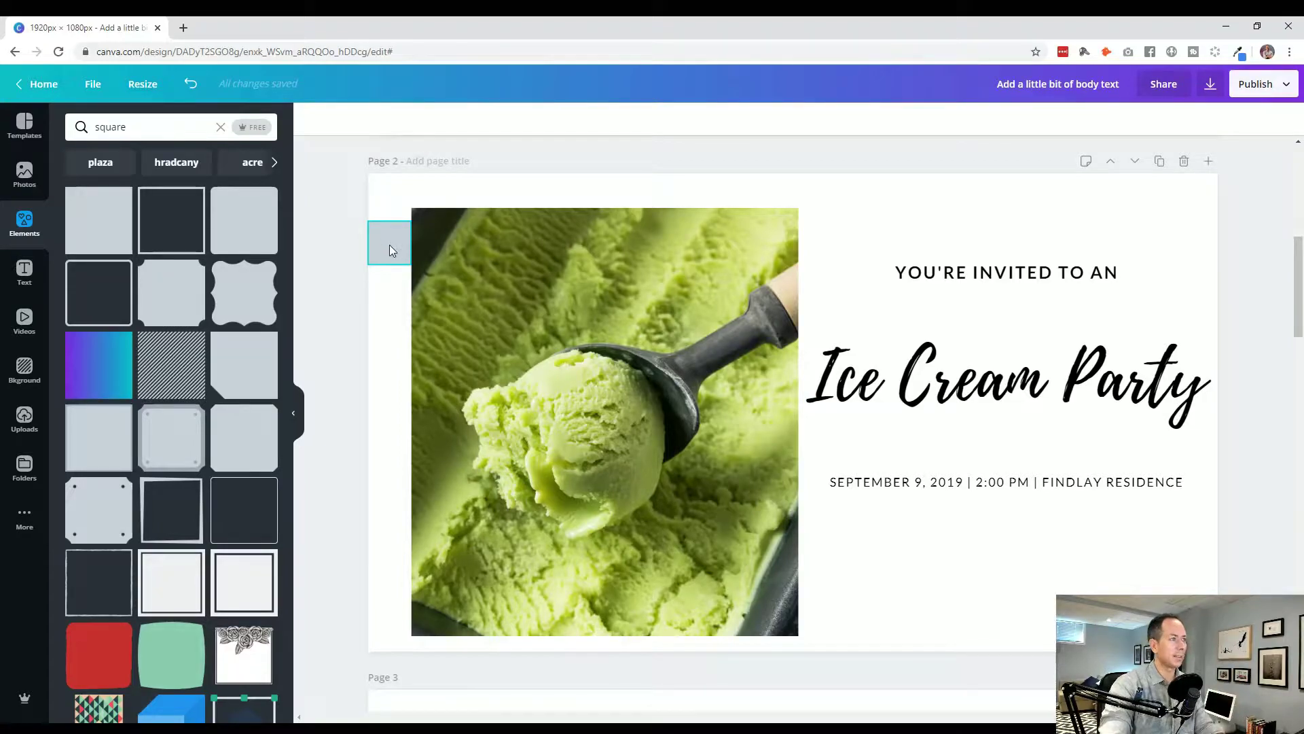
Place a copy of the square at the page's top edge and crop the photo's top down to it, making the photo 947 high.
mouse_move(389, 245)
left_mouse_down()
mouse_move(458, 227)
mouse_move(474, 197)
mouse_move(401, 265)
mouse_move(381, 267)
left_mouse_up()
key("ctrl+d")
left_click(348, 291)
left_click(443, 250)
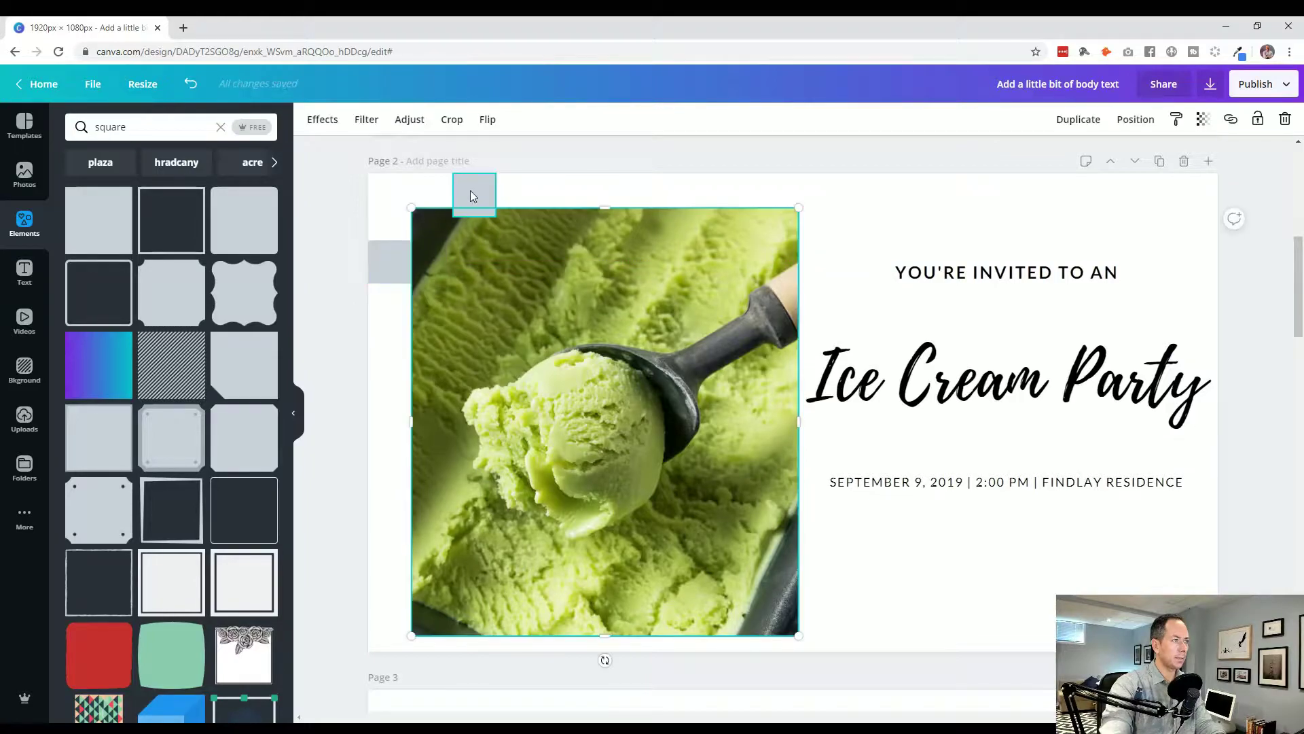
left_click_drag(603, 208, 603, 216)
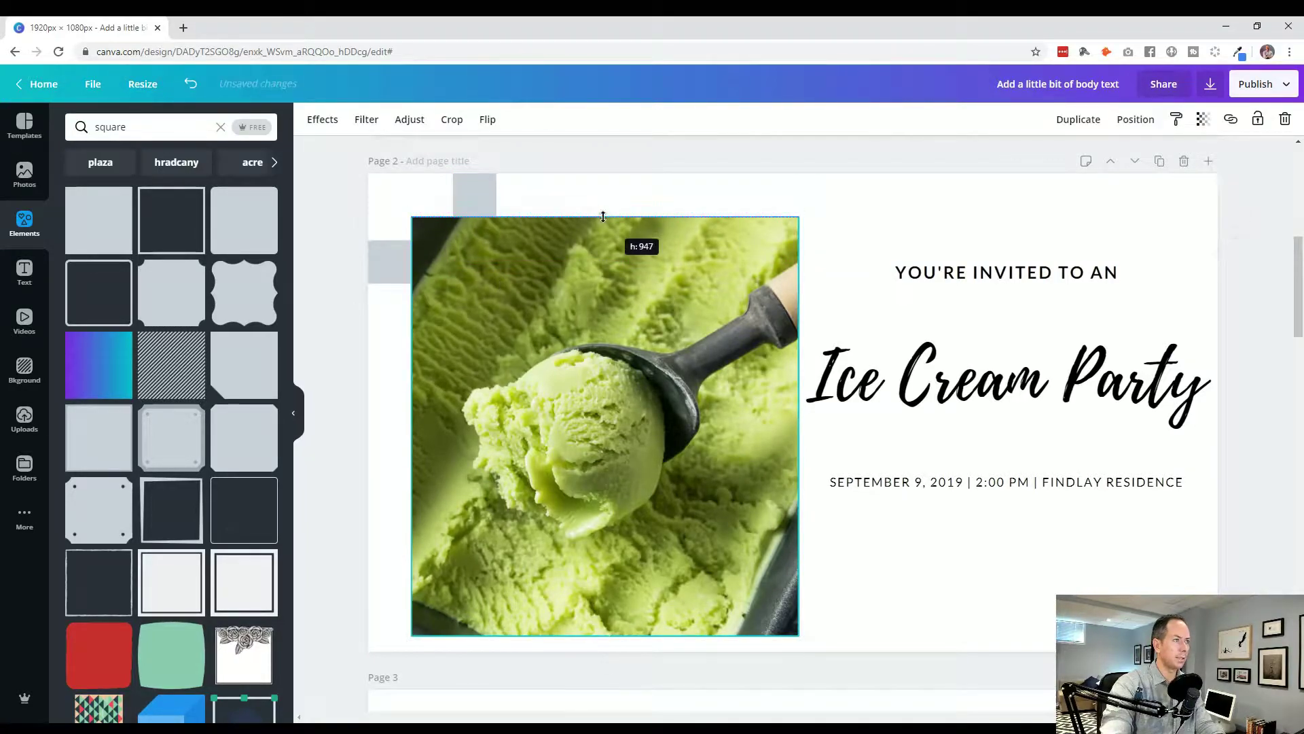
Place another square at the page's bottom edge and crop the photo's bottom up to it, making the photo 884 high.
left_click(475, 197)
left_click_drag(474, 197, 470, 632)
left_click(541, 616)
left_click_drag(604, 635, 607, 609)
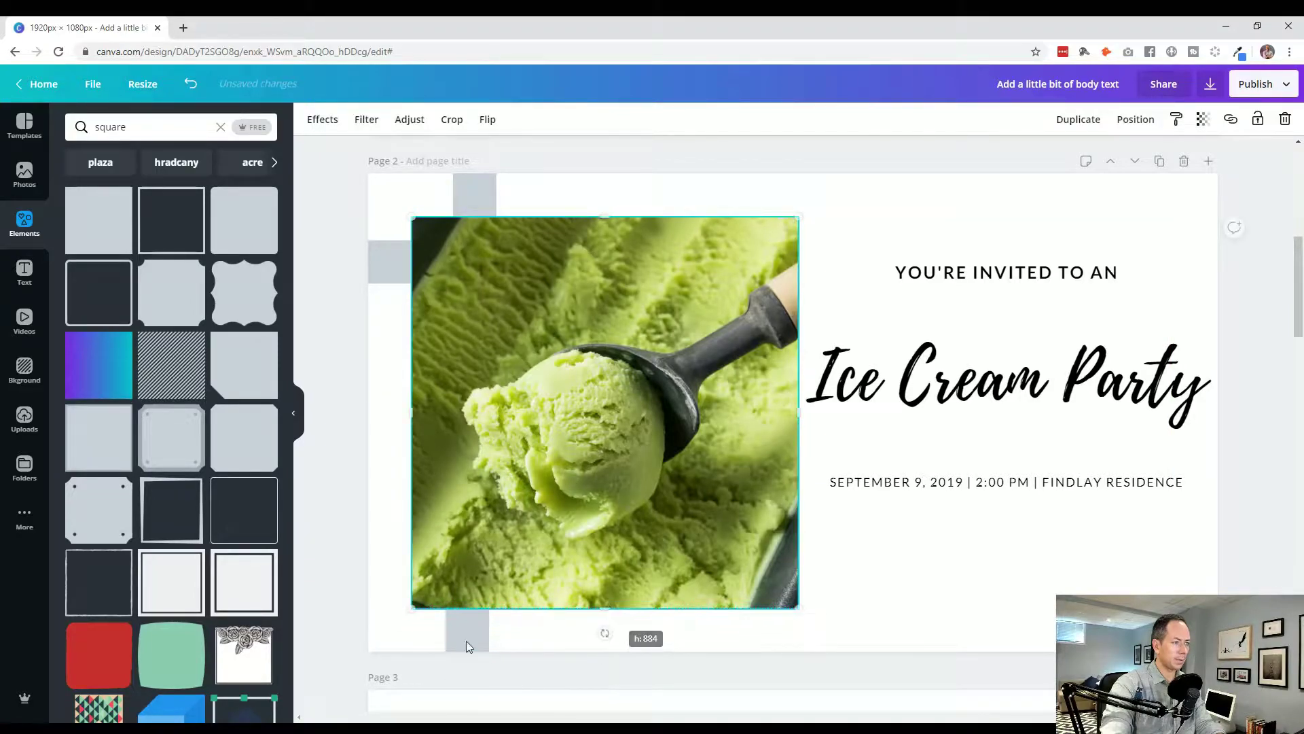
Place two more square copies level with the title, one against the photo's right edge and one against the page's right edge.
left_click(466, 639)
left_click_drag(759, 428, 824, 385)
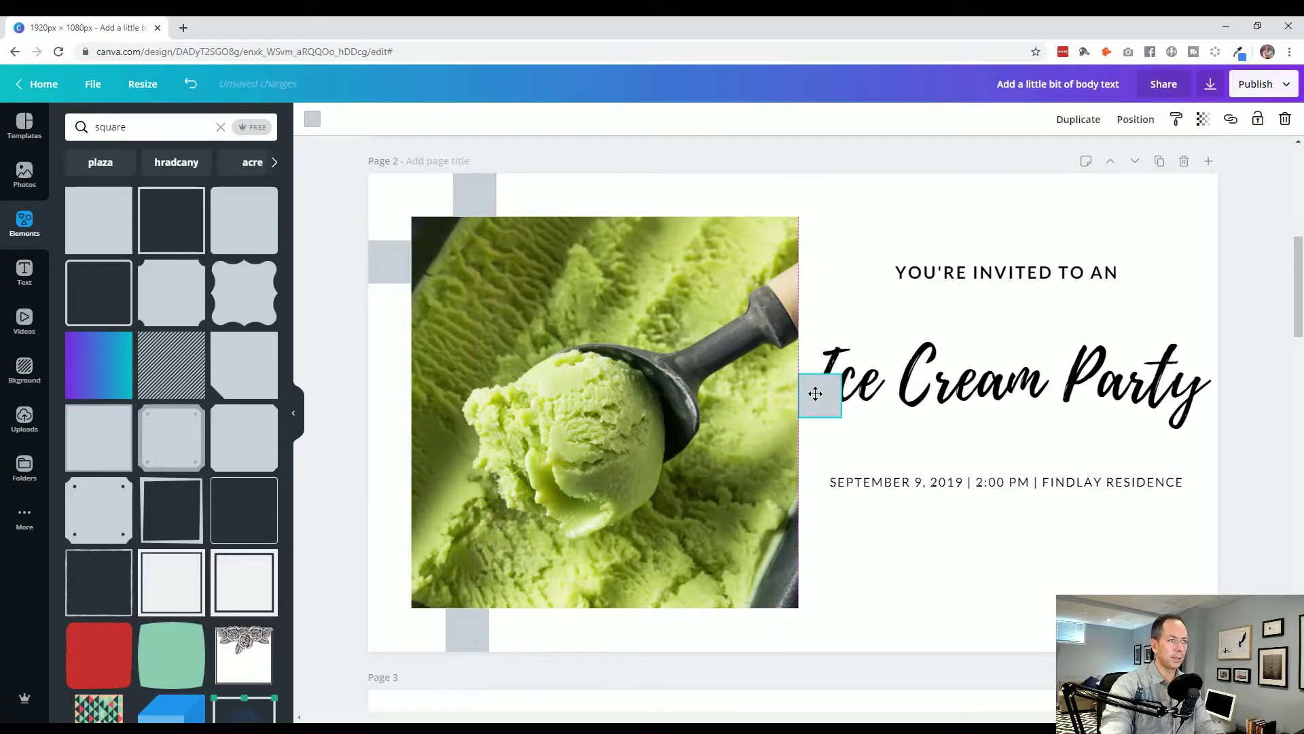
left_click(874, 396)
left_click_drag(779, 337, 1191, 385)
left_click(819, 394)
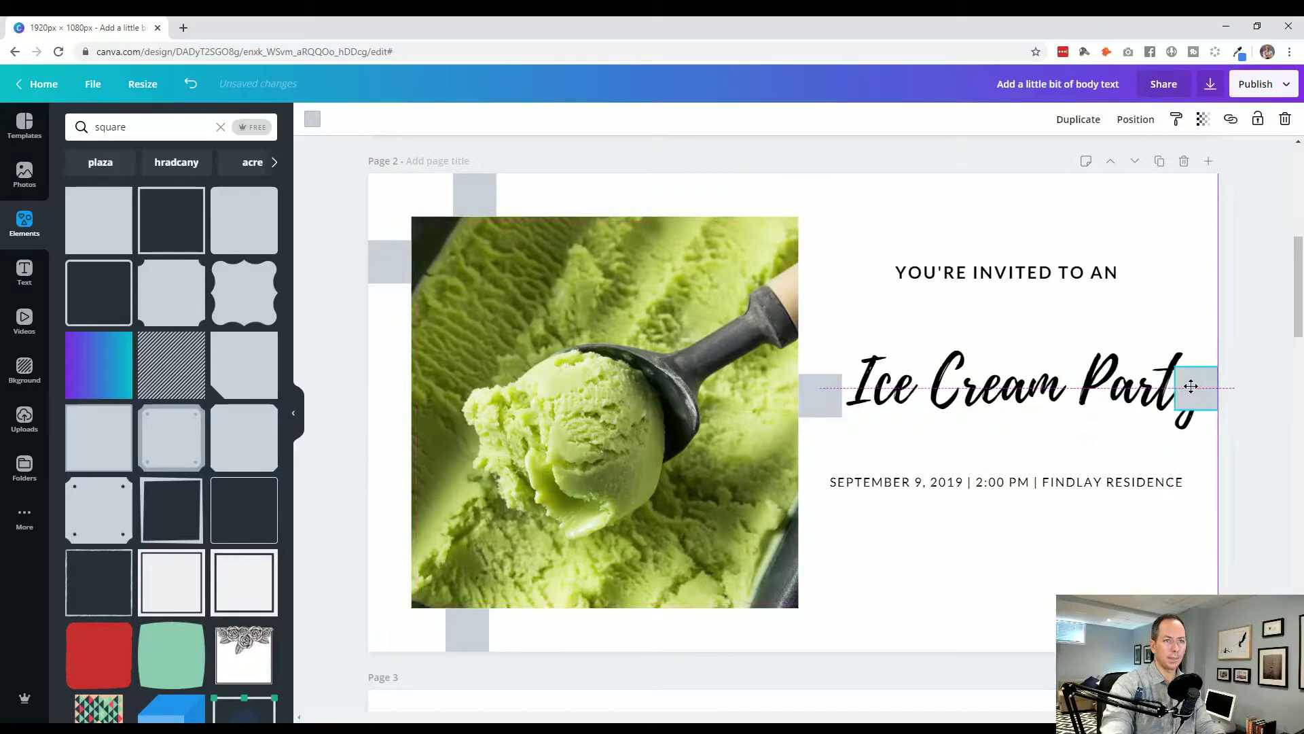
Shrink the "Ice Cream Party" title to about 838 × 171 to fit between the two squares and nudge it down.
left_click(1125, 394)
left_click_drag(1235, 431, 1191, 412)
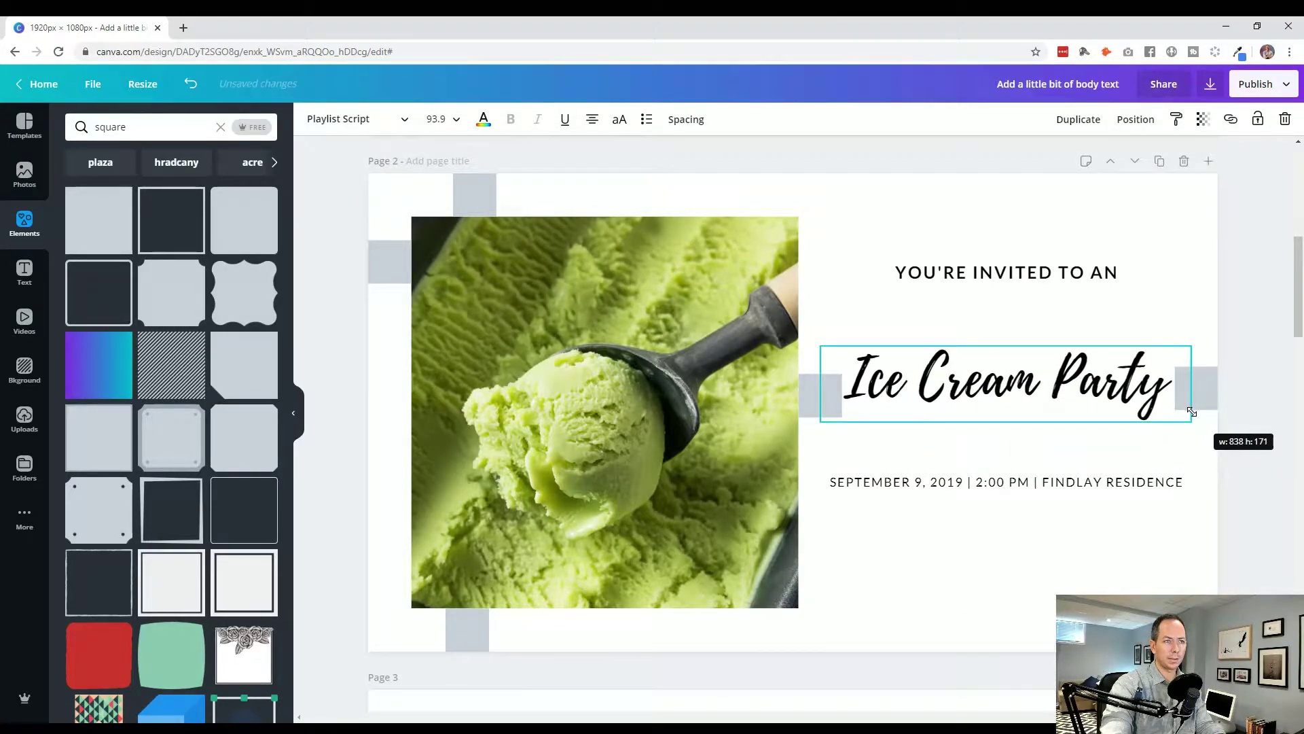
key("Down")
key("Down")
key("Down")
key("Down")
key("Down")
key("Down")
key("Down")
key("Down")
key("Down")
key("Down")
key("Down")
key("Down")
key("Down")
key("Down")
key("Down")
key("Down")
key("Down")
key("Down")
key("Down")
key("Down")
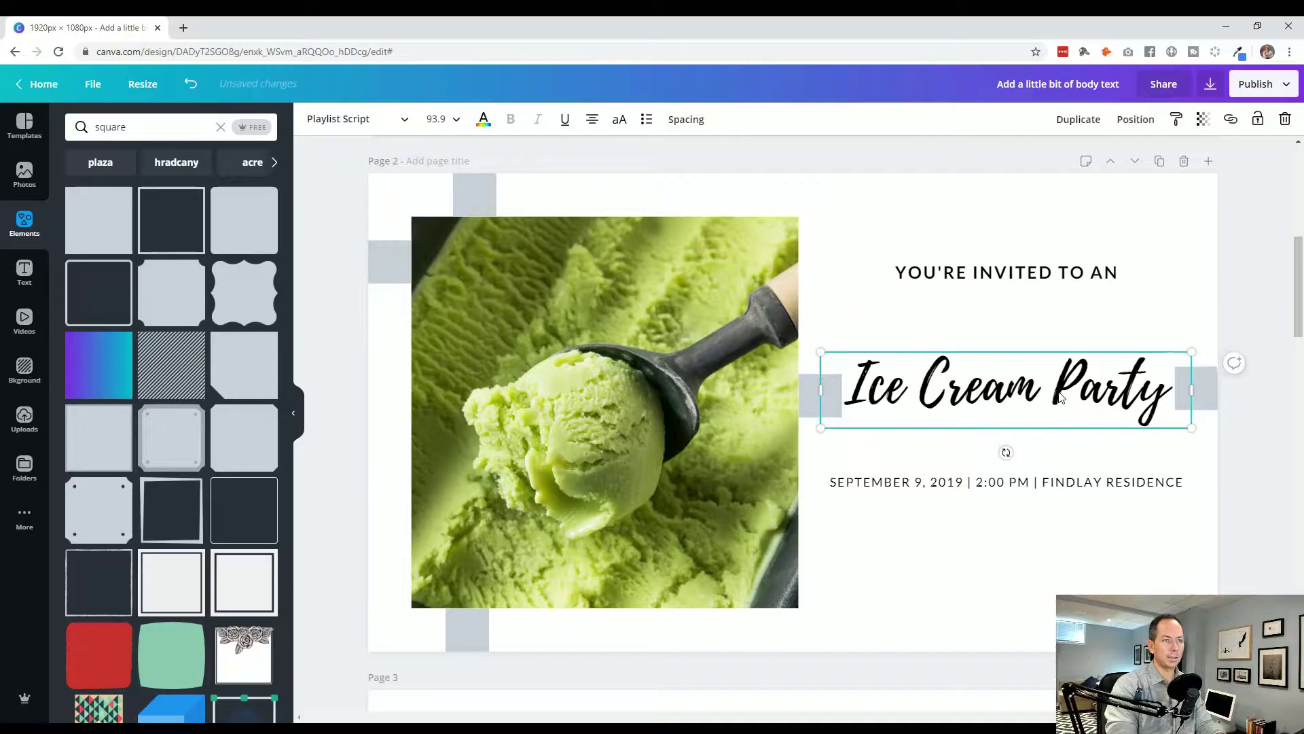
left_click_drag(1061, 398, 1063, 400)
Delete the four gauge squares beside and below the photo and title, keeping only the one above the photo.
left_click(1196, 389)
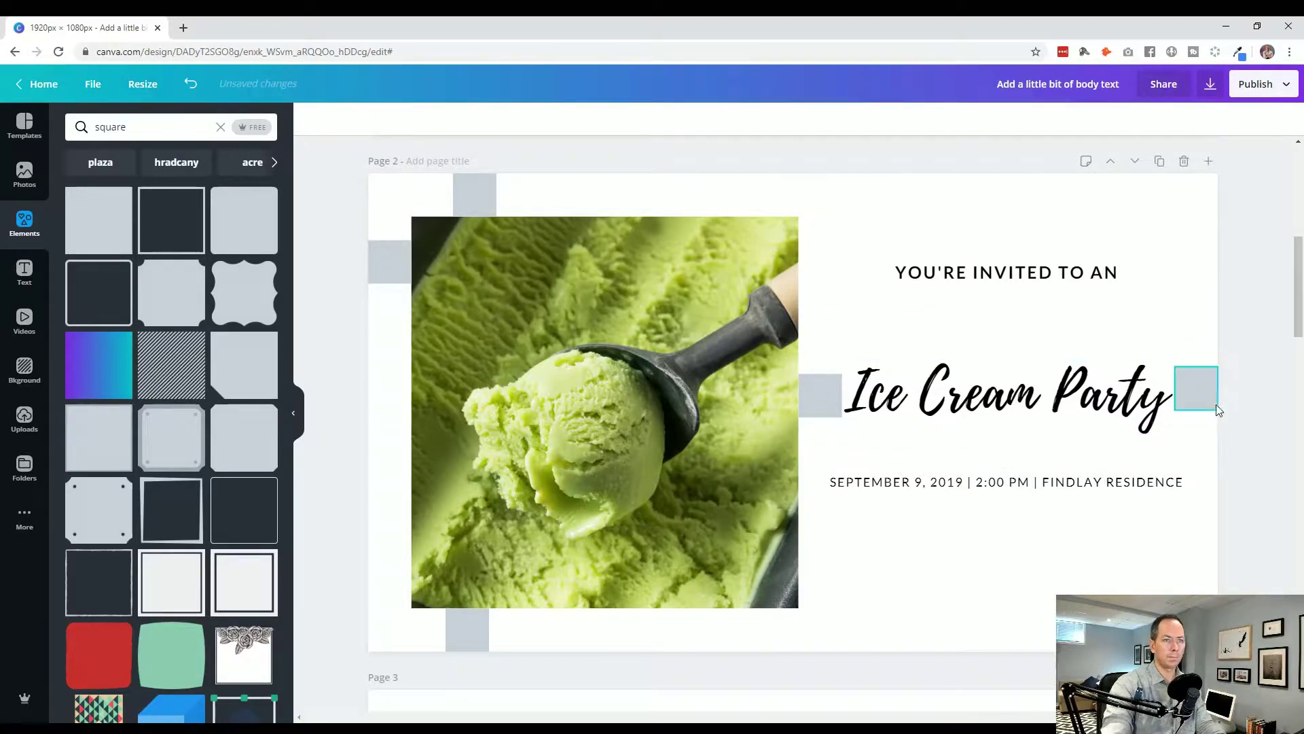
left_click(813, 401, "shift")
left_click(467, 630, "shift")
left_click(389, 262, "shift")
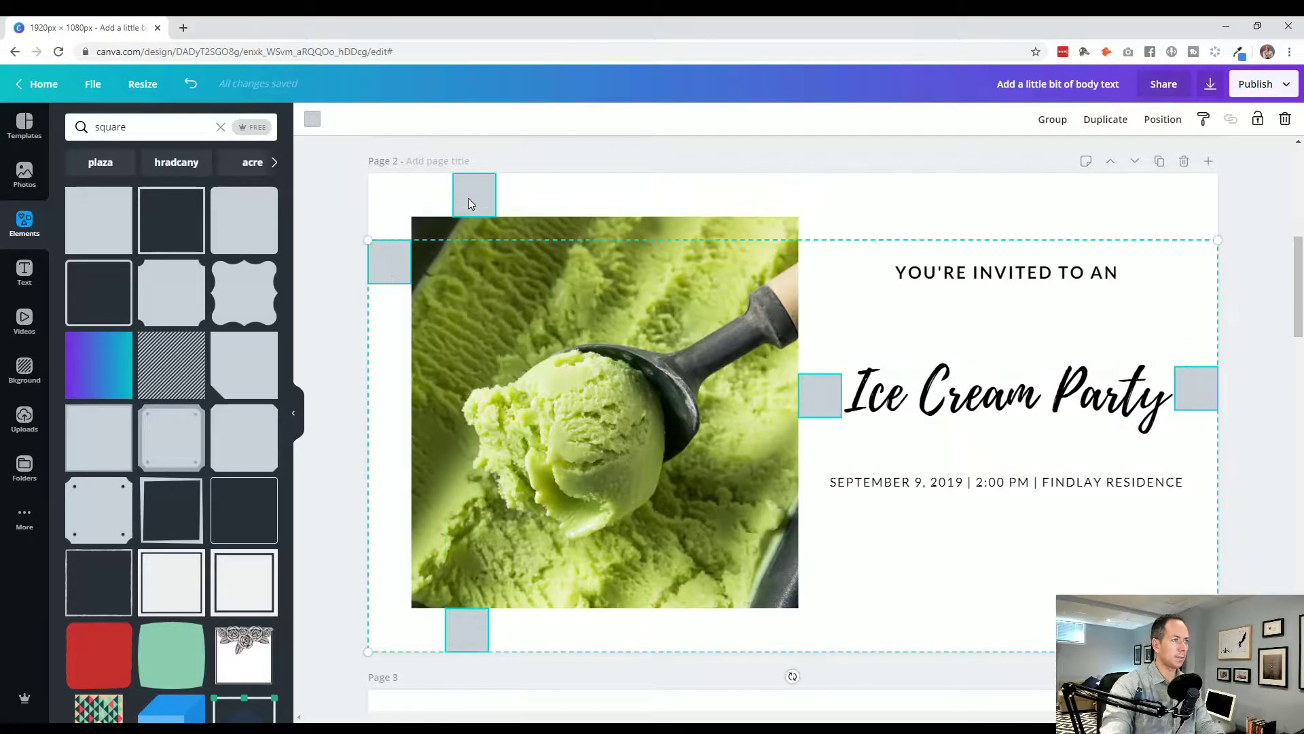
key("Delete")
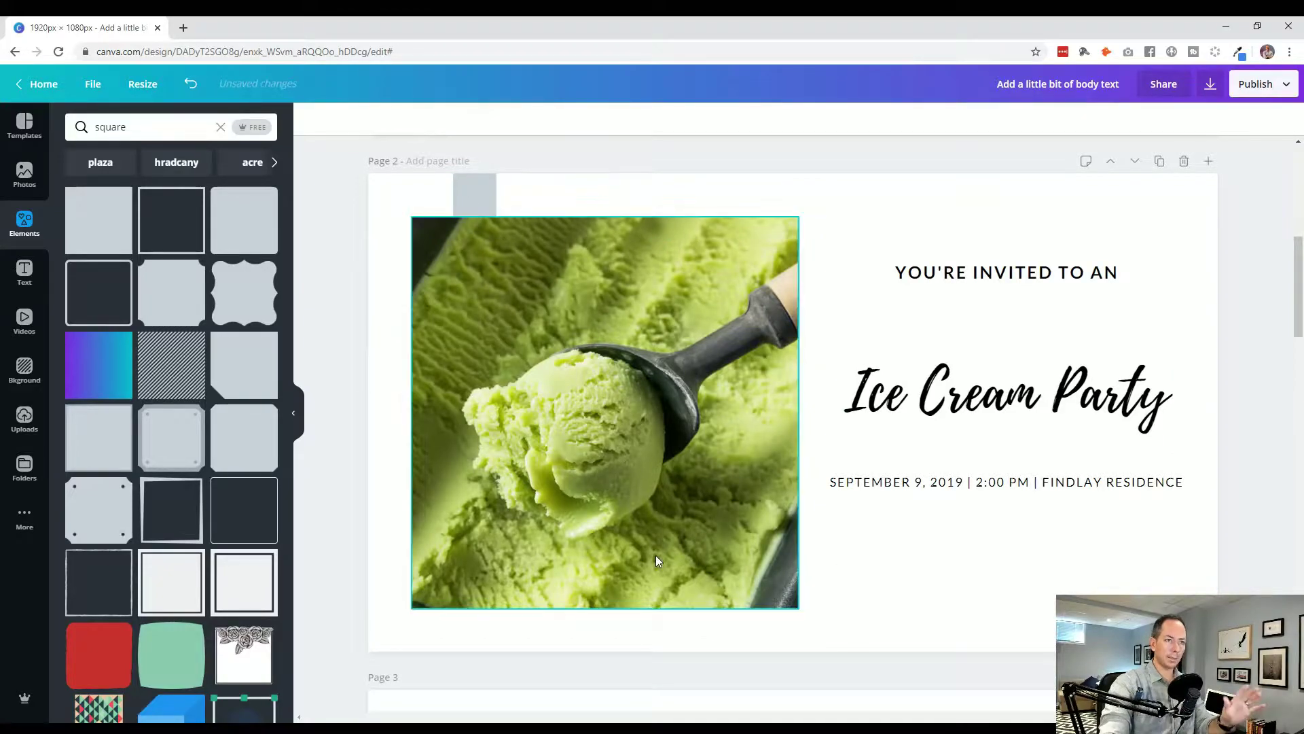
Move "YOU'RE INVITED TO AN" down to just above "Ice Cream Party" on page 2 and shift both lines up slightly.
scroll(665, 552, "up", 5)
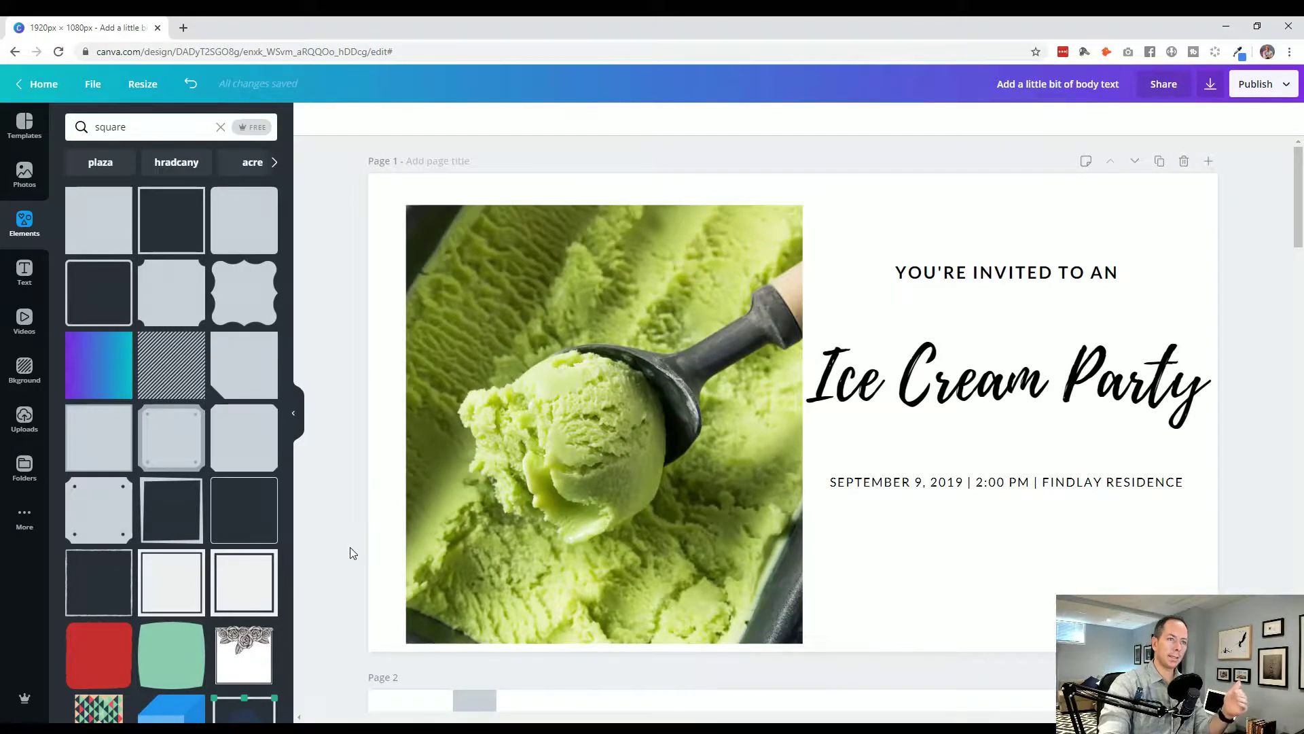
scroll(350, 552, "down", 5)
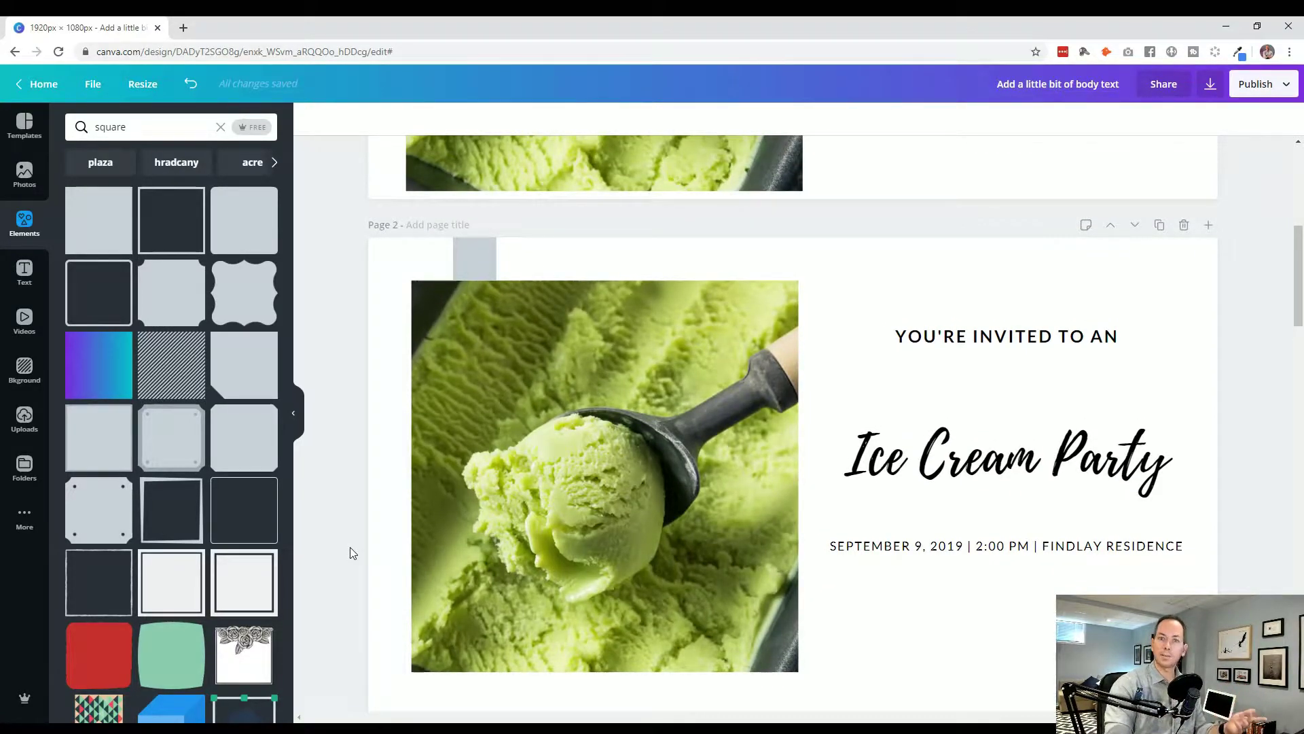
scroll(349, 548, "down", 1)
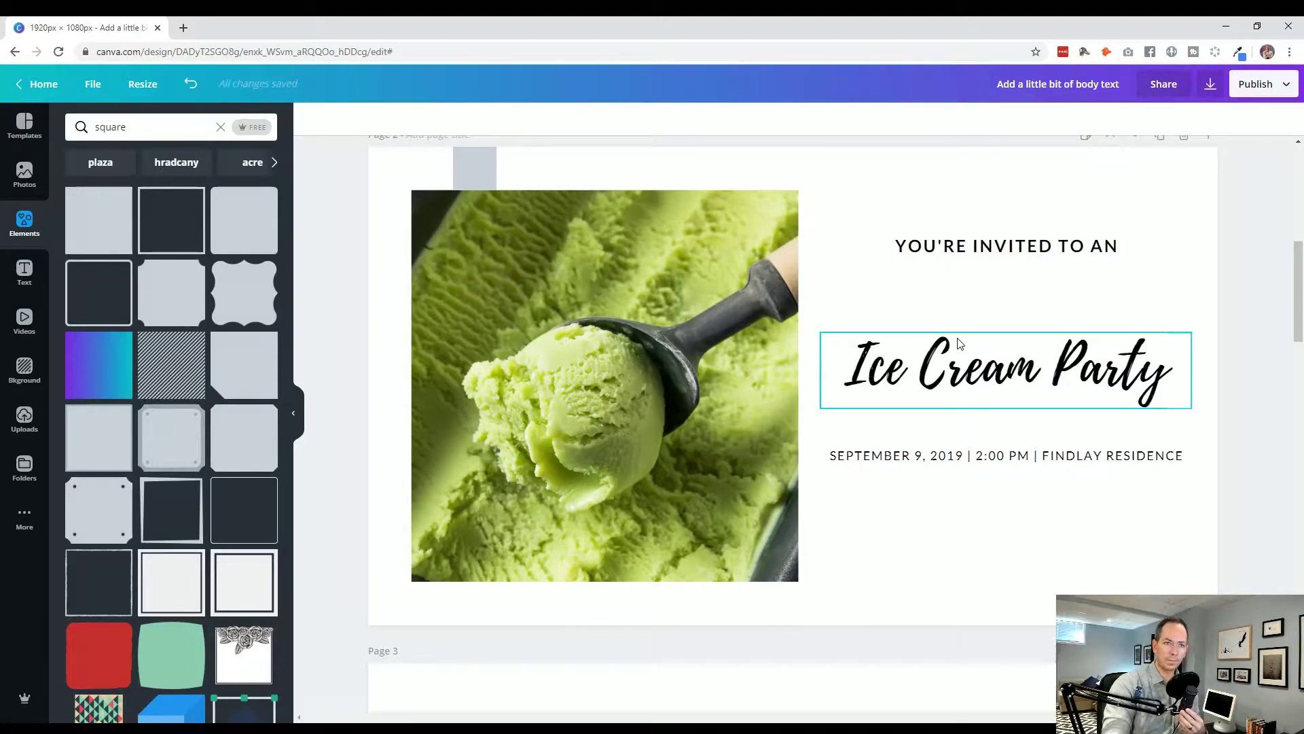
left_click_drag(987, 246, 990, 311)
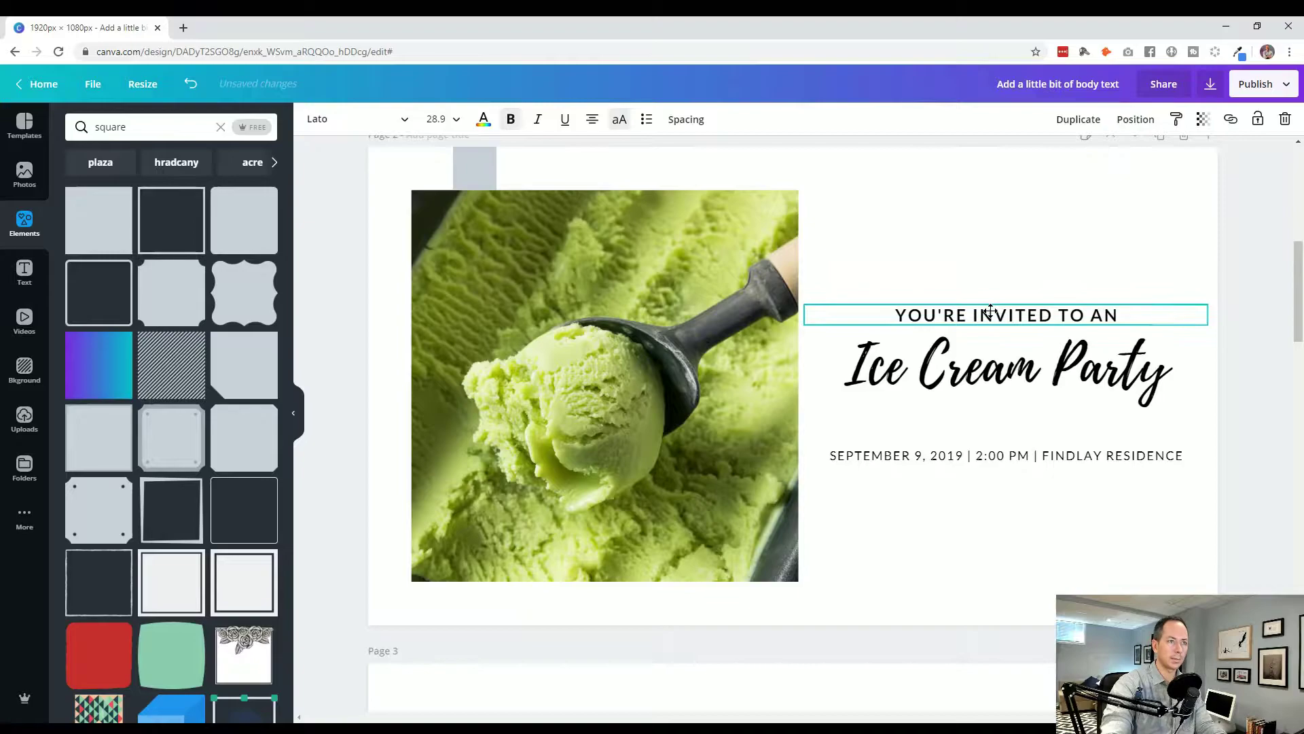
left_click(1214, 298)
left_click(1101, 317)
key("Down")
key("Down")
key("Down")
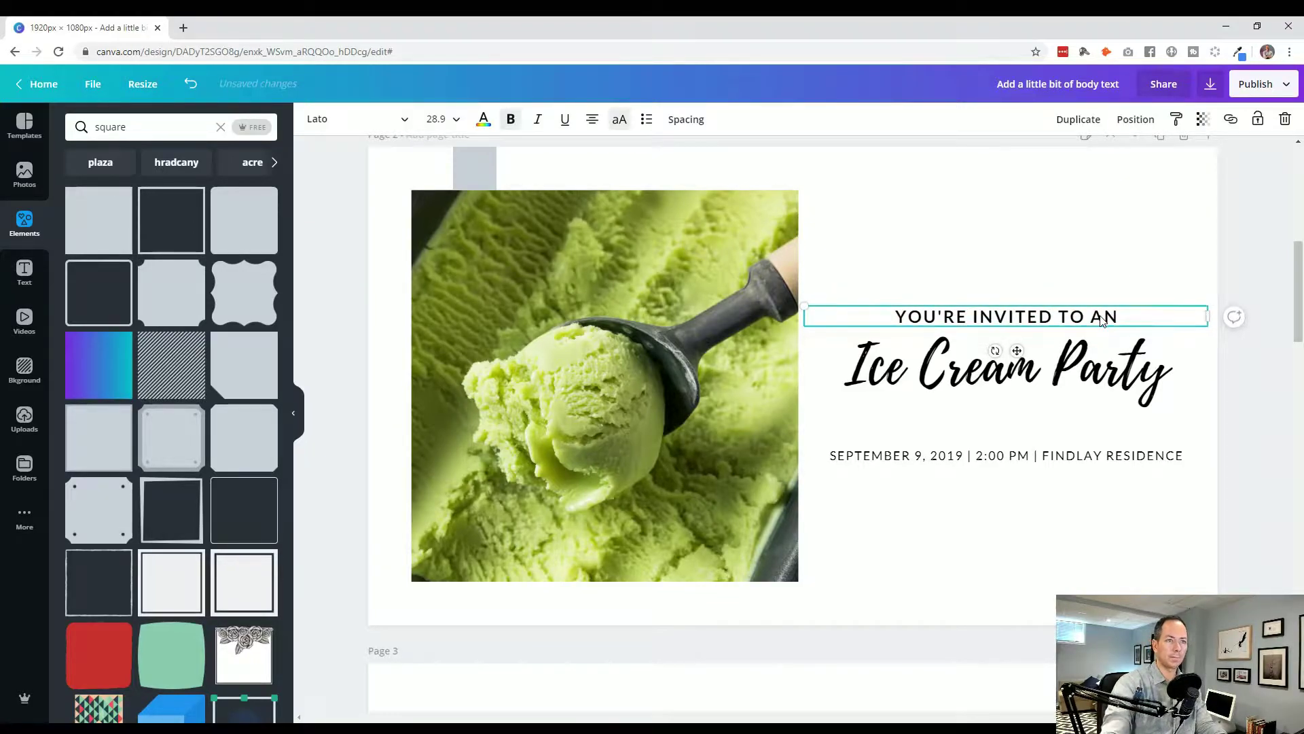
left_click_drag(1236, 418, 1096, 301)
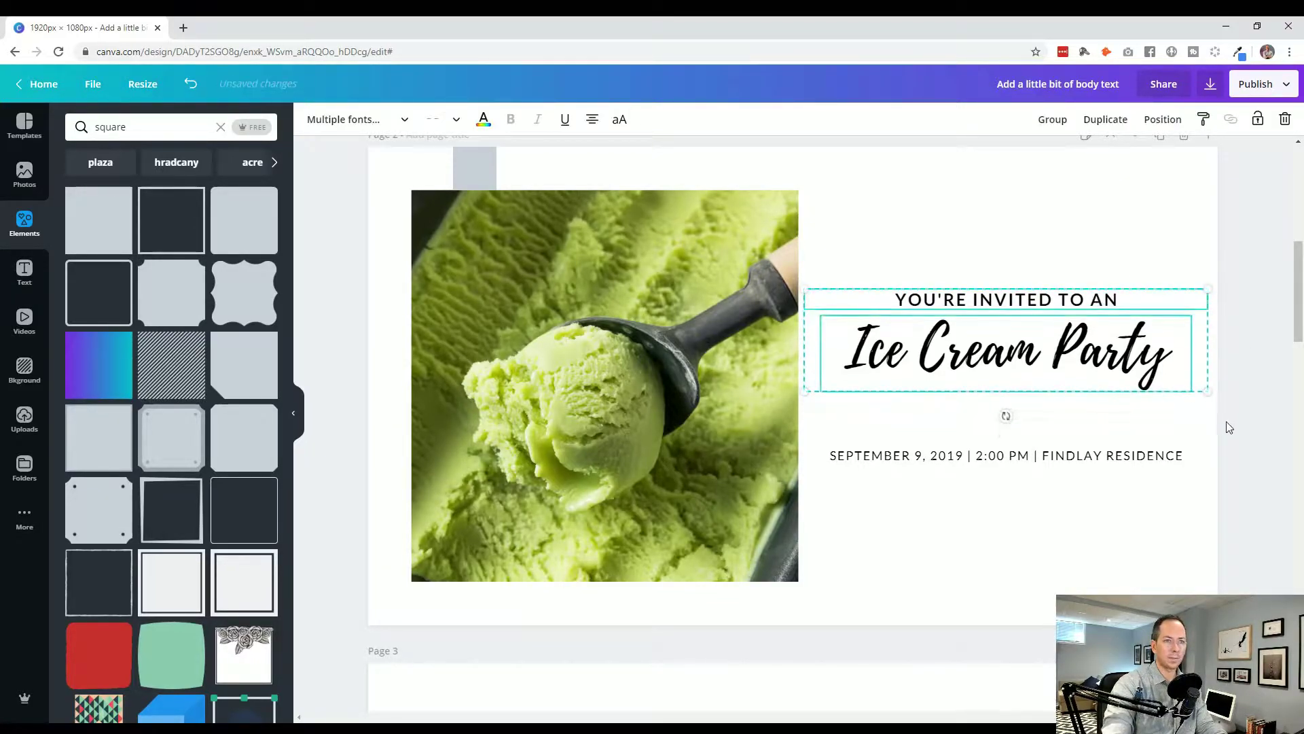
left_click(1136, 474)
left_click(1142, 457)
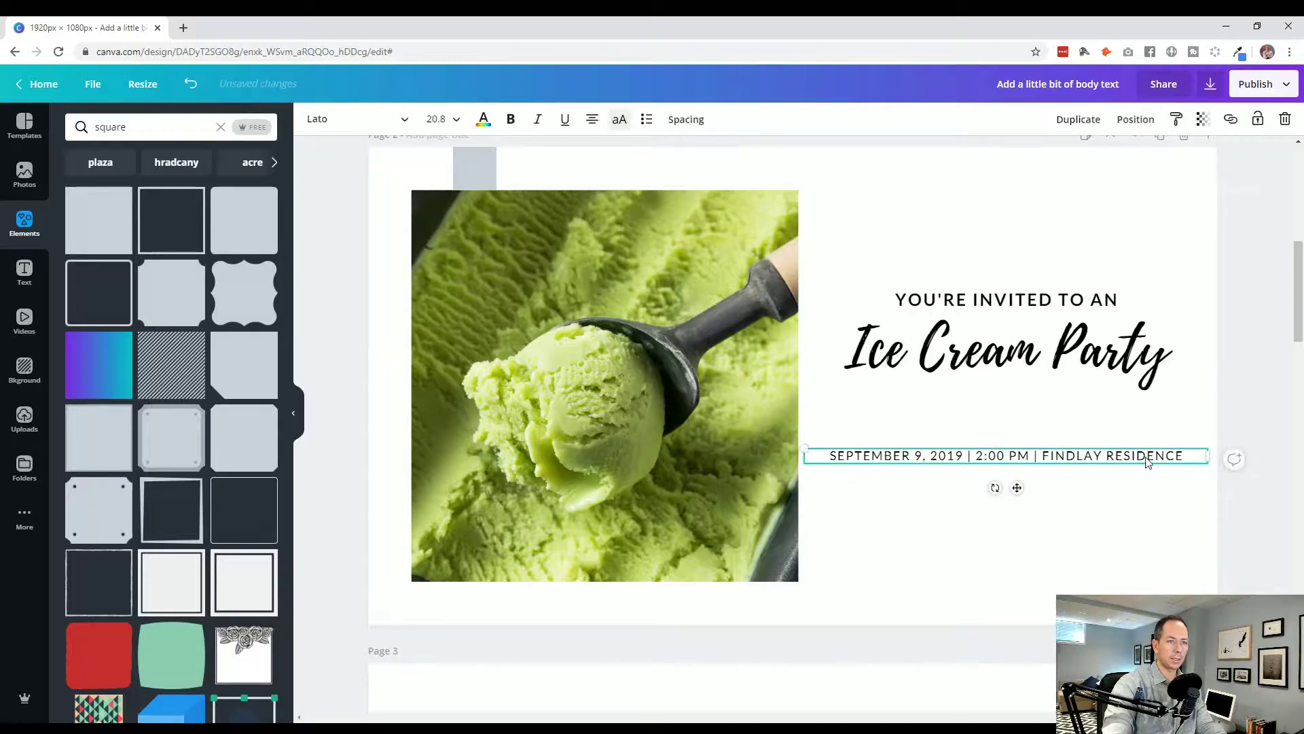
left_click(1272, 496)
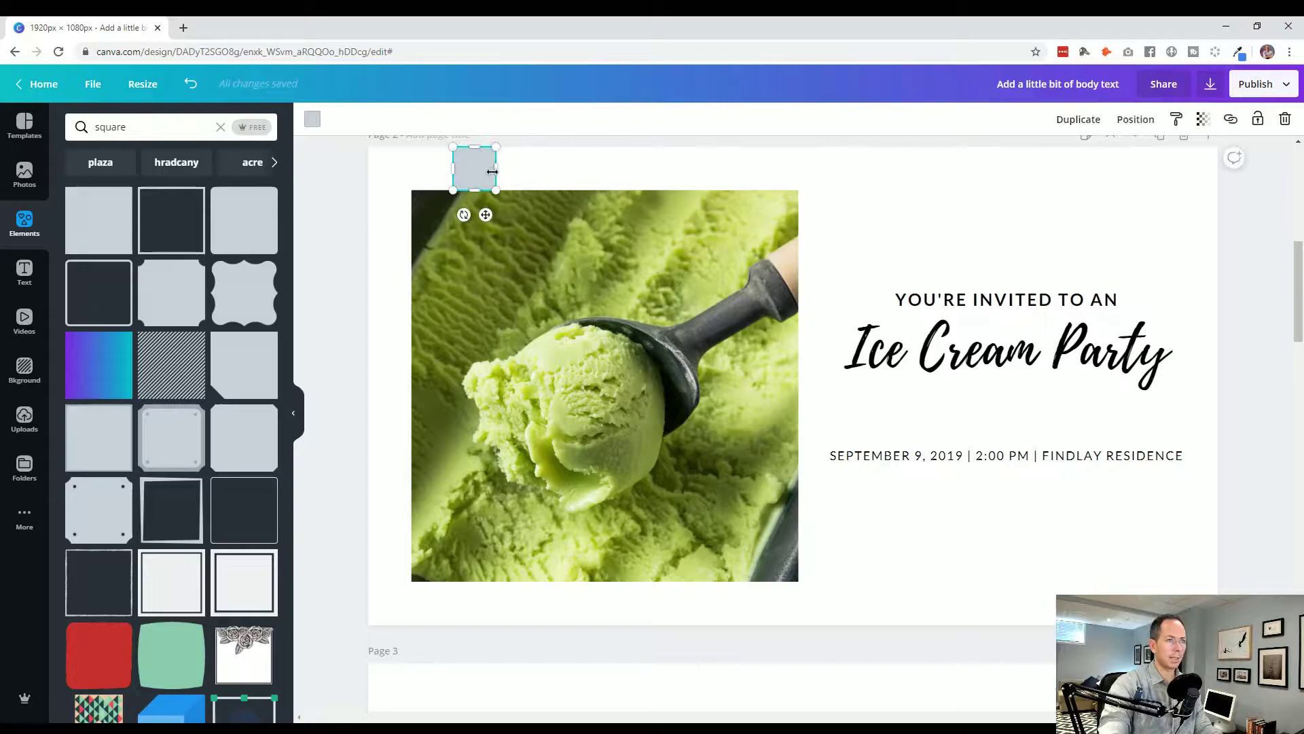
left_click(1128, 350)
left_click(1217, 256)
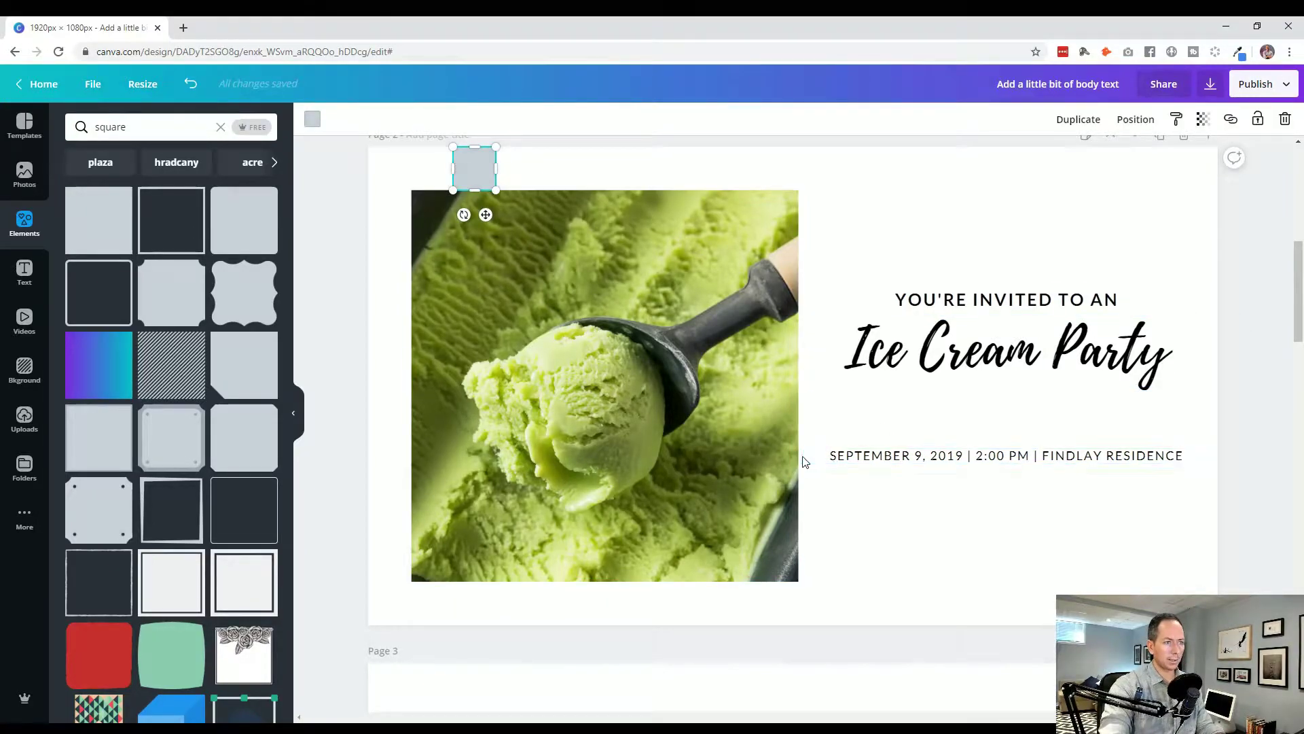
Place two copies of the square beside the date line, one at the photo's right edge and one at the page's right edge.
left_click_drag(478, 173, 1178, 461)
left_click(866, 467)
left_click(818, 477)
key("ctrl+c")
key("ctrl+v")
Resize the date and location line so it fits exactly between the two squares.
left_click(1182, 460)
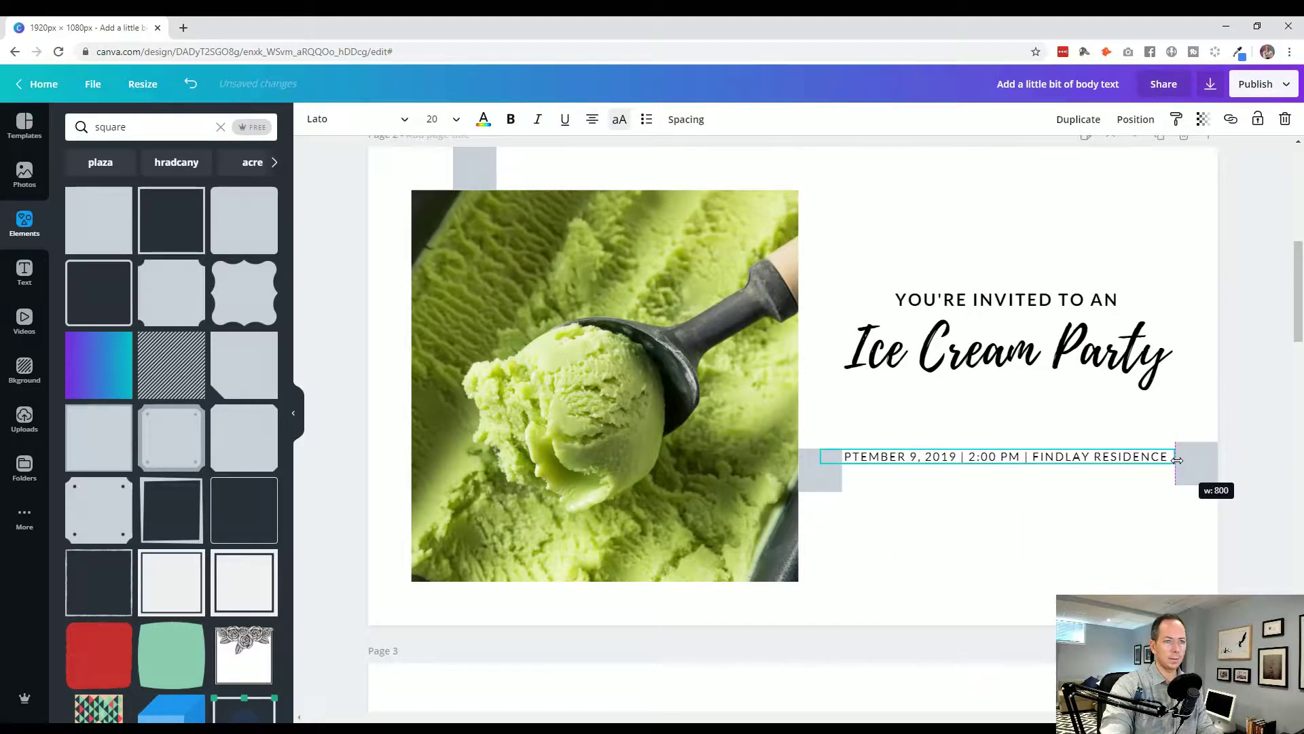
left_click_drag(822, 450, 841, 452)
left_click(869, 602)
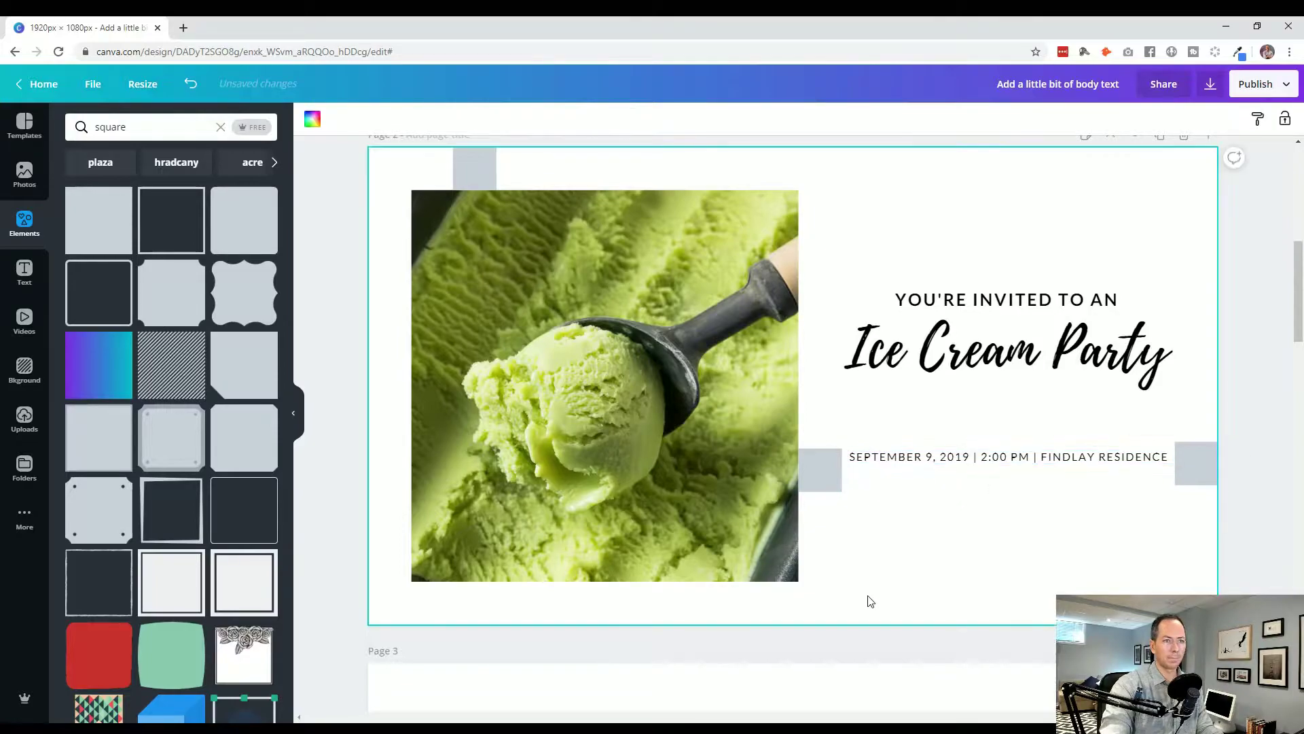
Delete the two squares on either side of the date line.
left_click(1245, 521)
left_click(1180, 470, "shift")
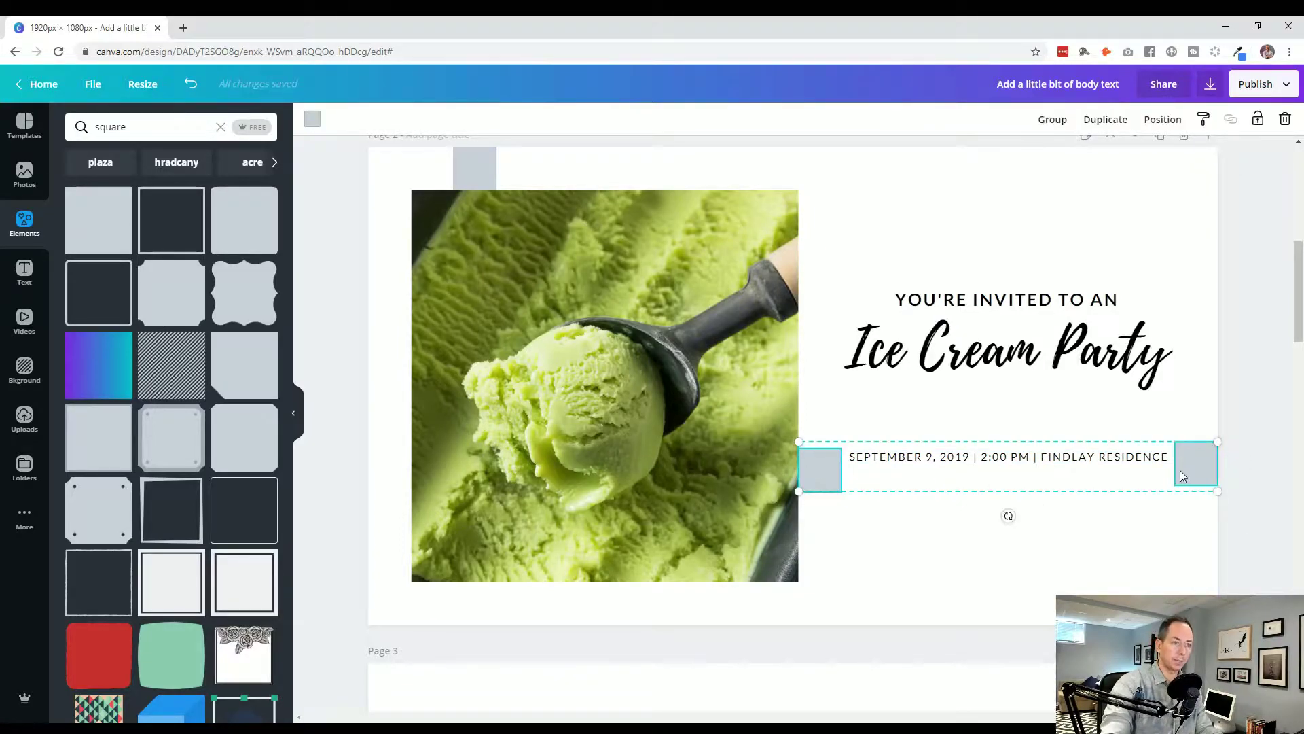
key("Delete")
Move the date line down, well away from the "Ice Cream Party" title.
left_click_drag(1089, 469, 1019, 537)
left_click(1254, 393)
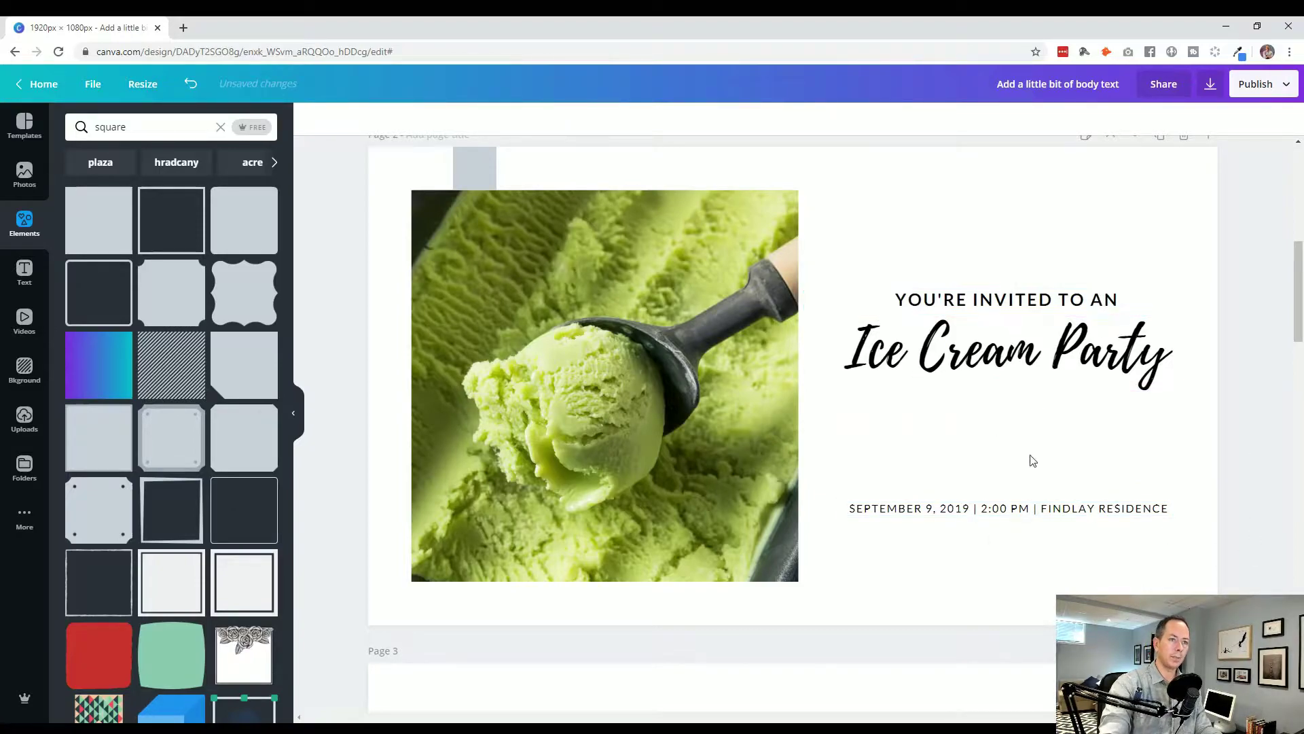
left_click(965, 509)
left_click(1275, 555)
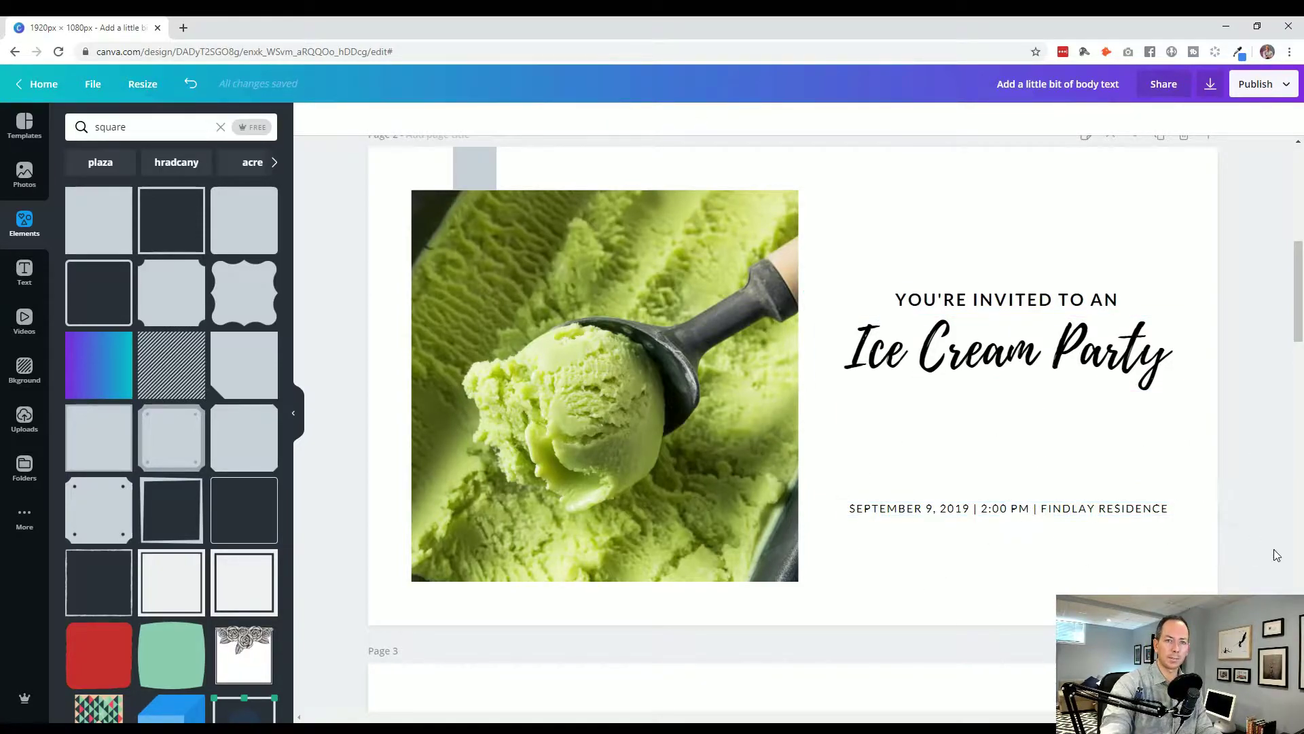
Move the date line up to sit close beneath the "Ice Cream Party" title.
left_click_drag(1072, 515, 1027, 428)
left_click(1253, 576)
left_click(1218, 593)
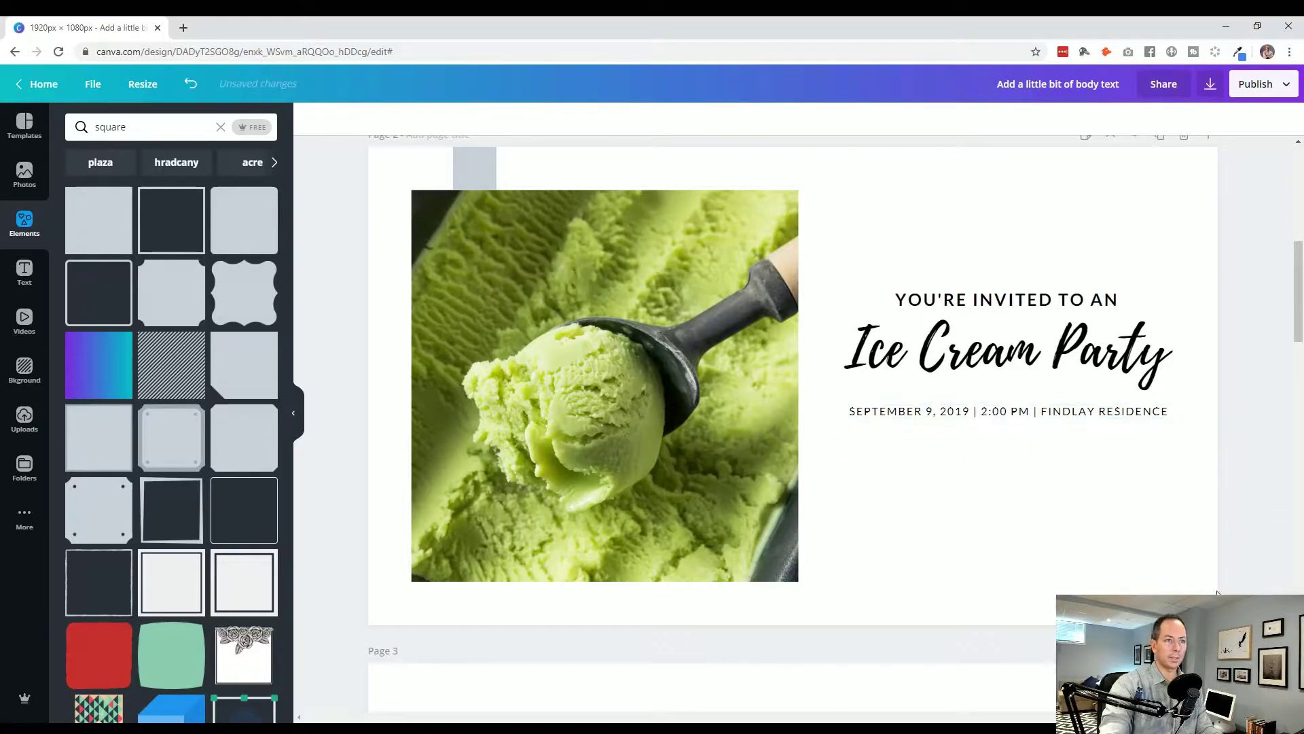
Select all three text lines and move them down together to center them vertically beside the photo.
left_click_drag(1258, 501, 997, 282)
left_click_drag(1002, 346, 1002, 379)
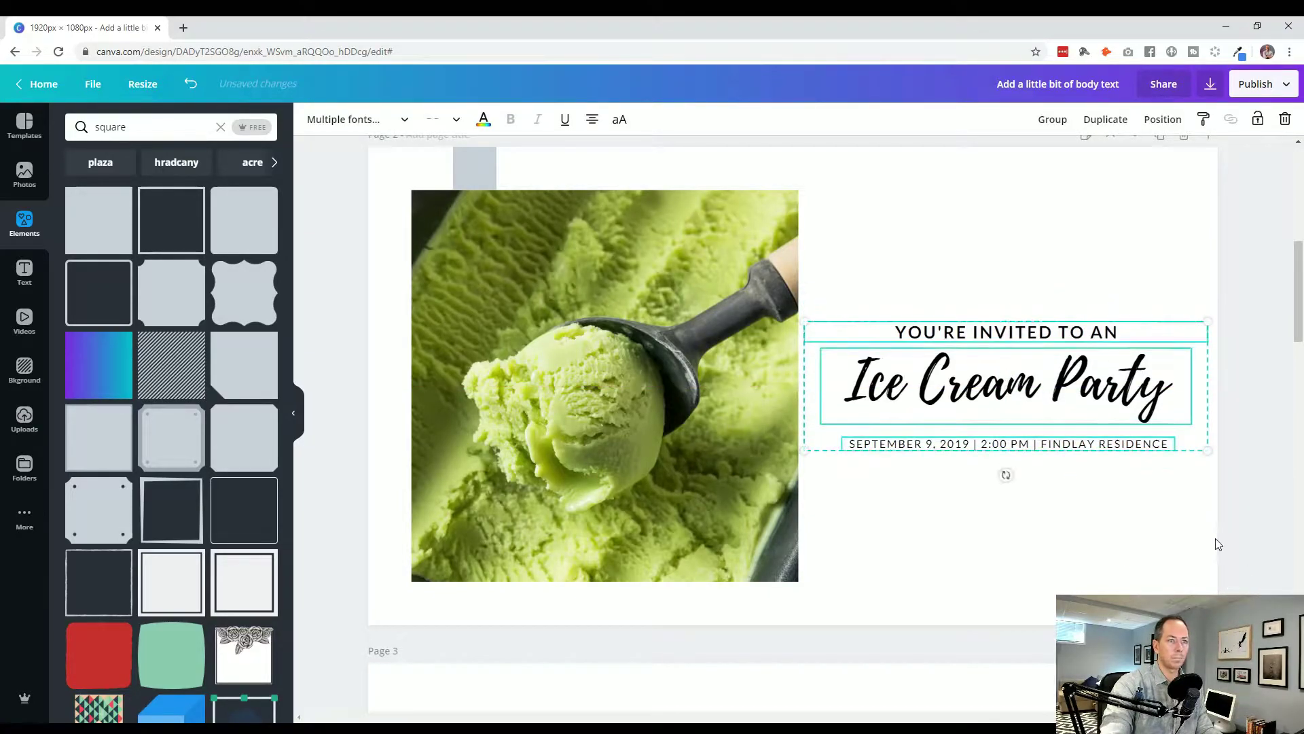
left_click(1220, 544)
Delete the remaining square above the photo and duplicate page 2.
left_click(479, 174)
key("Delete")
left_click(1159, 138)
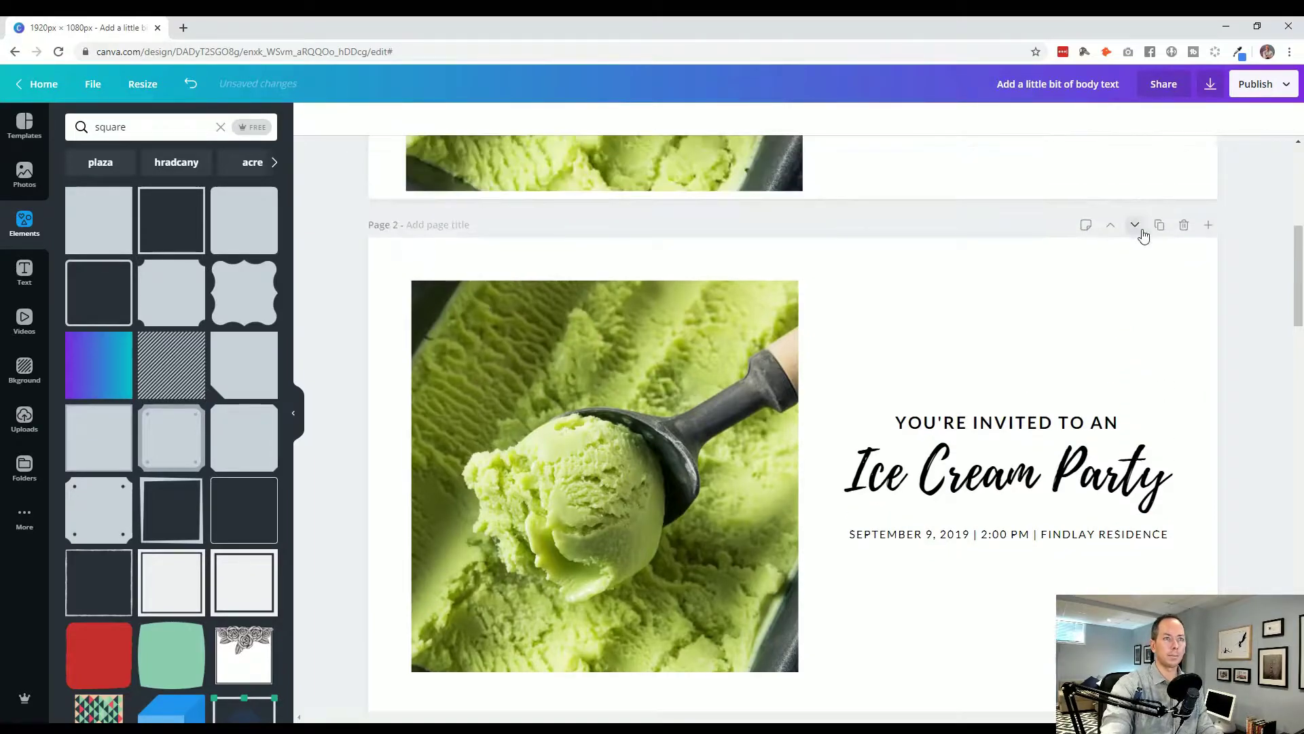
On page 3, move "YOU'RE INVITED TO AN" and "Ice Cream Party" up together, away from the date line.
left_click(1144, 479)
left_click(1049, 427, "shift")
left_click_drag(1050, 427, 1049, 389)
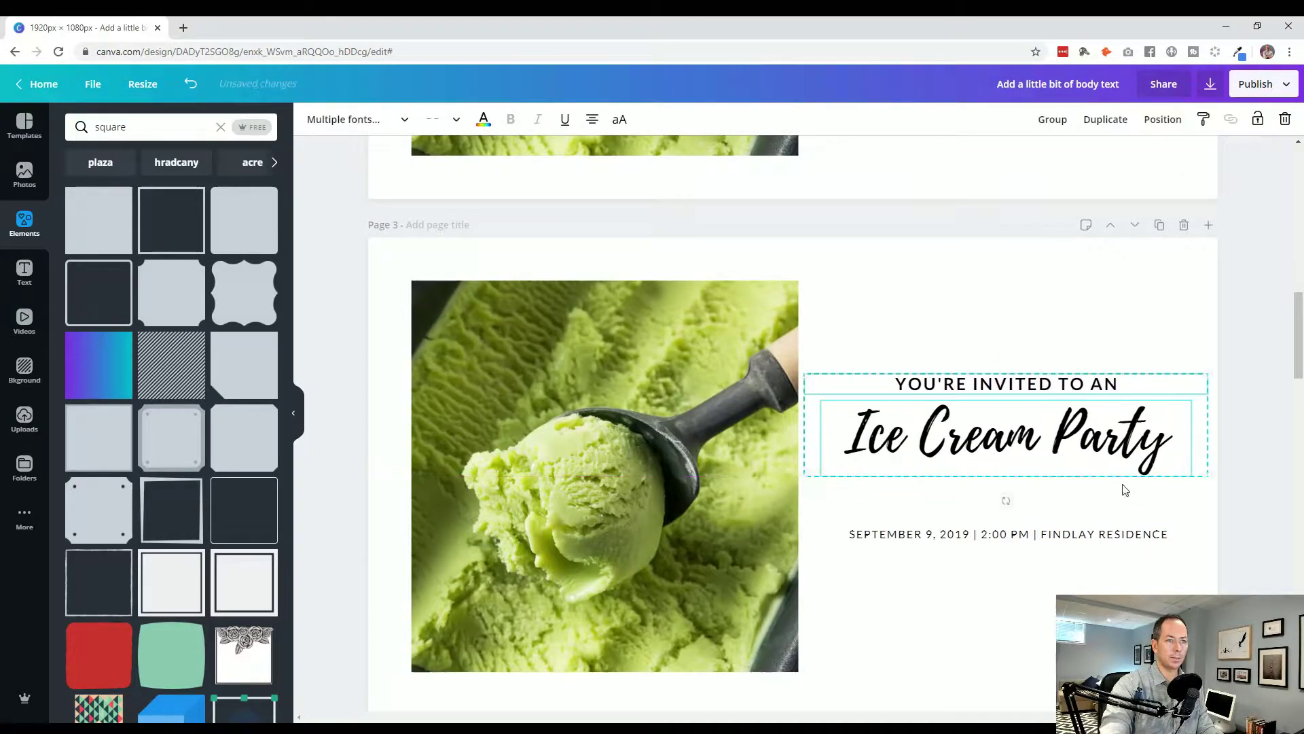
On page 3, move the date line farther down, away from the "Ice Cream Party" title.
scroll(1123, 490, "down", 1)
left_click_drag(1068, 447, 1069, 505)
left_click(1253, 563)
scroll(1250, 569, "up", 2)
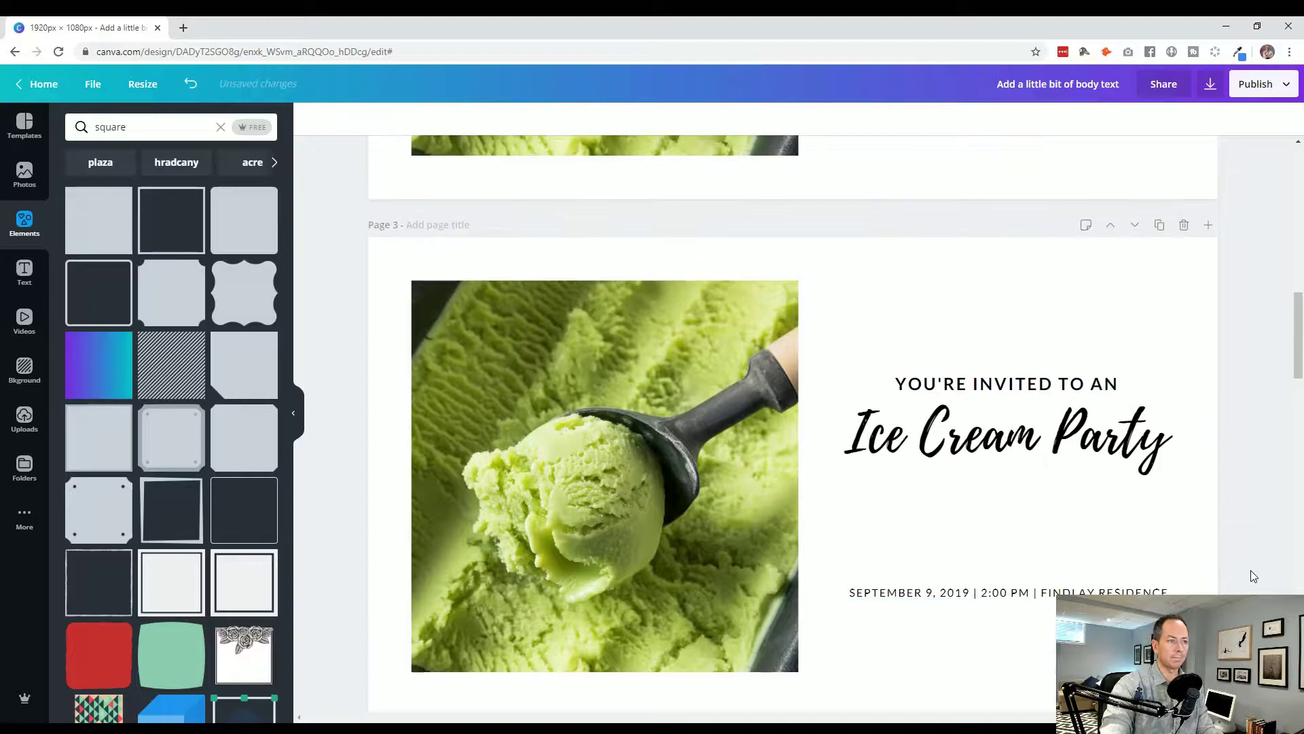
Compare page 2 with its duplicate on page 3, and delete the duplicate page.
scroll(1250, 570, "up", 5)
scroll(1253, 576, "up", 1)
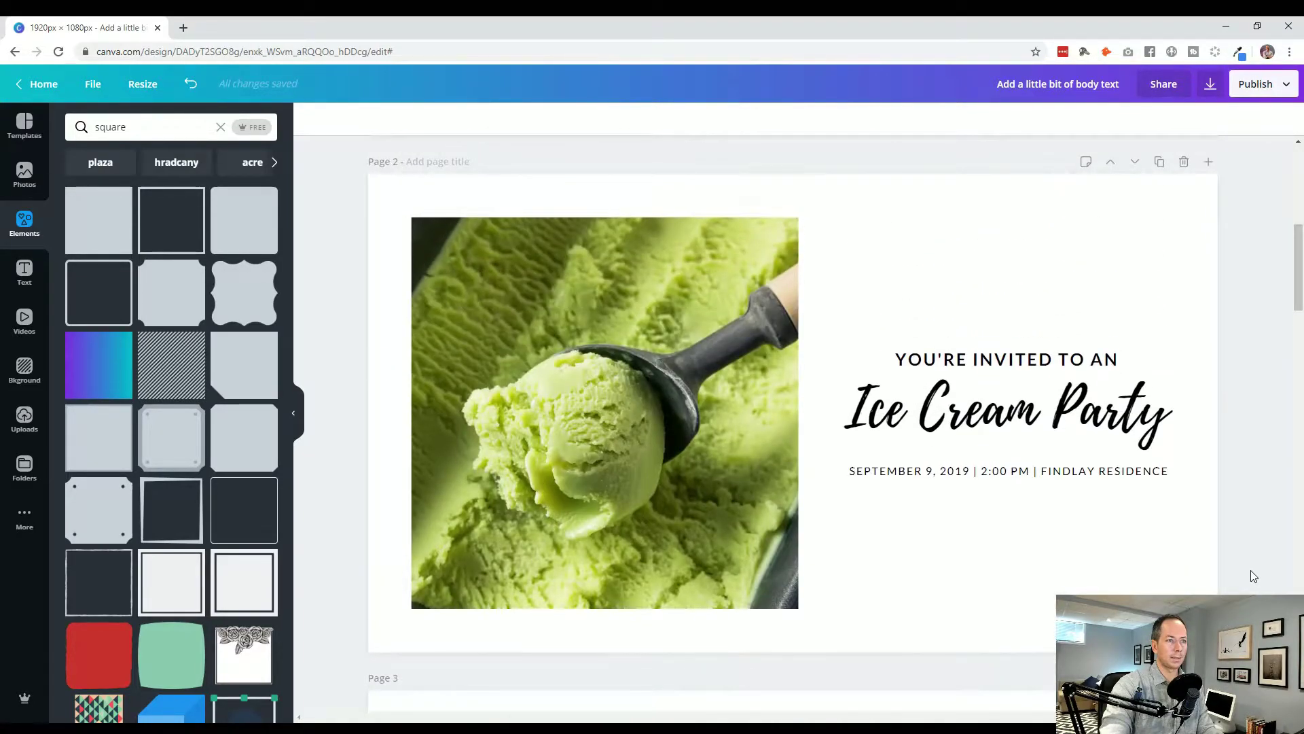
scroll(982, 476, "down", 3)
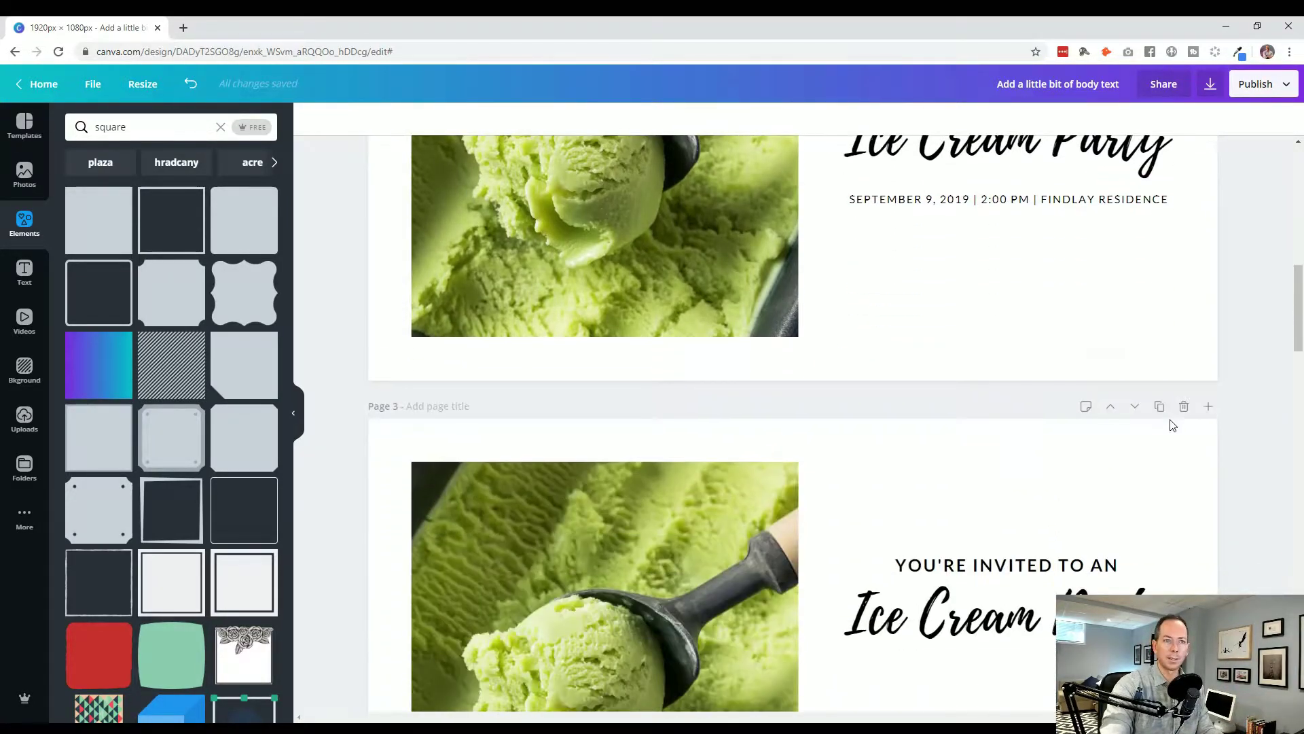
left_click(1184, 406)
scroll(1166, 429, "up", 3)
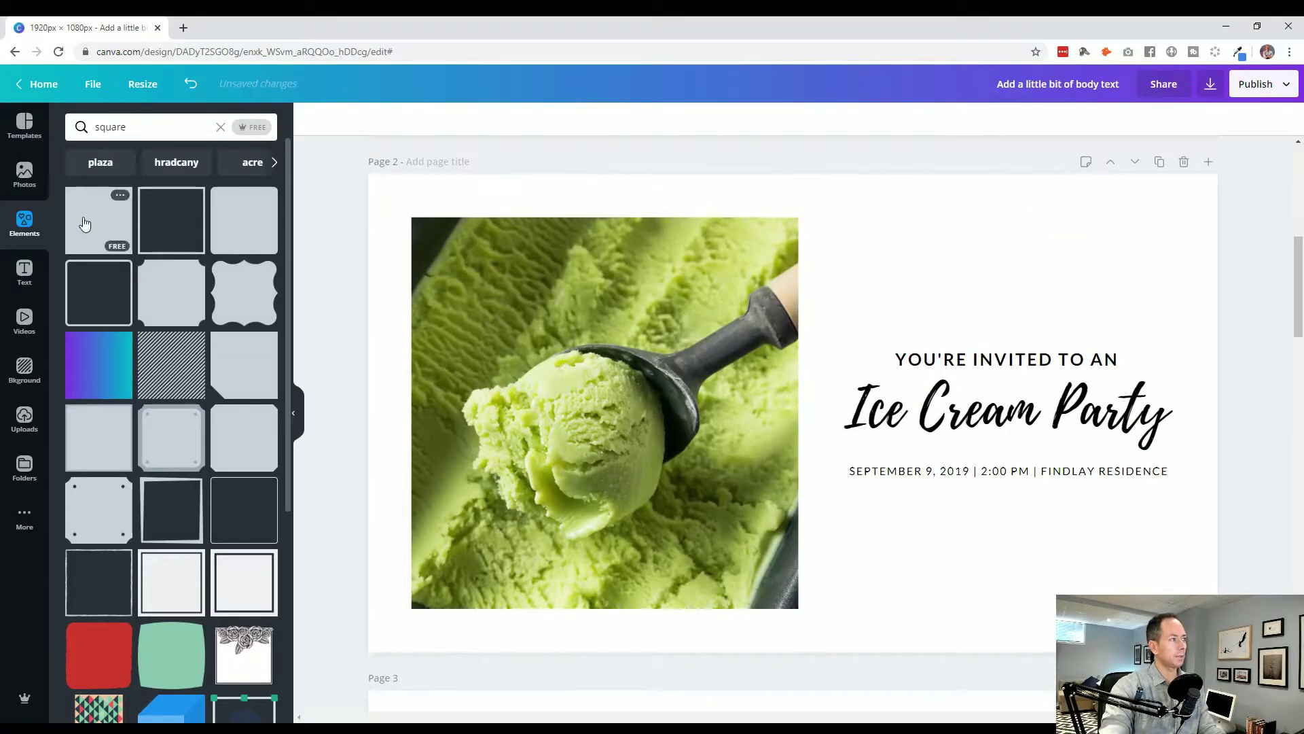
Add a square to page 2, shrink it to the margin width, and place copies beside, above and below the photo.
left_click(85, 224)
left_click_drag(651, 311, 417, 319)
left_click_drag(750, 612, 486, 191)
key("ctrl+z")
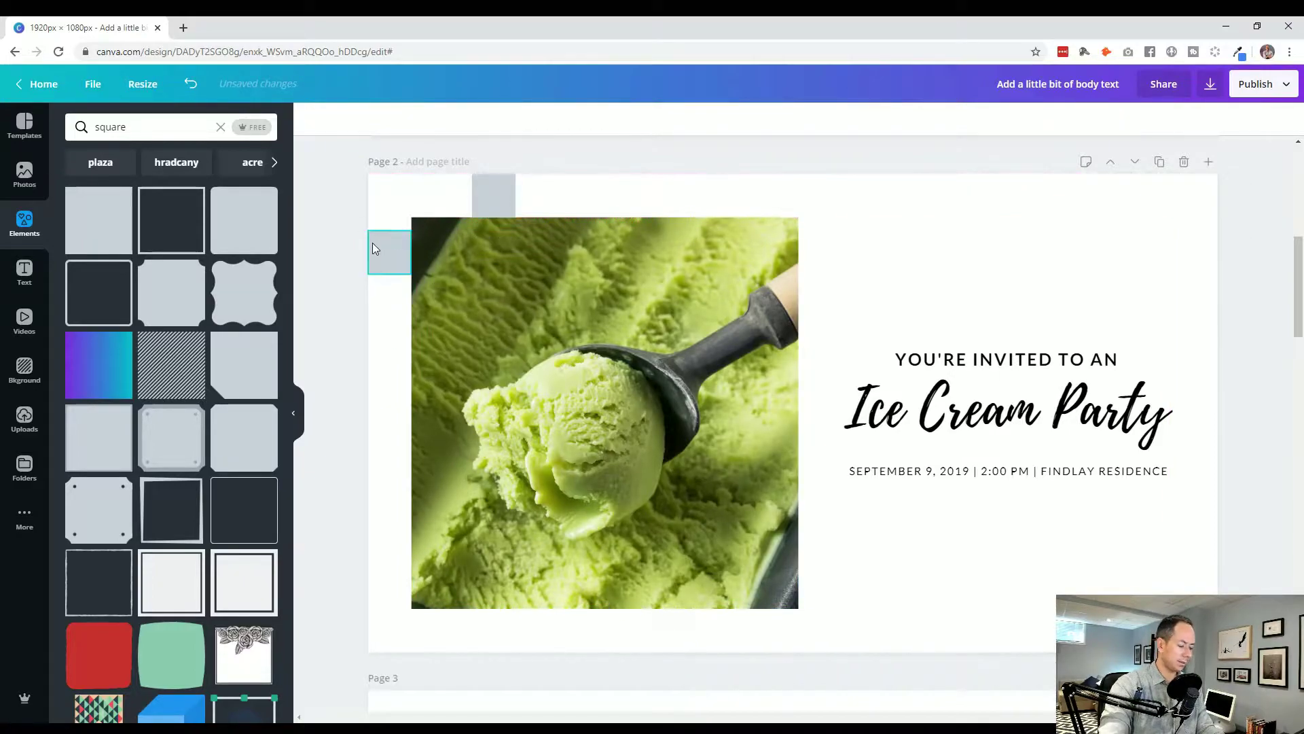
key("ctrl+v")
left_click_drag(395, 252, 493, 624)
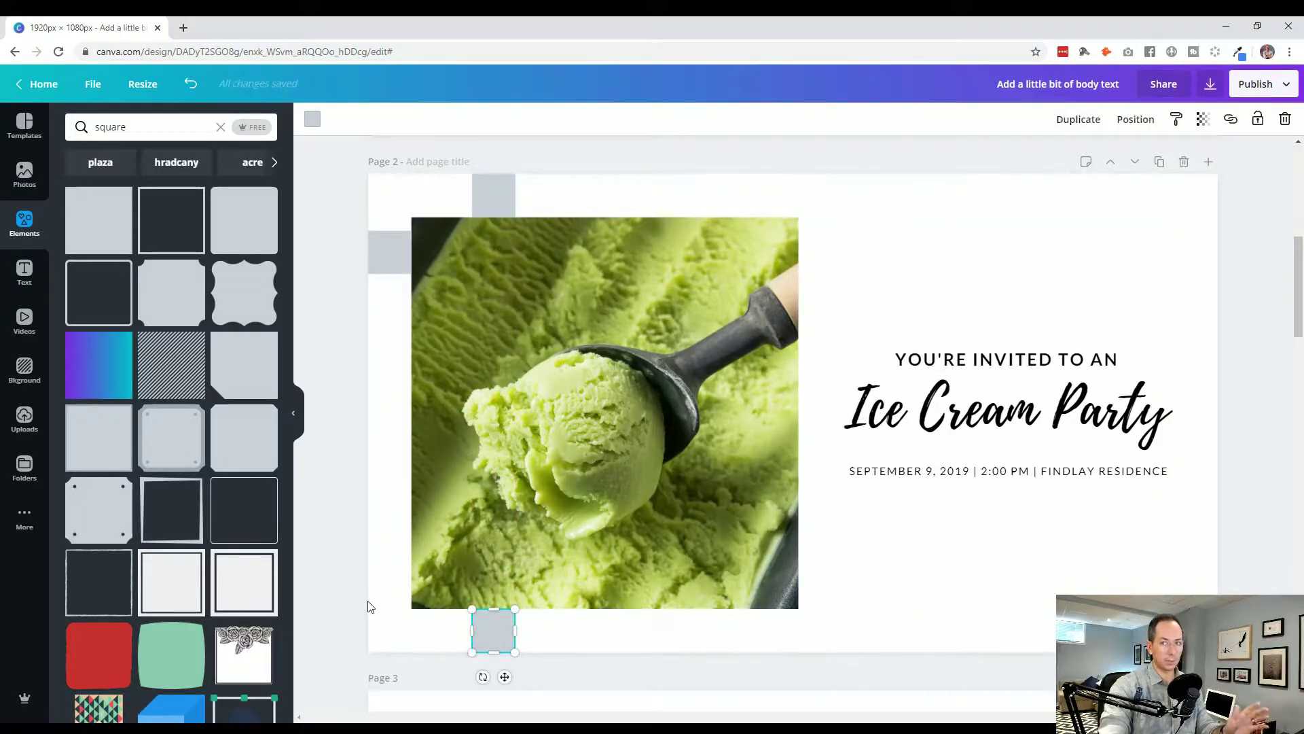
Delete all three spacer squares around the photo on page 2.
left_click(407, 243, "shift")
left_click(501, 198, "shift")
key("Delete")
Try enlarging the page 2 photo past the page's upper-left corner, and undo the resize.
left_click(497, 262)
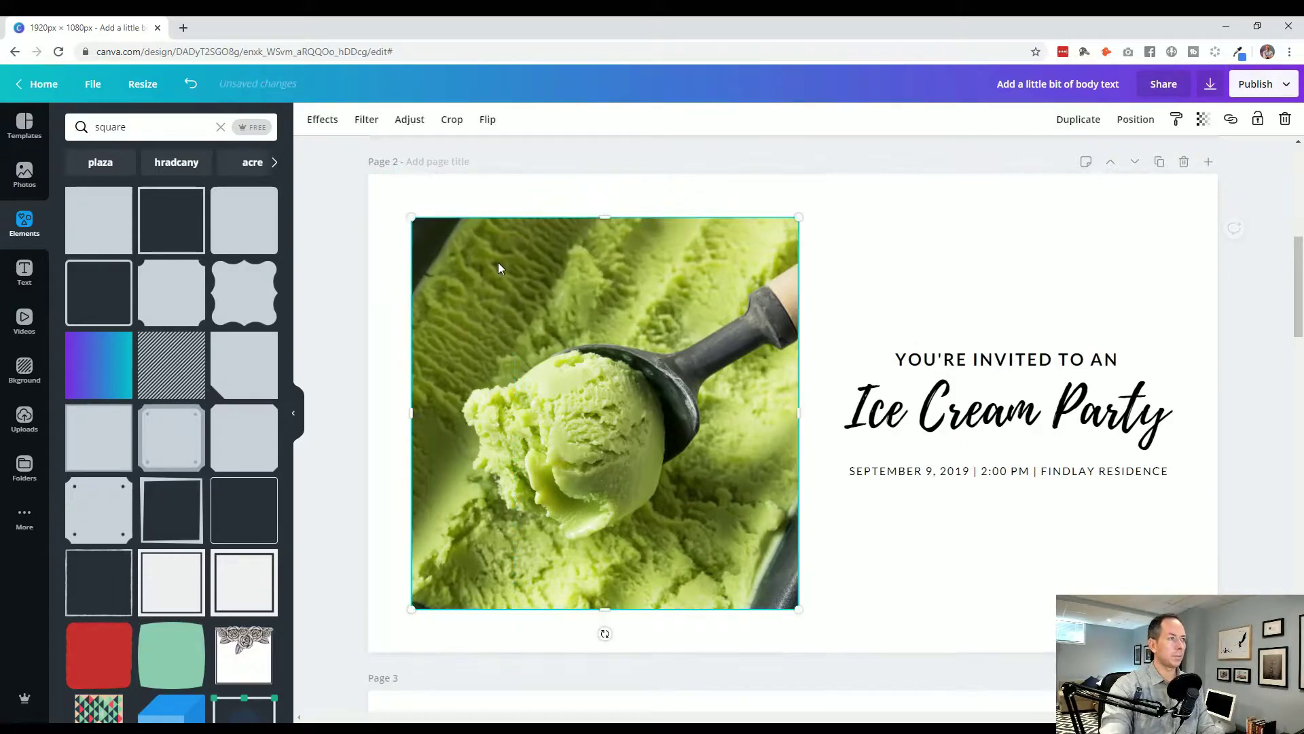
left_click_drag(412, 218, 340, 186)
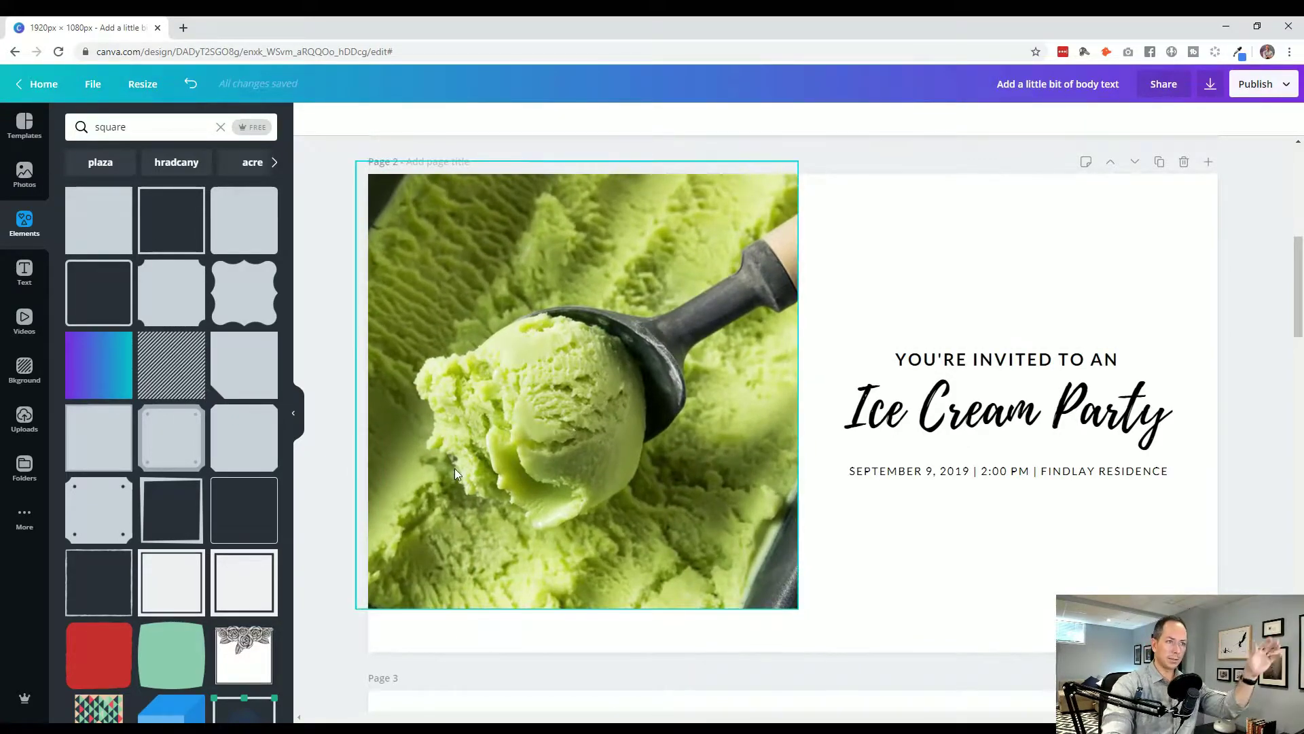
left_click(541, 638)
key("ctrl+z")
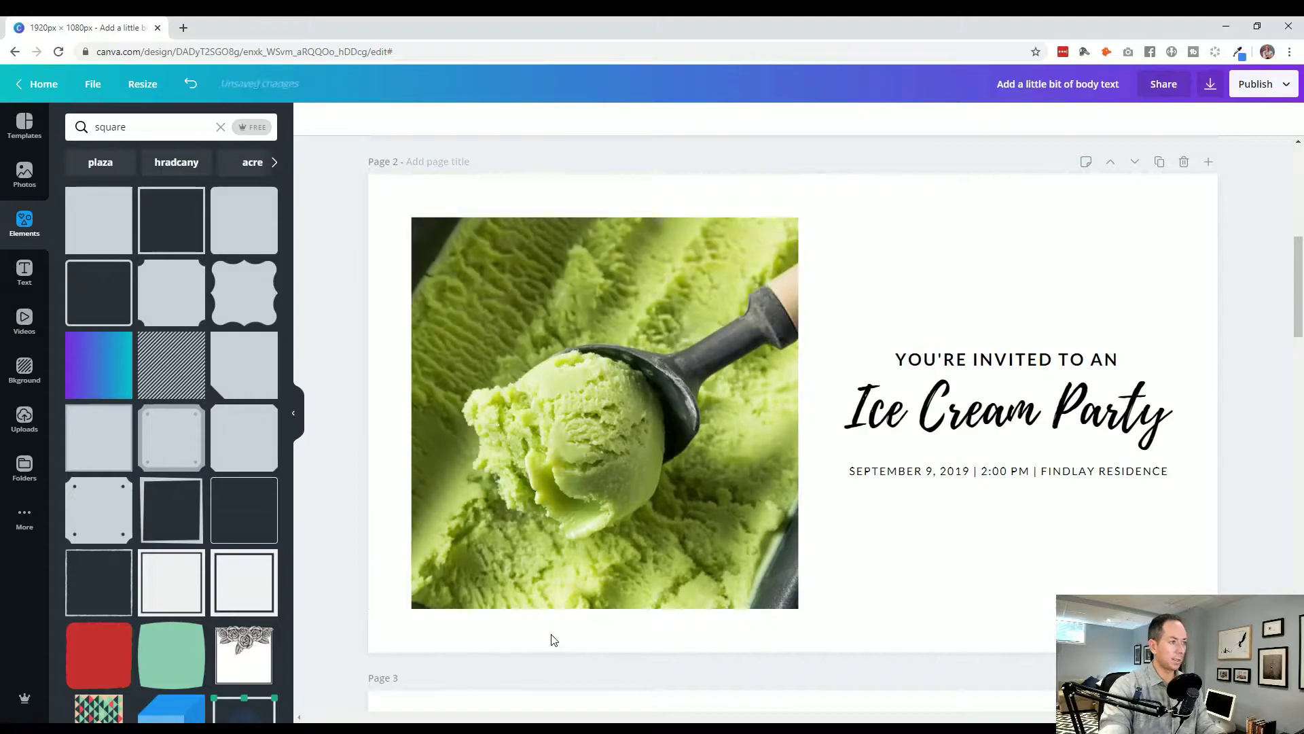
On page 3, copy the "How much space?" heading and its body text to the blank side of the dividing line.
scroll(660, 660, "up", 1)
scroll(660, 660, "up", 5)
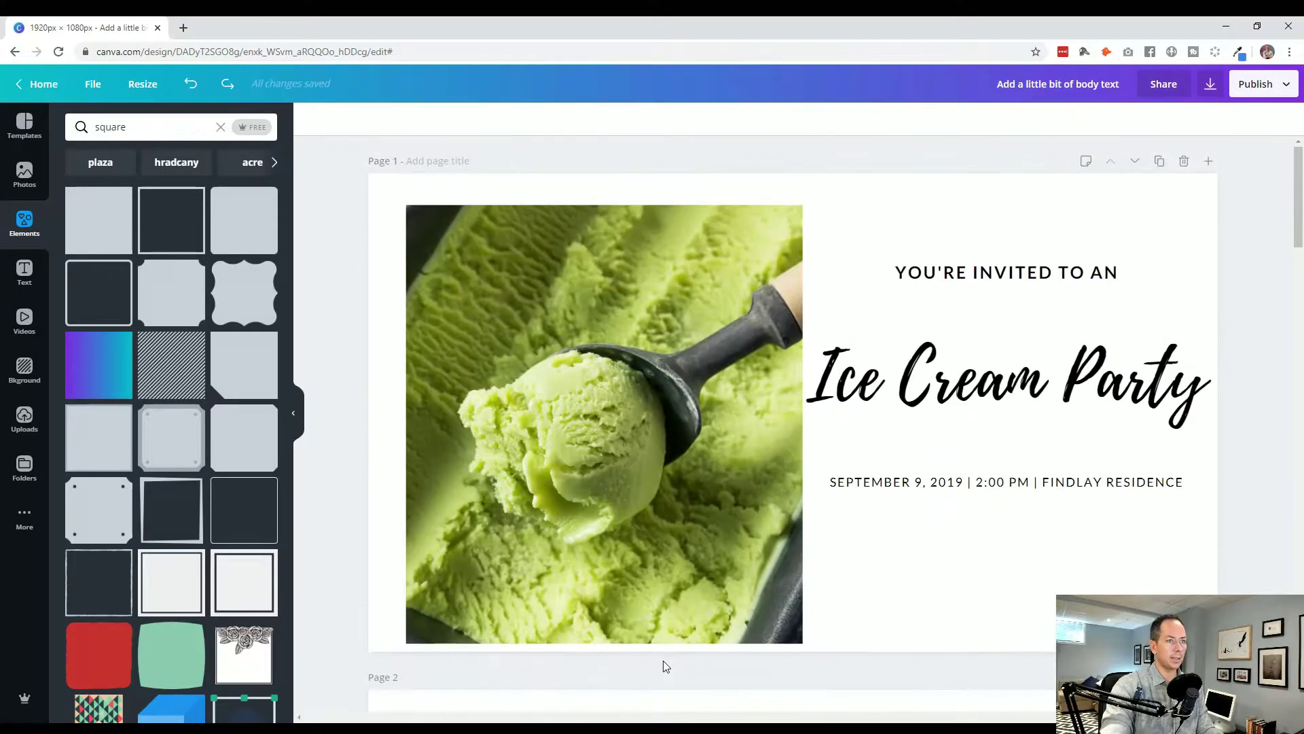
scroll(666, 665, "down", 6)
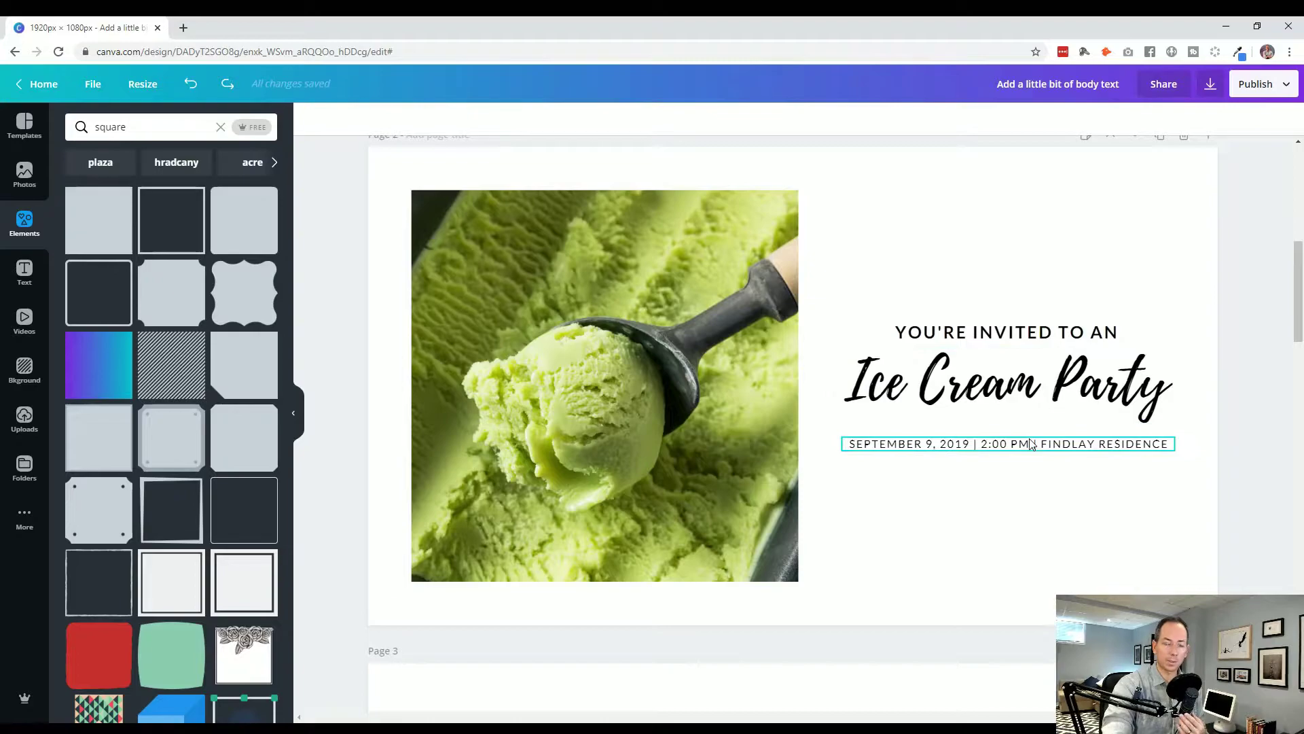
scroll(932, 443, "down", 5)
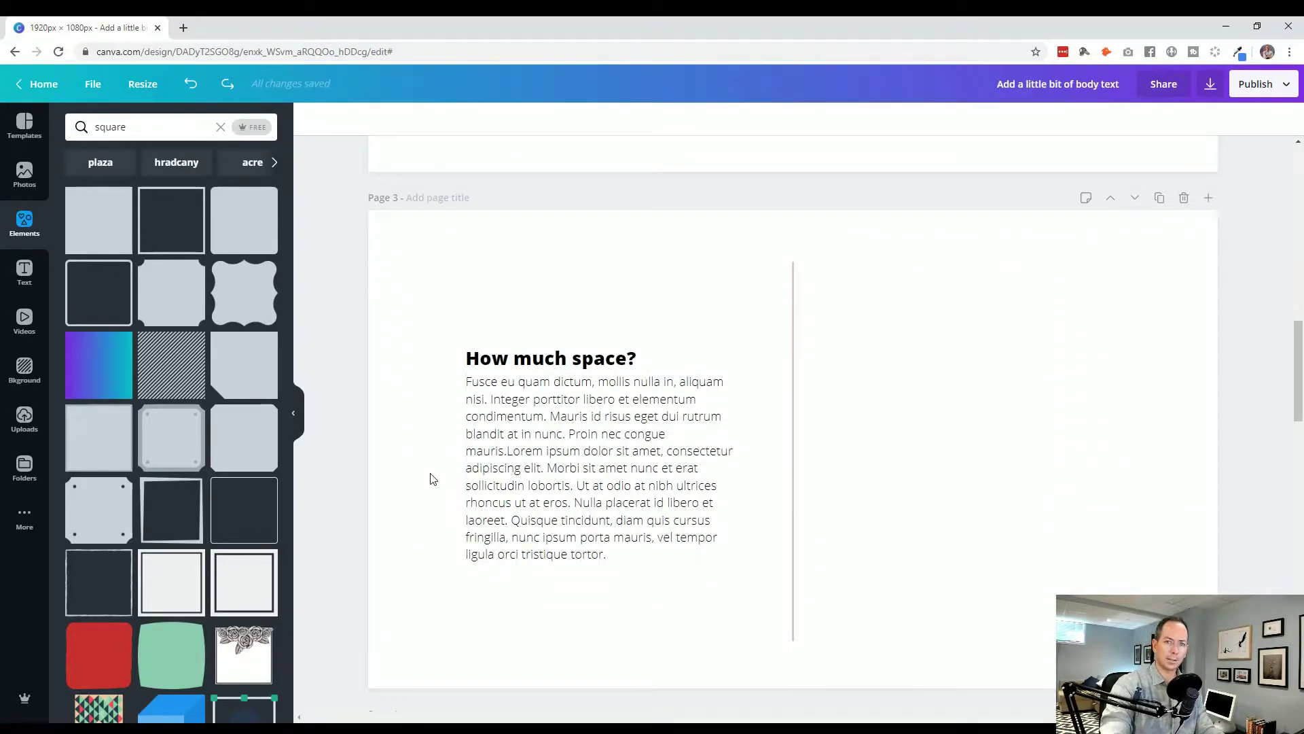
left_click(525, 484)
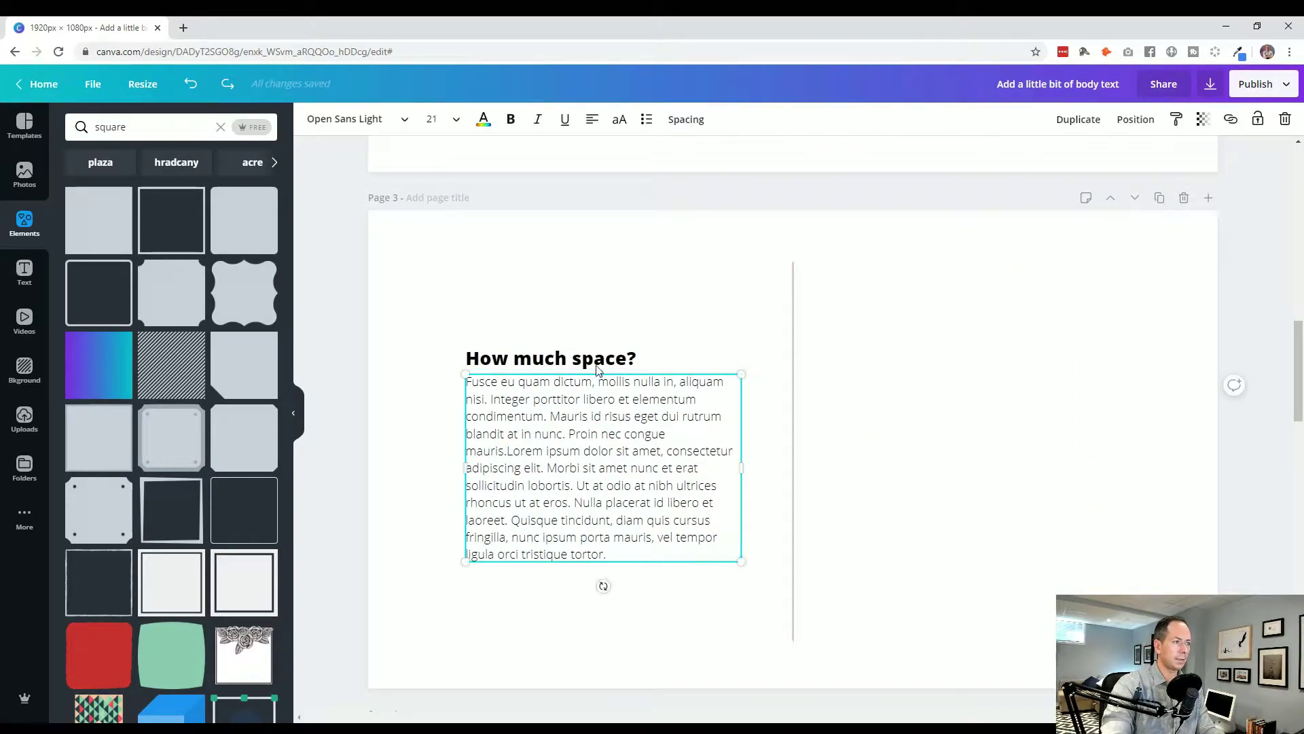
left_click(598, 364, "shift")
key("ctrl+c")
key("ctrl+v")
left_click_drag(599, 365, 969, 352)
left_click(1159, 442)
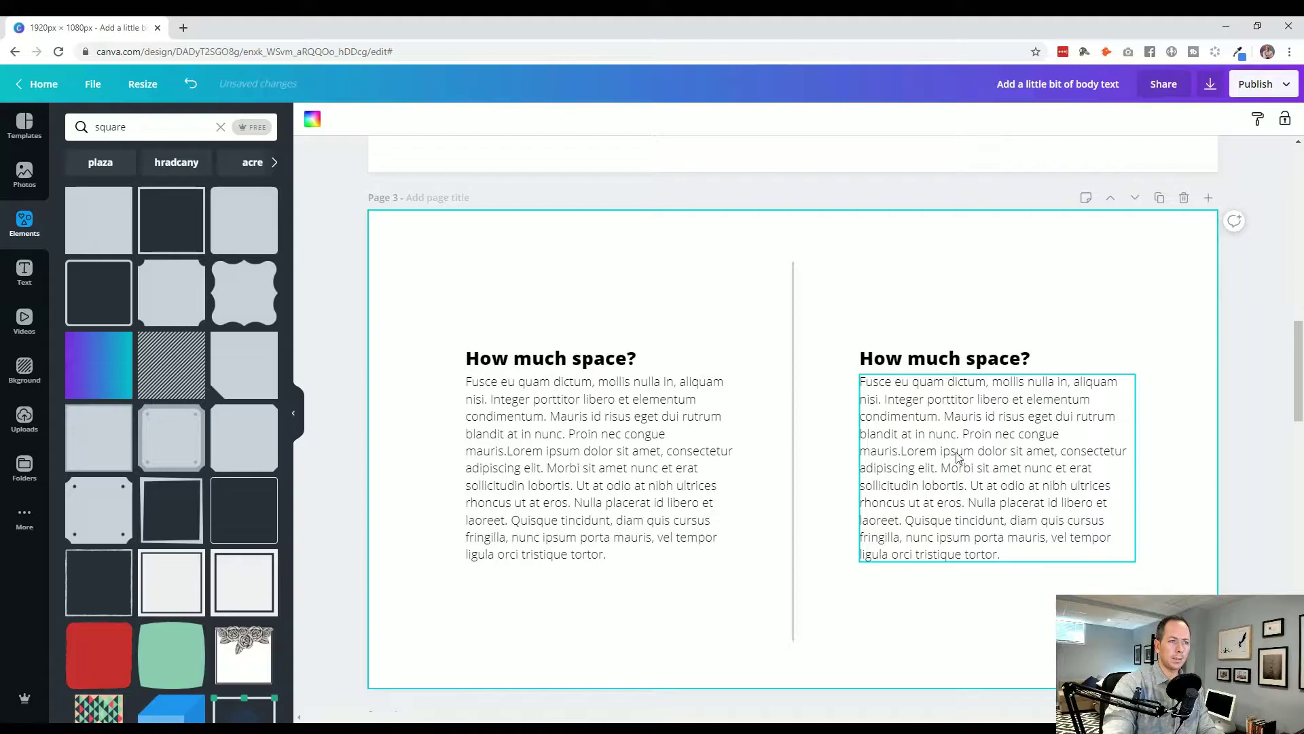
Move the copied "How much space?" heading up slightly to open a gap above its body text.
left_click(948, 362)
left_click(849, 413)
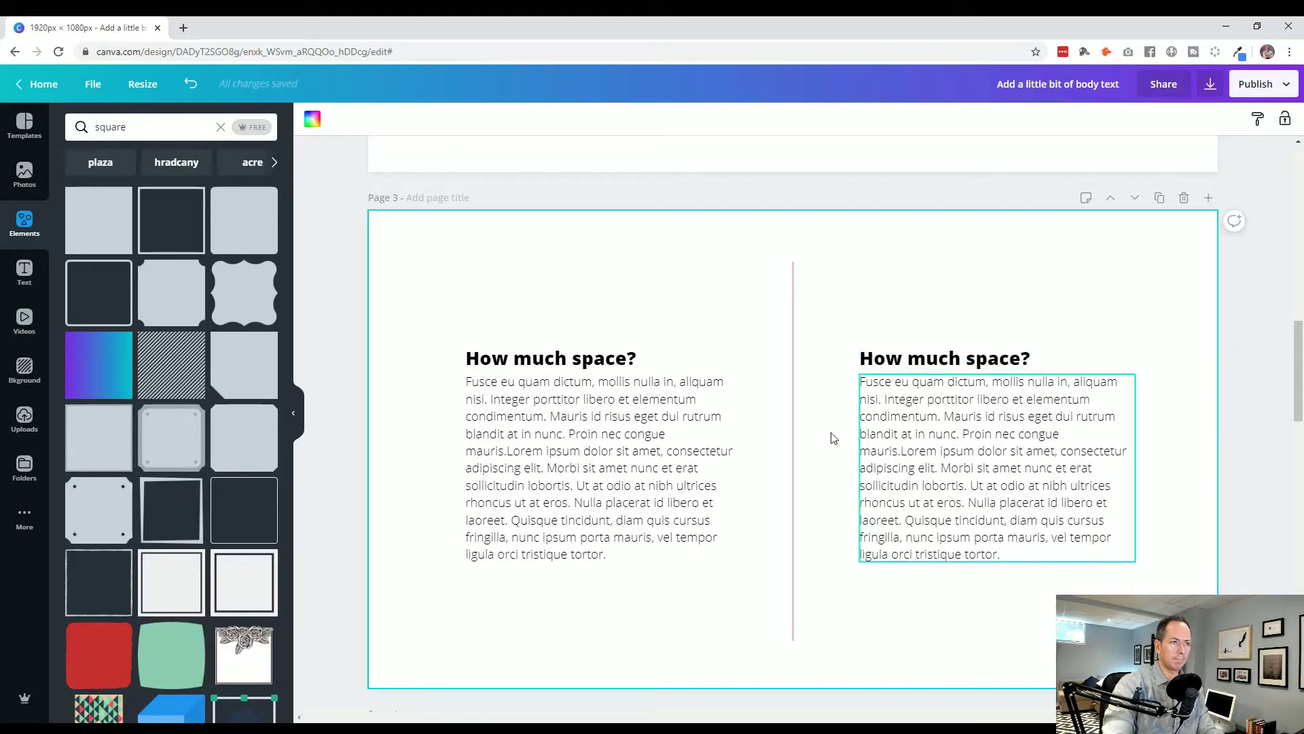
left_click(947, 363)
left_click_drag(949, 365, 941, 350)
left_click(938, 316)
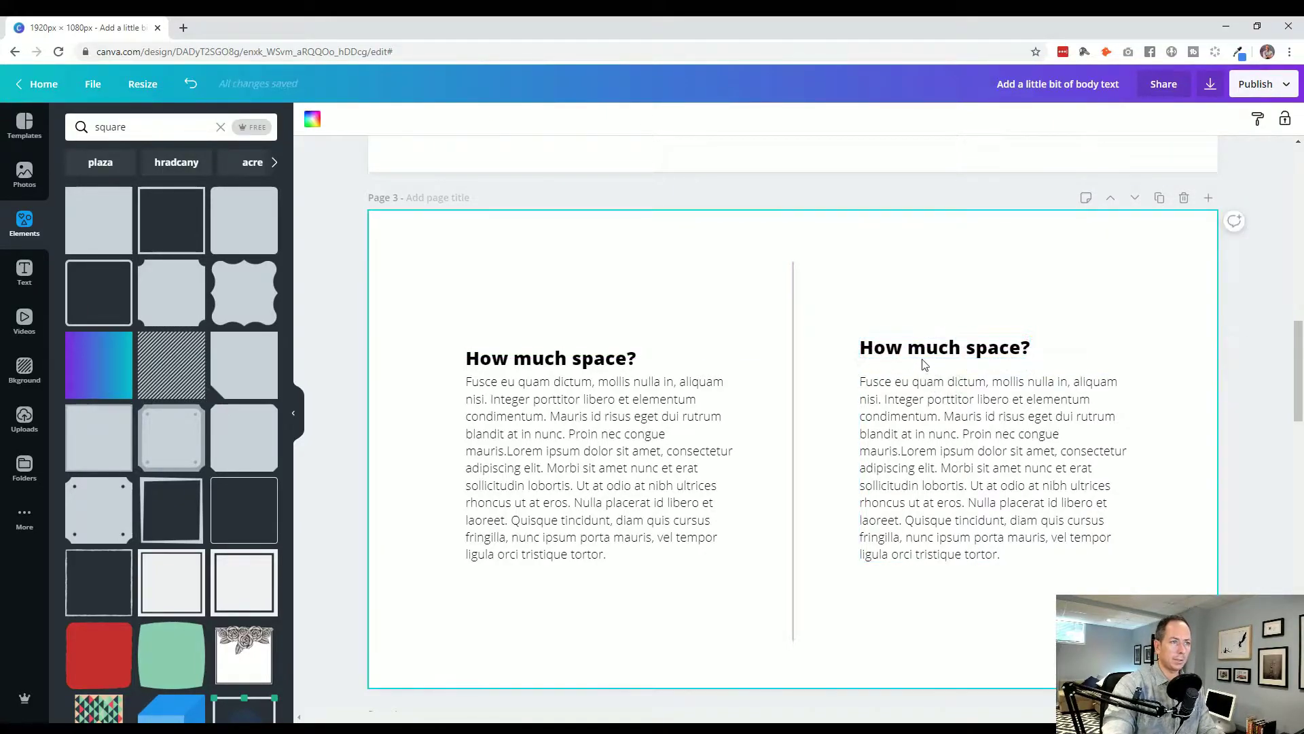
left_click(937, 352)
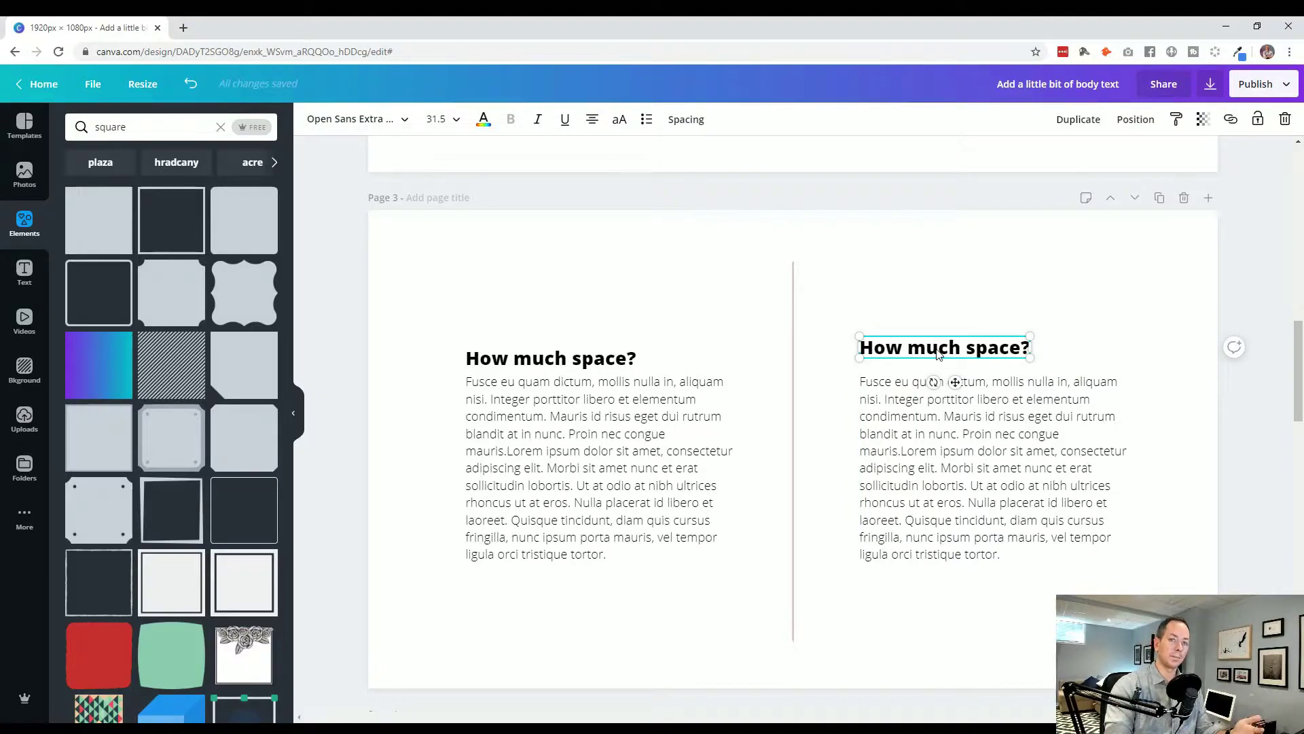
Set the line height of the copied body text to 1.5.
left_click(954, 426)
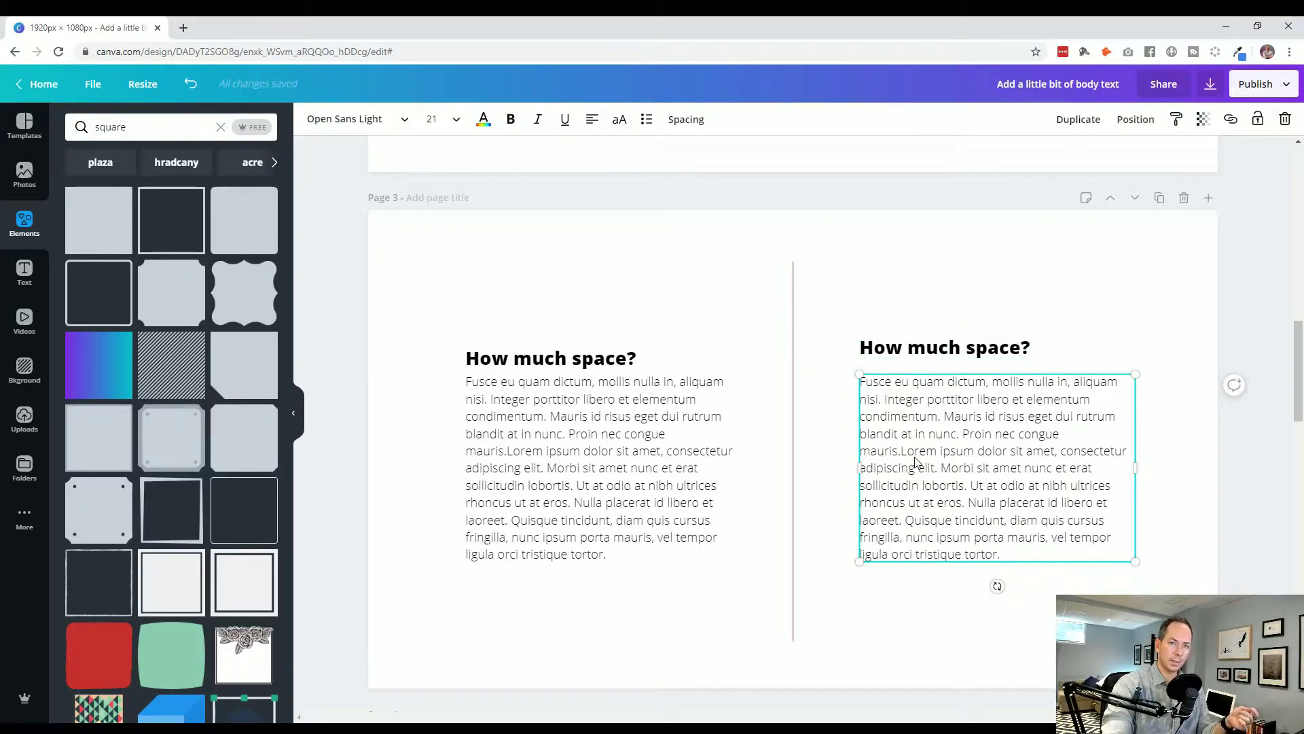
left_click(693, 127)
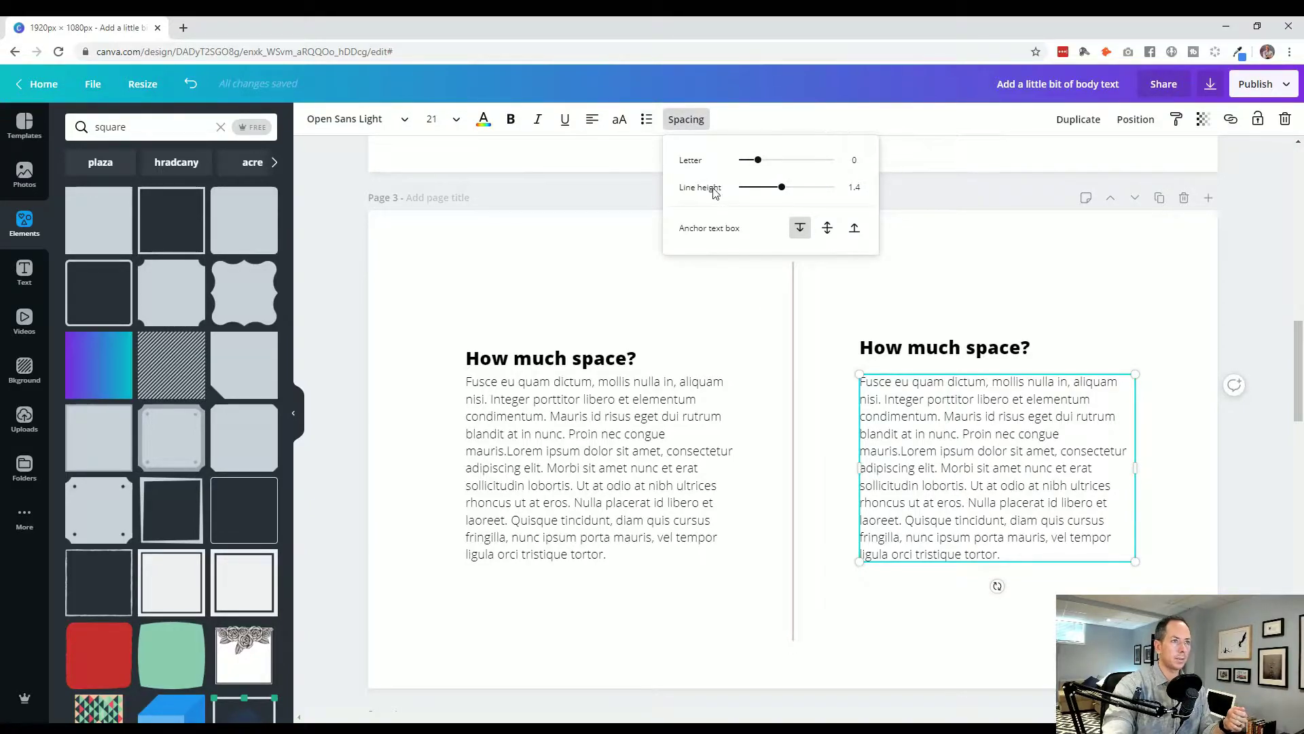
left_click_drag(782, 187, 787, 191)
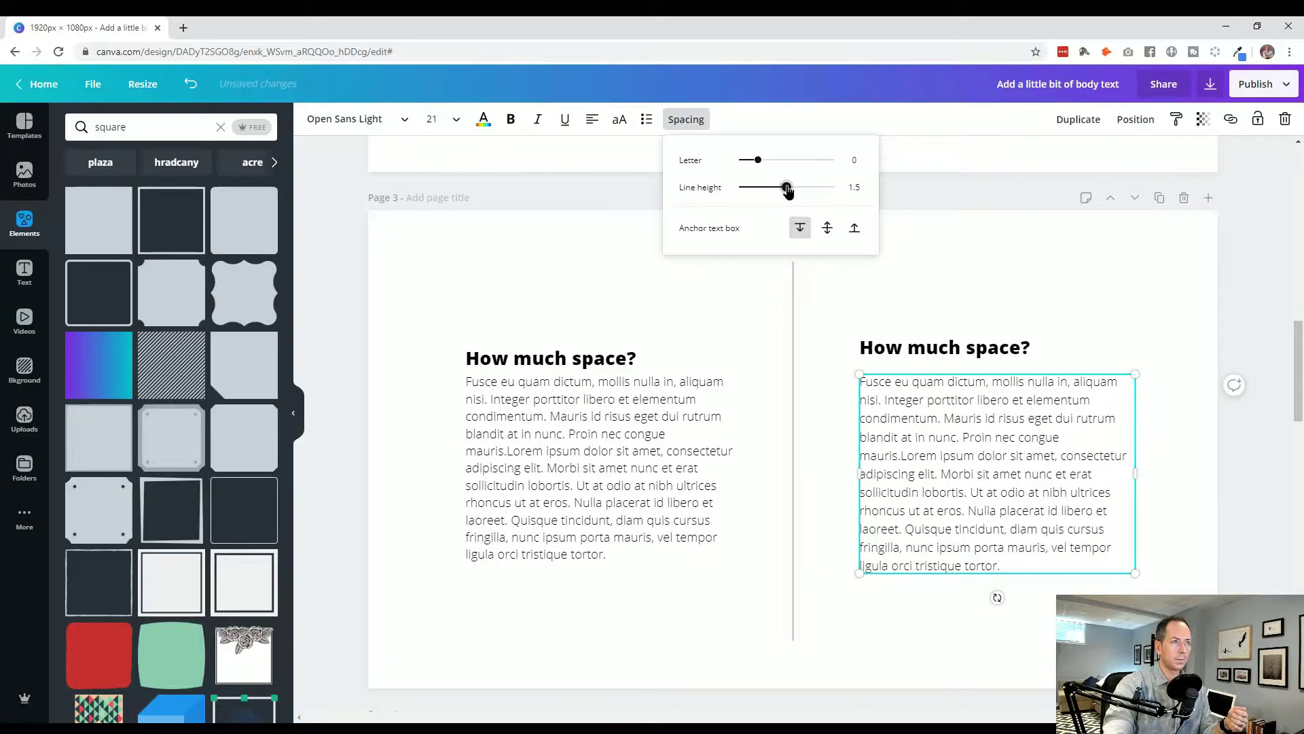
left_click(837, 418)
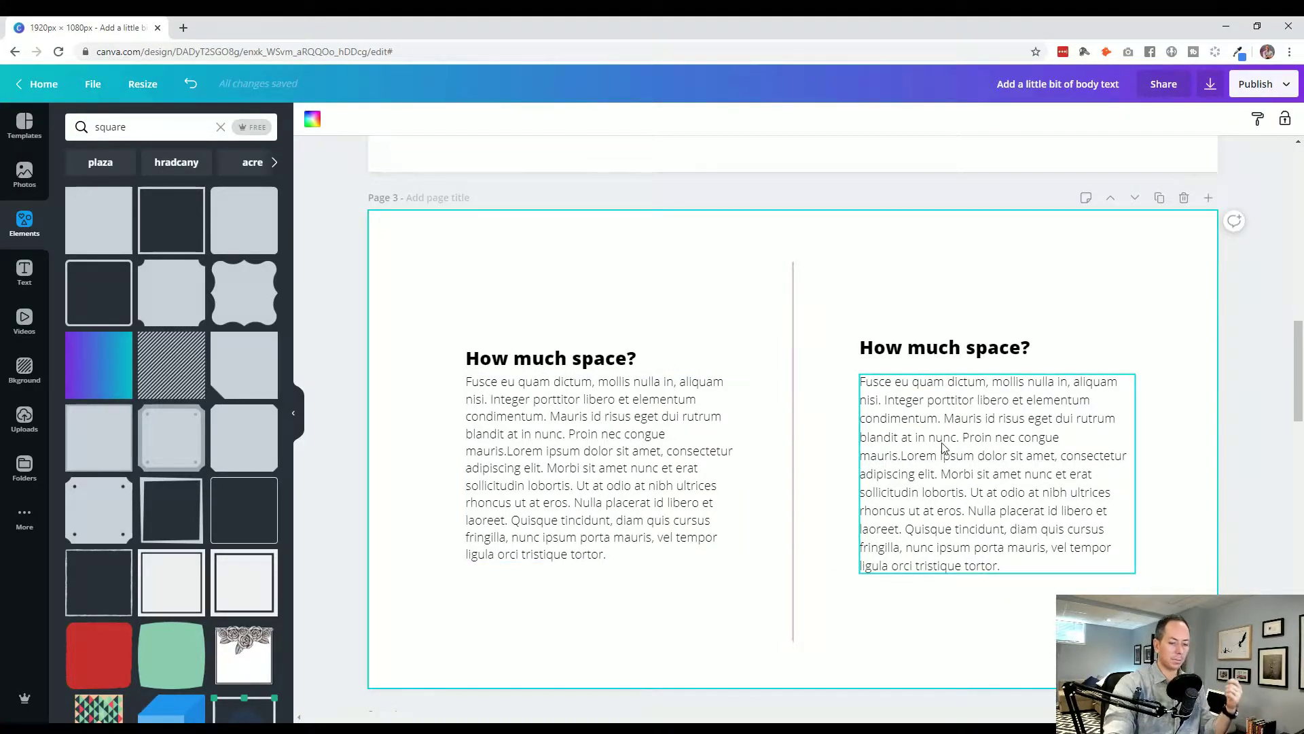
left_click(1246, 489)
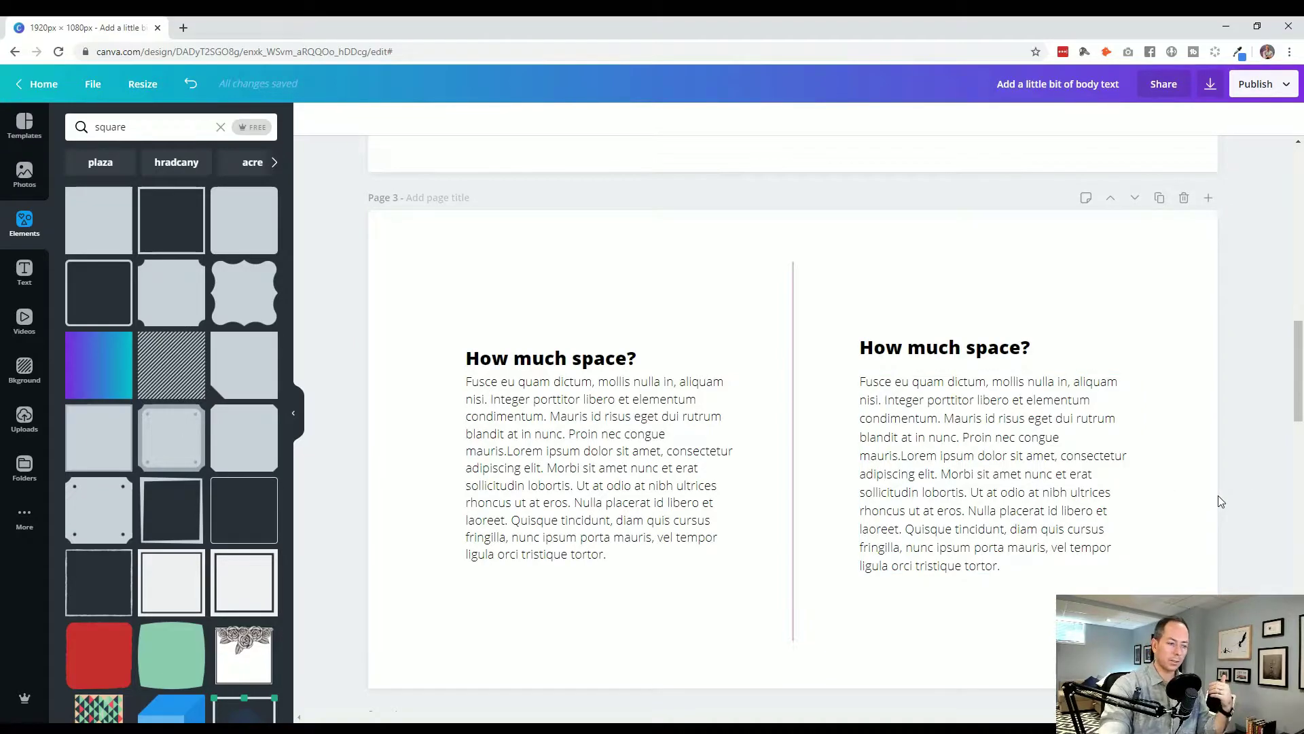
Increase the copied body text's line height to 1.8.
left_click(1002, 498)
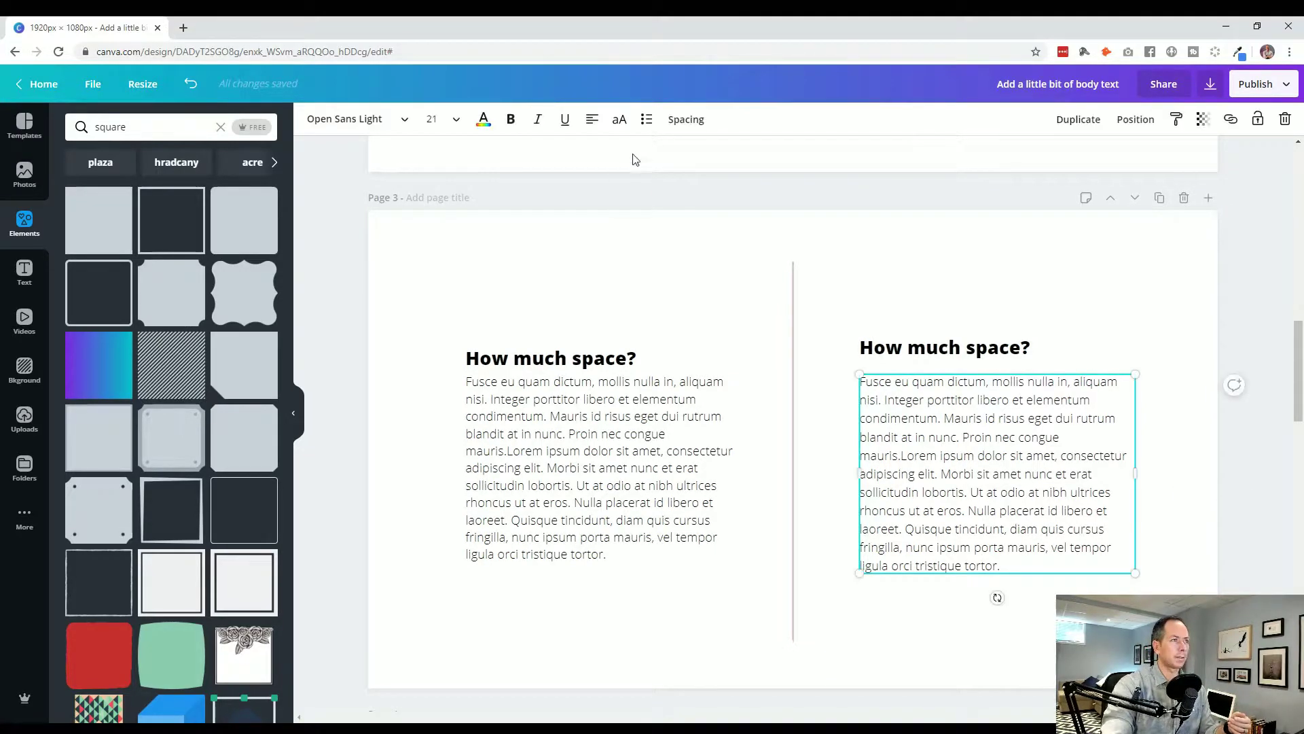
left_click(686, 119)
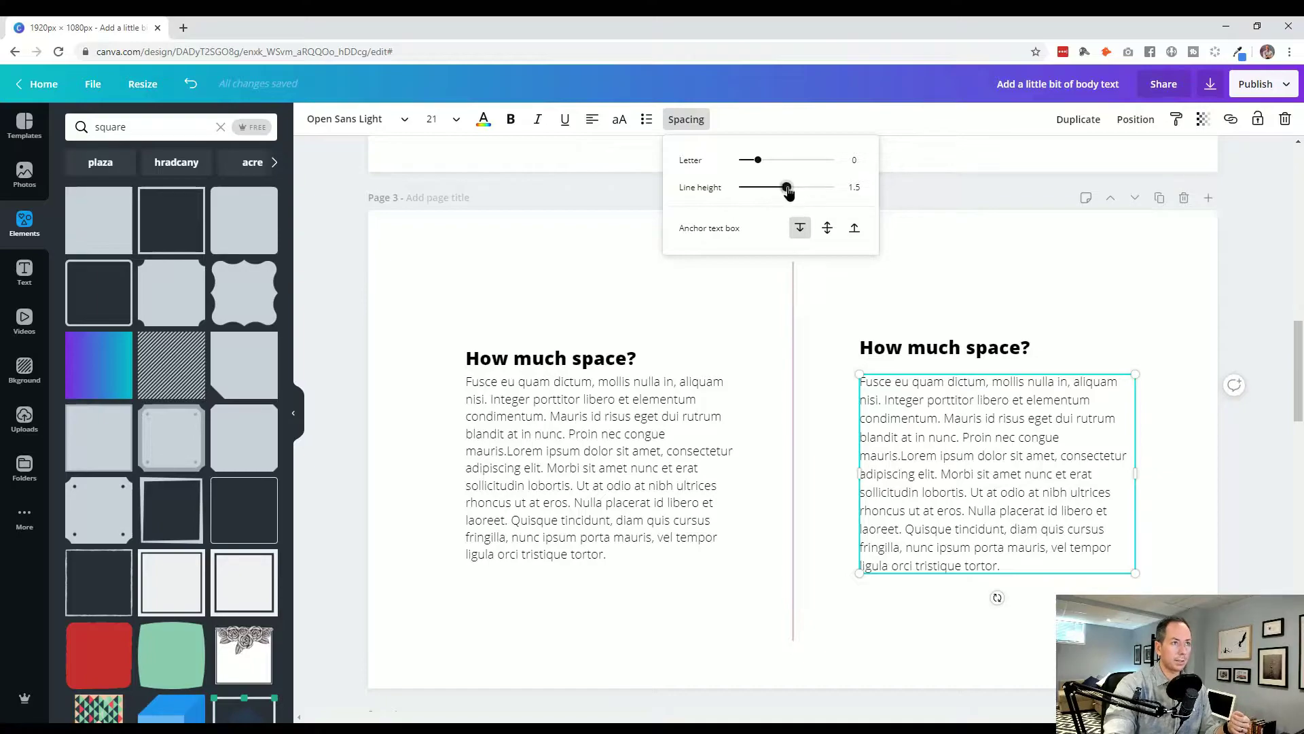
left_click_drag(788, 193, 803, 190)
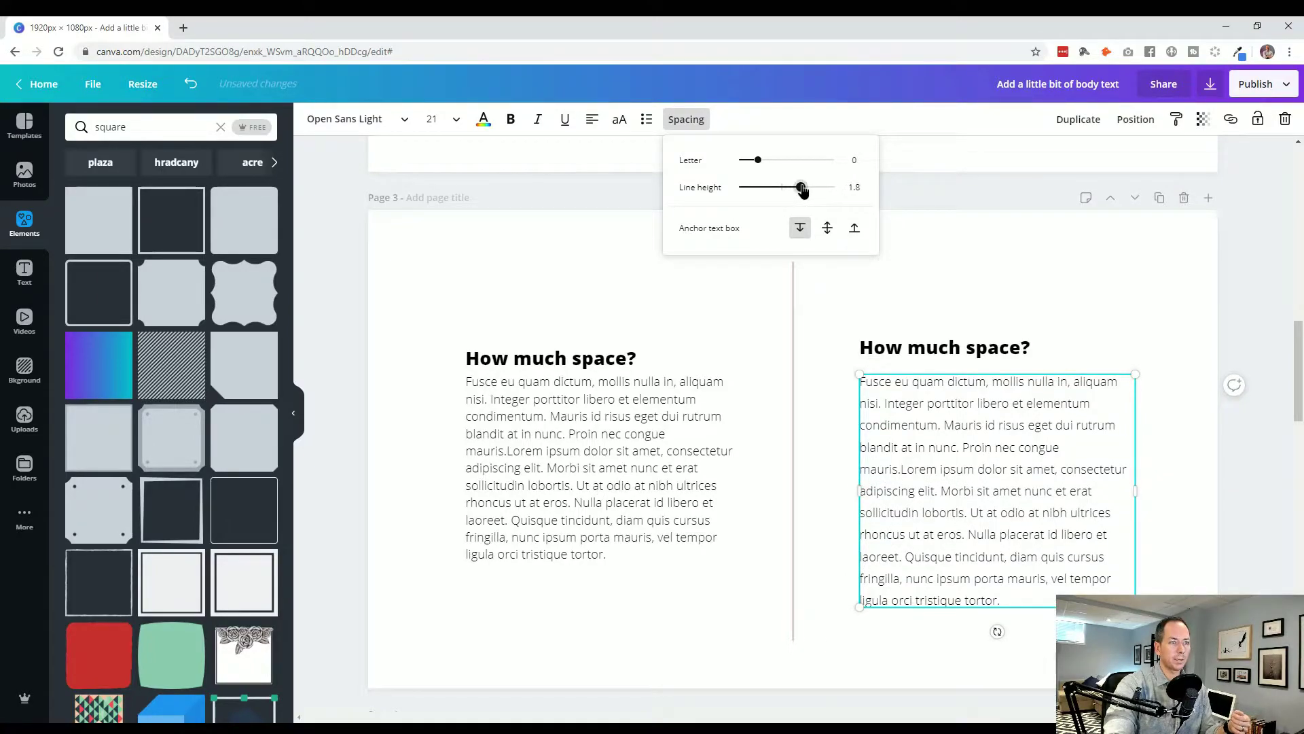
left_click(1189, 459)
Select the copied heading and body text and move them up together to recenter the block vertically.
left_click(964, 456)
left_click(905, 350, "shift")
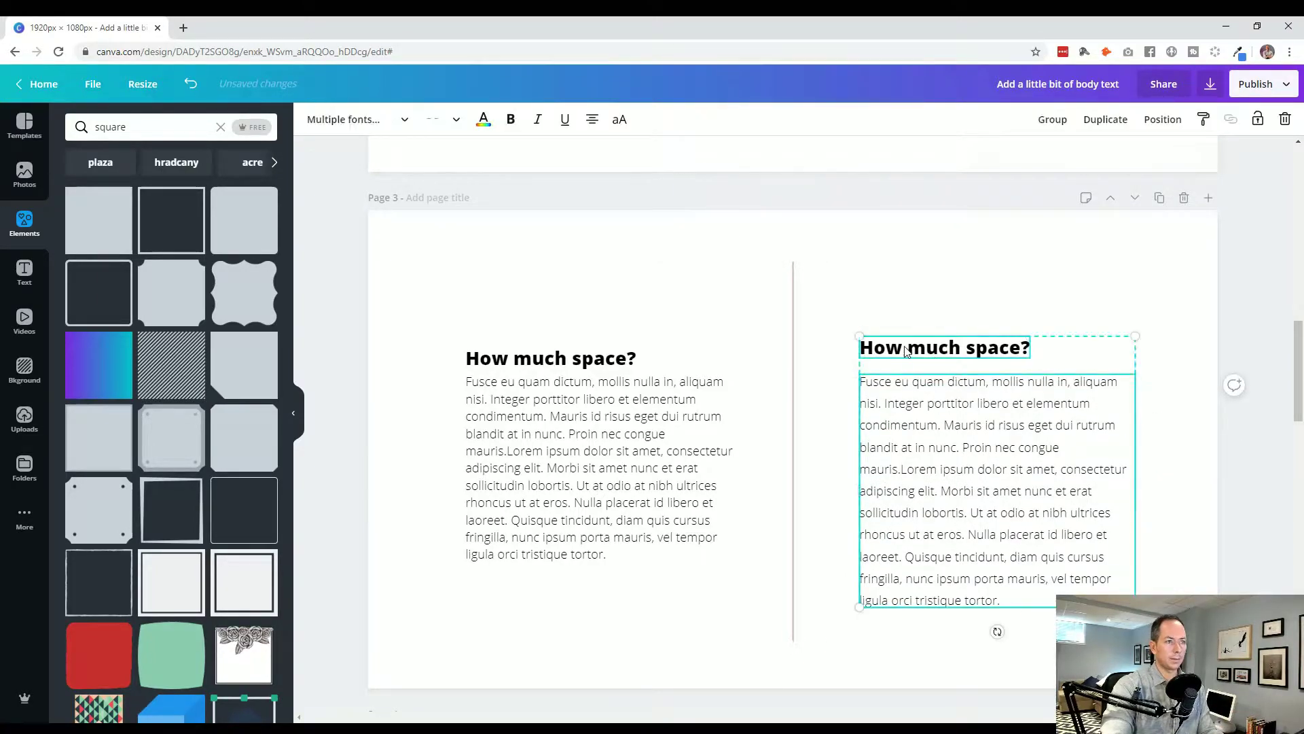
left_click_drag(905, 350, 905, 329)
Compare the heading gap and line spacing of the original and copied text blocks on page 3.
left_click(524, 404)
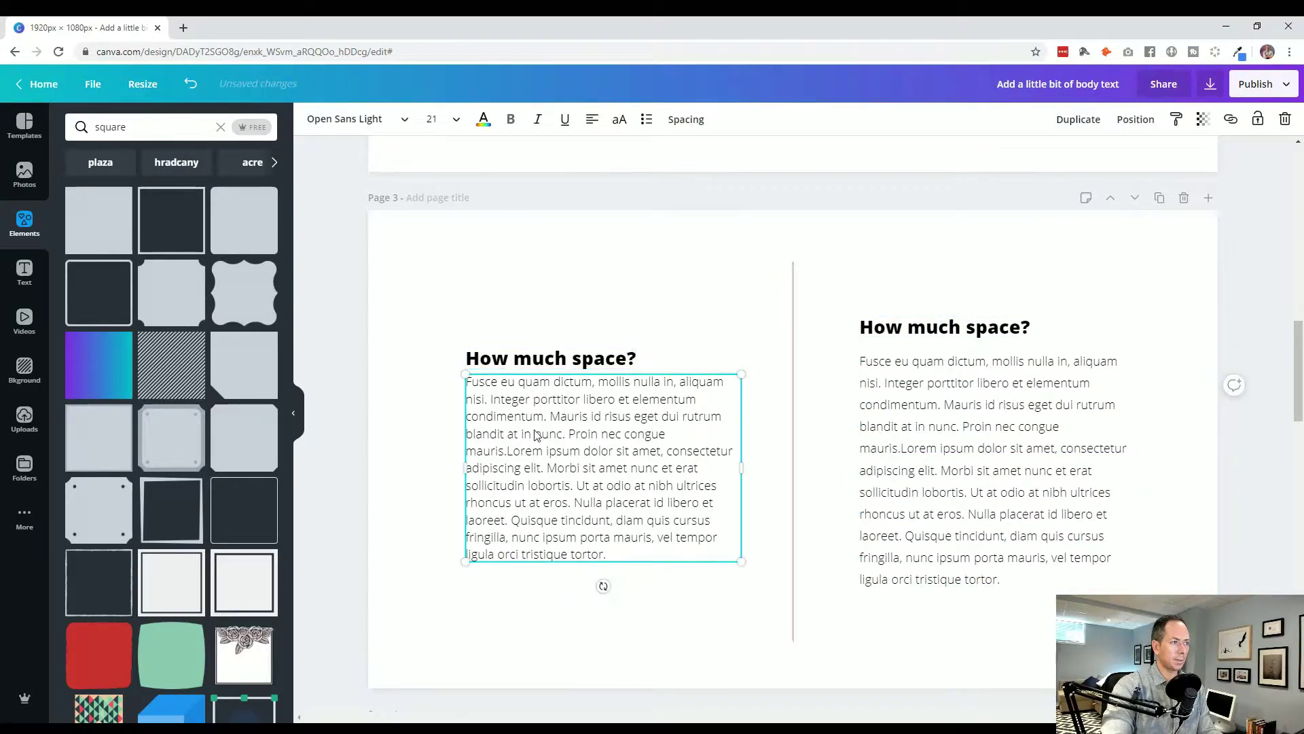
key("Escape")
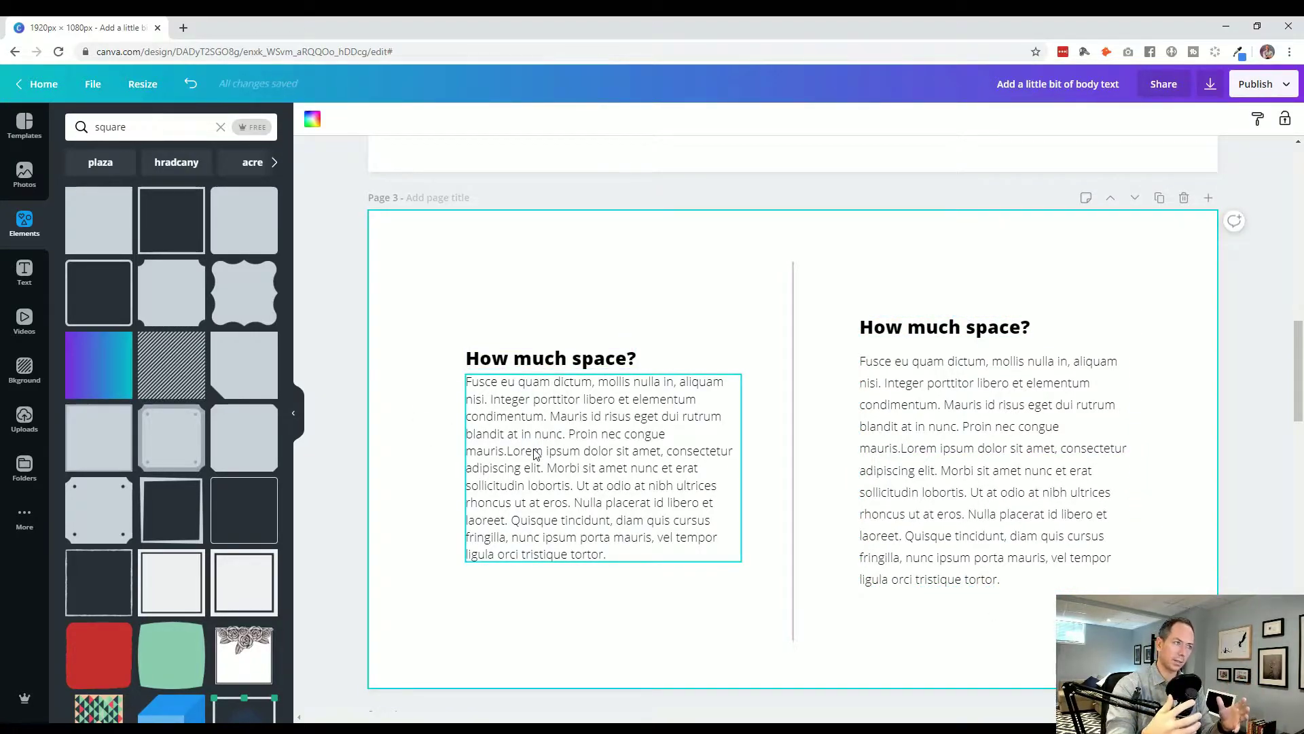
left_click(910, 348)
left_click(845, 389)
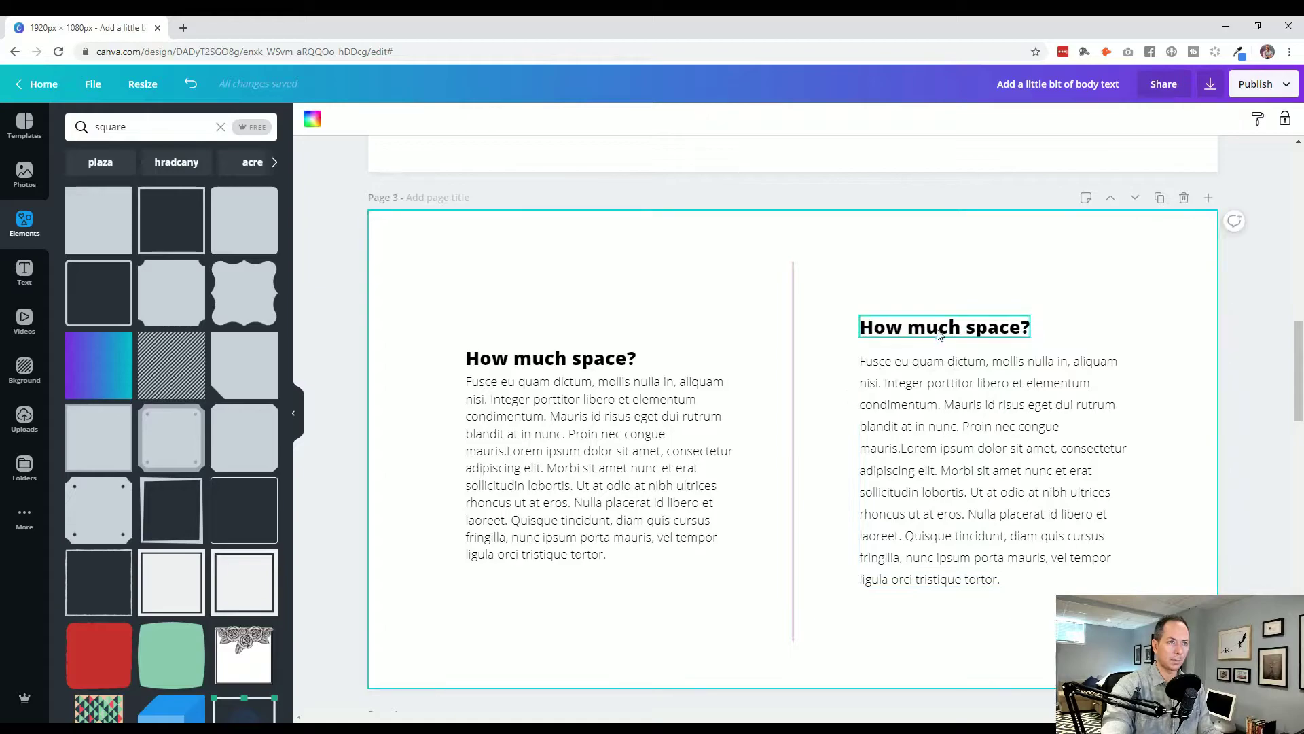
left_click(907, 335)
left_click(904, 360)
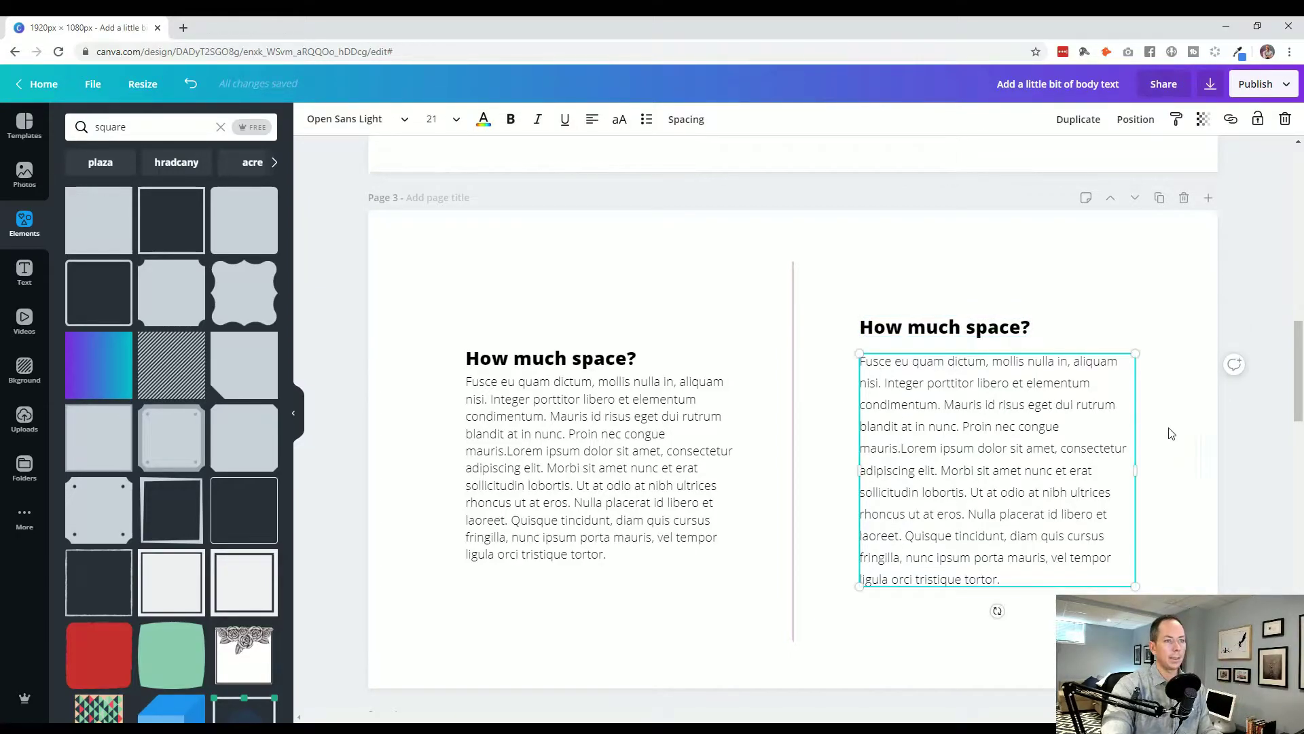
left_click(1172, 443)
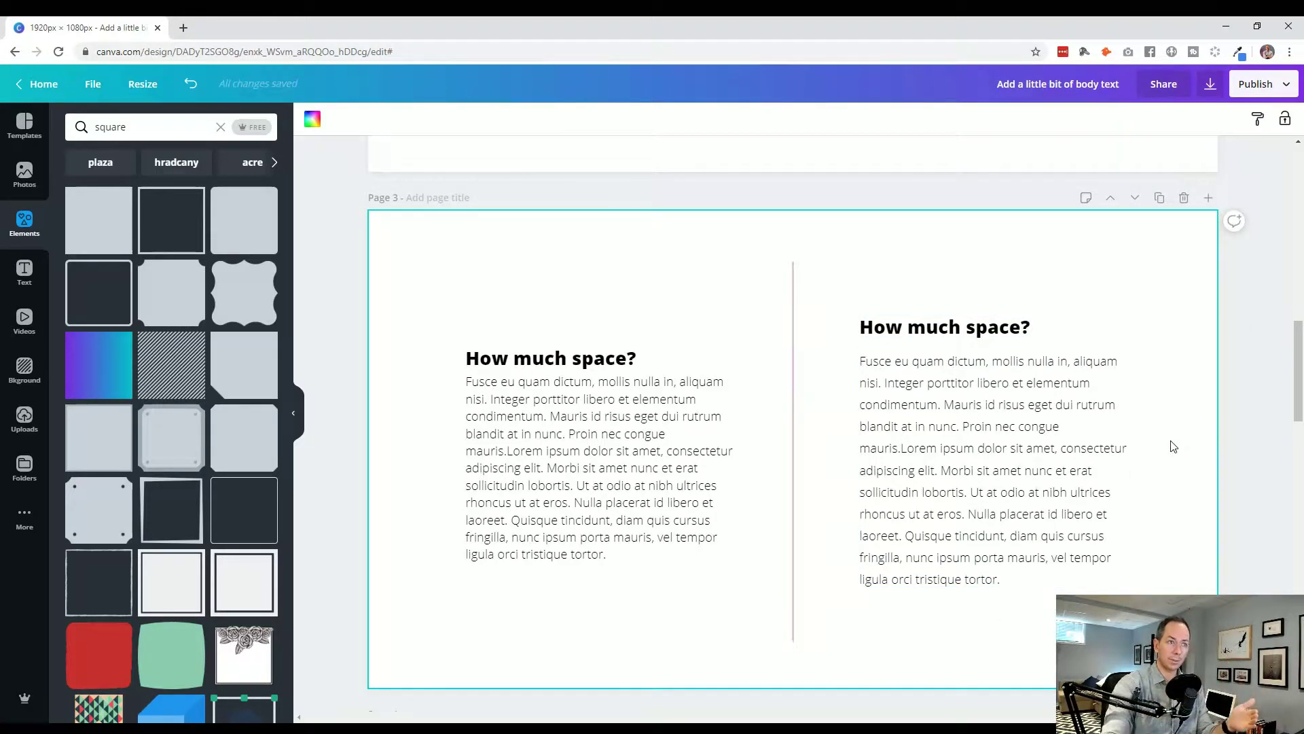
left_click(1225, 481)
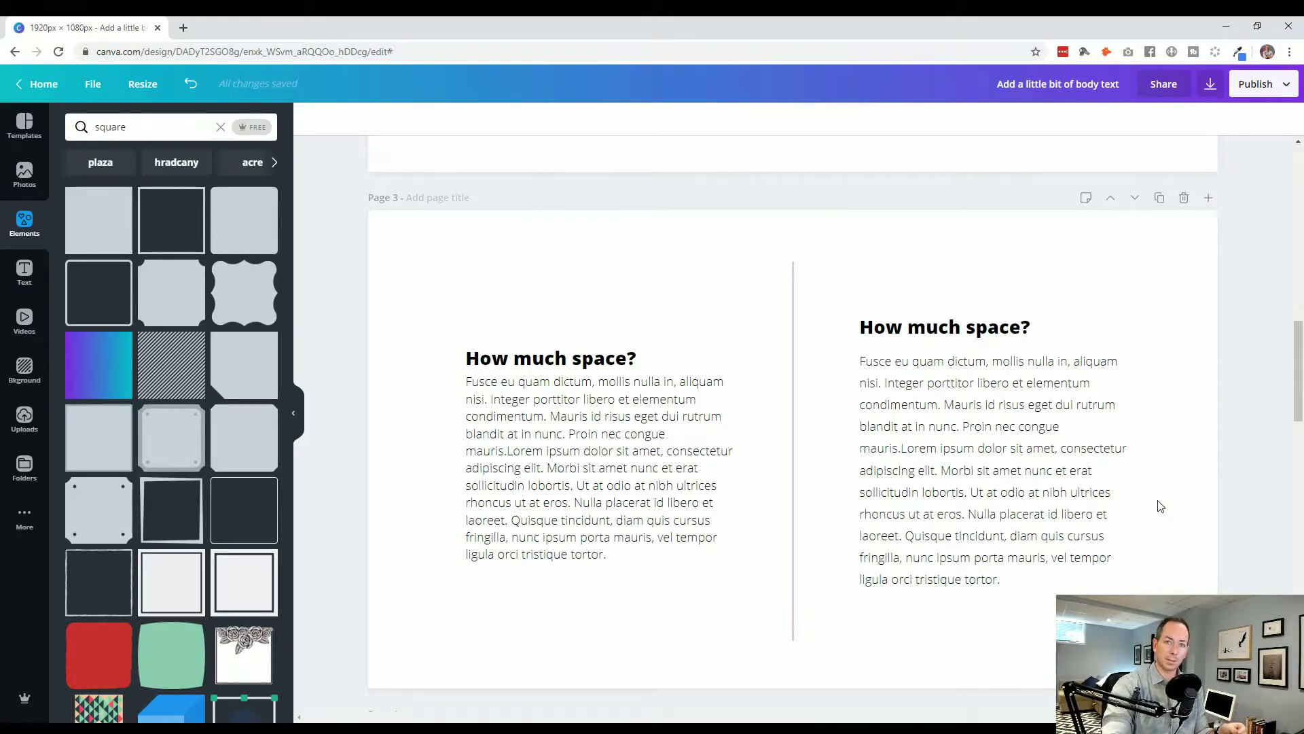
On page 4, duplicate the grid of six rectangles and place the copy on the blank side of the dividing line.
scroll(1156, 516, "down", 8)
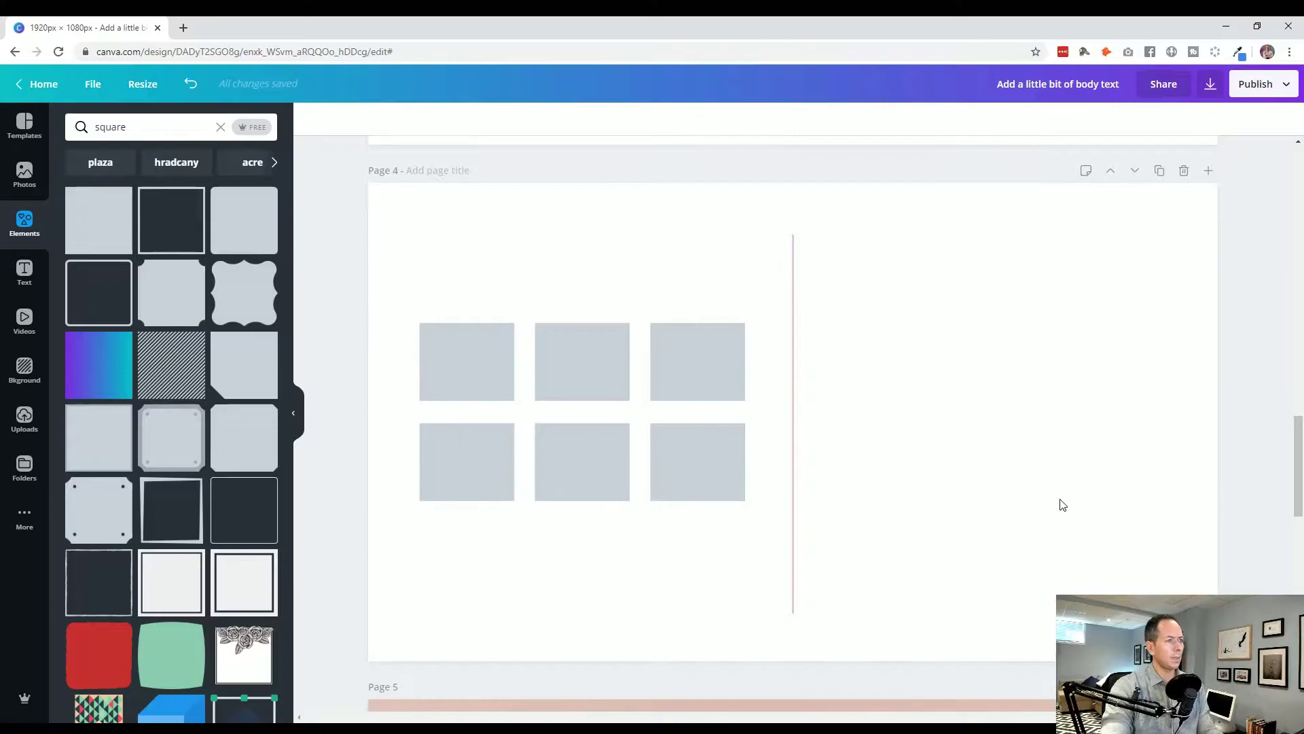
left_click(482, 378)
left_click(525, 413)
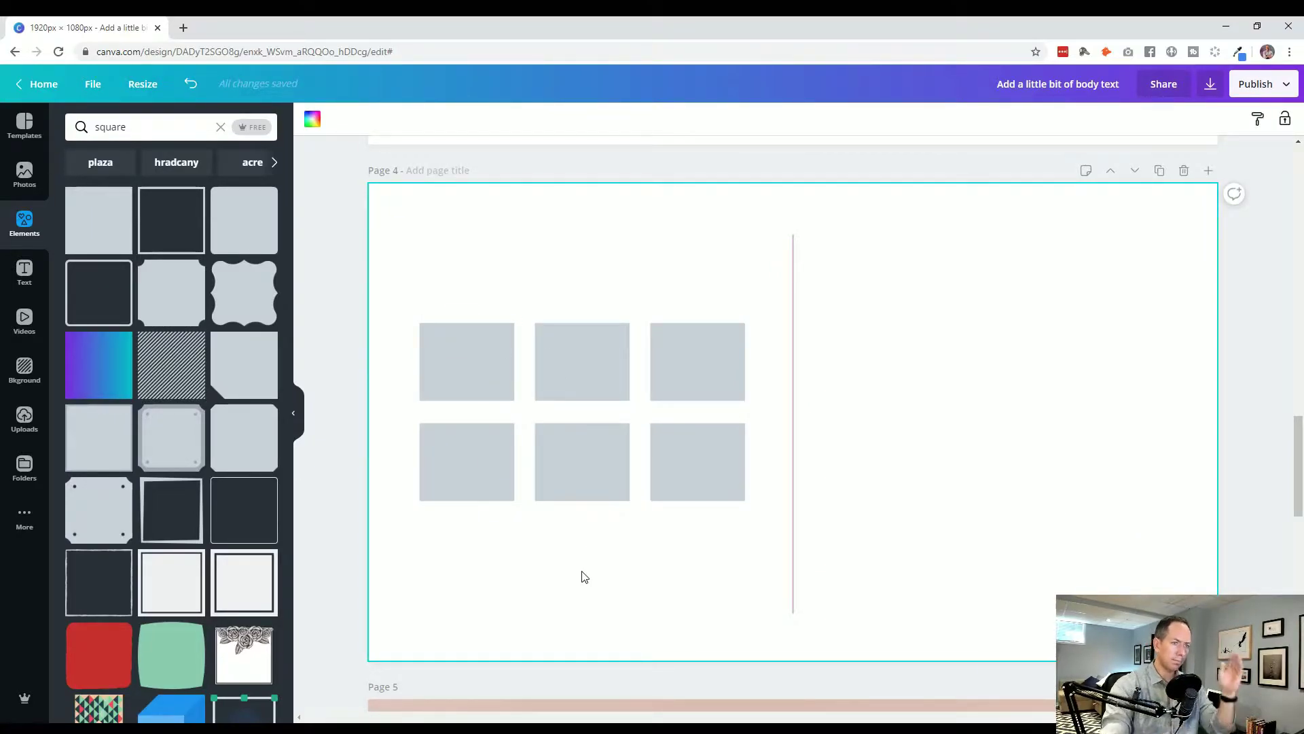
left_click_drag(703, 556, 869, 368)
key("ctrl+d")
In the copied grid on page 4, move both outer columns inward until the column gaps are narrower than the row gap.
left_click(1127, 447)
left_click(1127, 369, "shift")
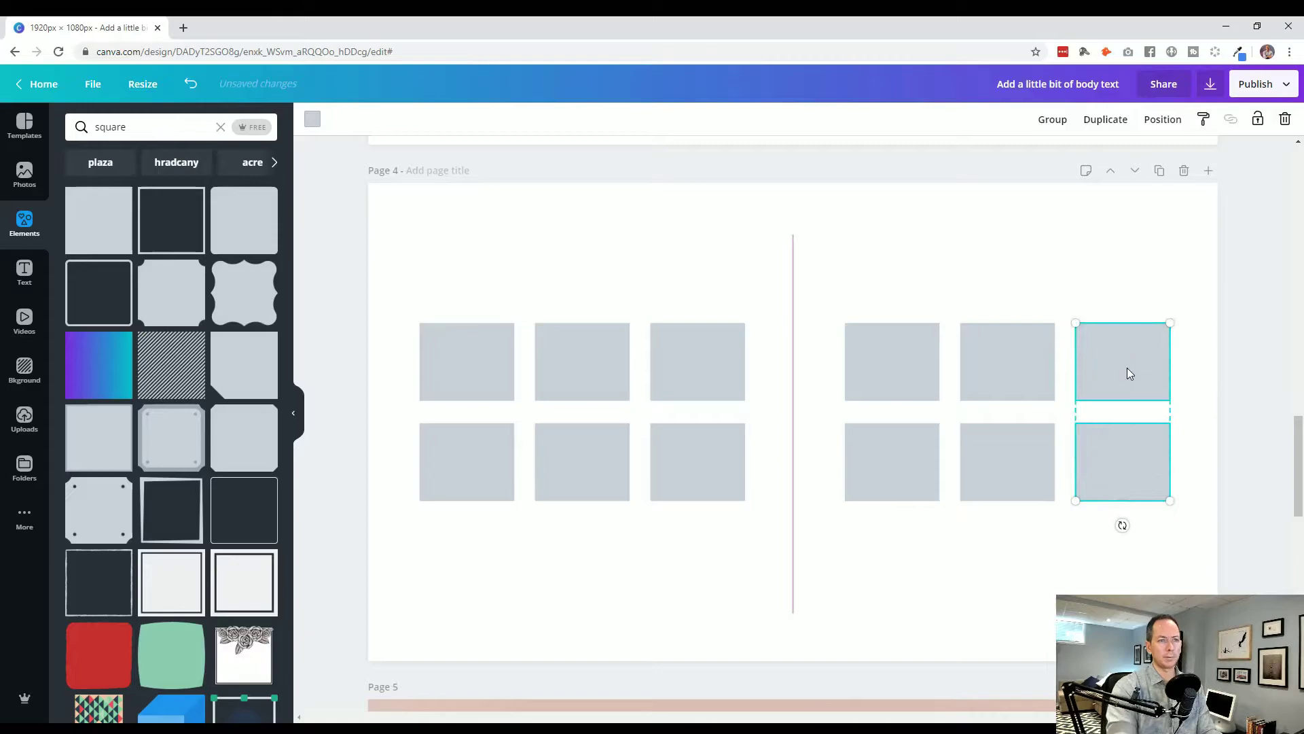
key("shift+Left")
key("shift+Left")
left_click(913, 384)
left_click(906, 450, "shift")
key("shift+Right")
key("shift+Right")
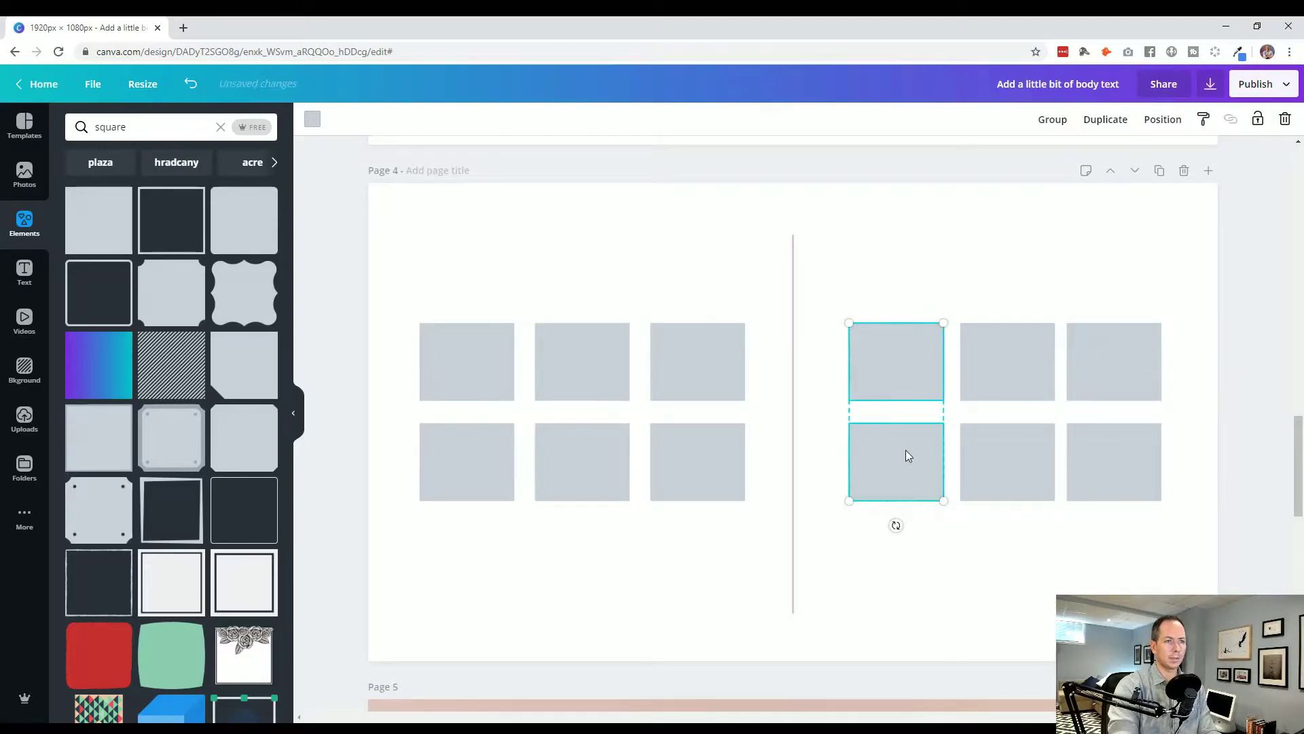
key("shift+Right")
left_click(1138, 361)
left_click(1138, 462, "shift")
key("shift+Left")
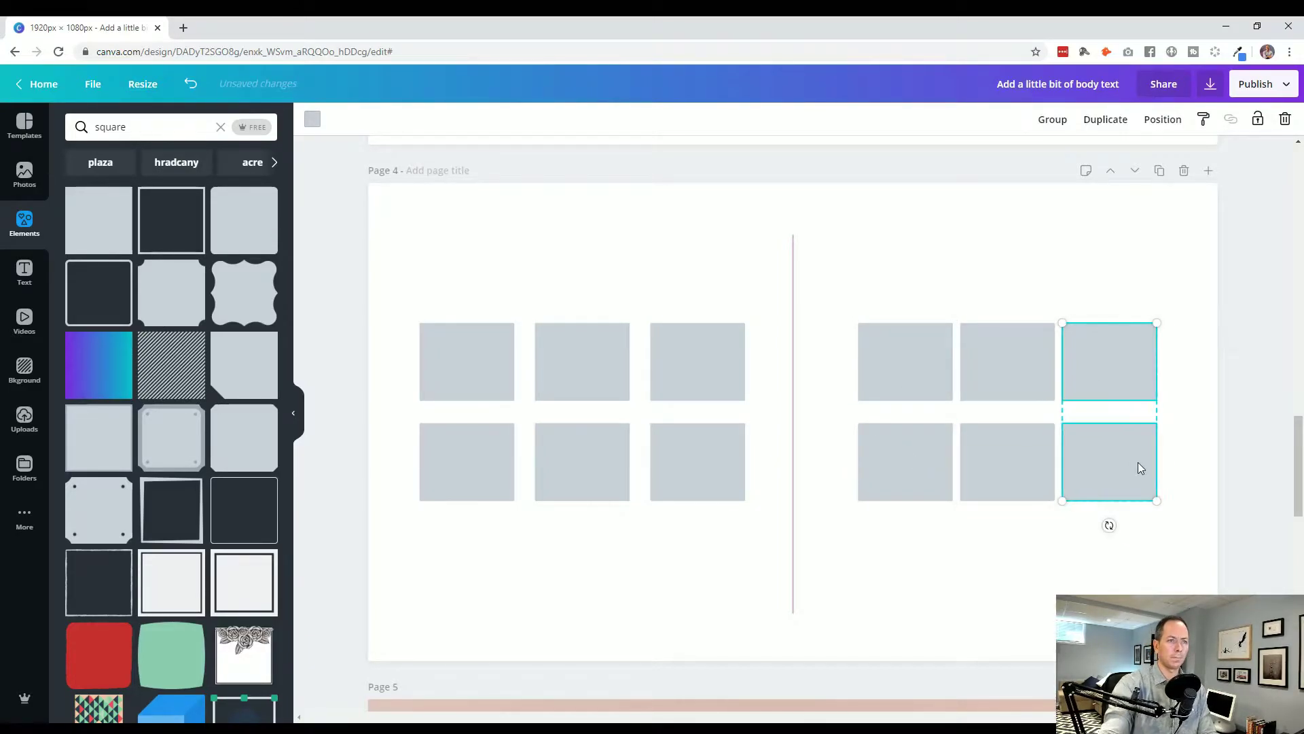
Try to nudge the copied grid's lower row of three rectangles slightly downward.
left_click_drag(1214, 500, 935, 461)
key("Down")
key("Down")
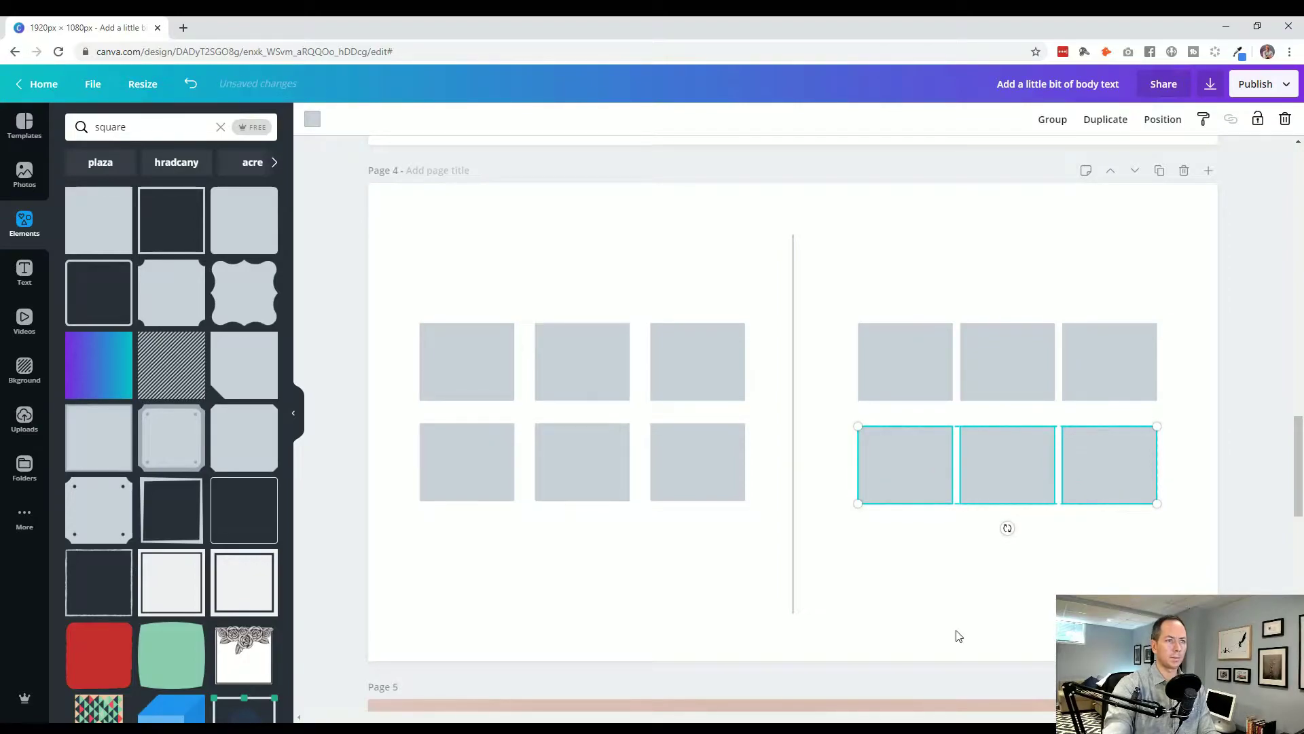
left_click(961, 627)
key("ctrl+z")
key("ctrl+z")
key("ctrl+z")
key("ctrl+y")
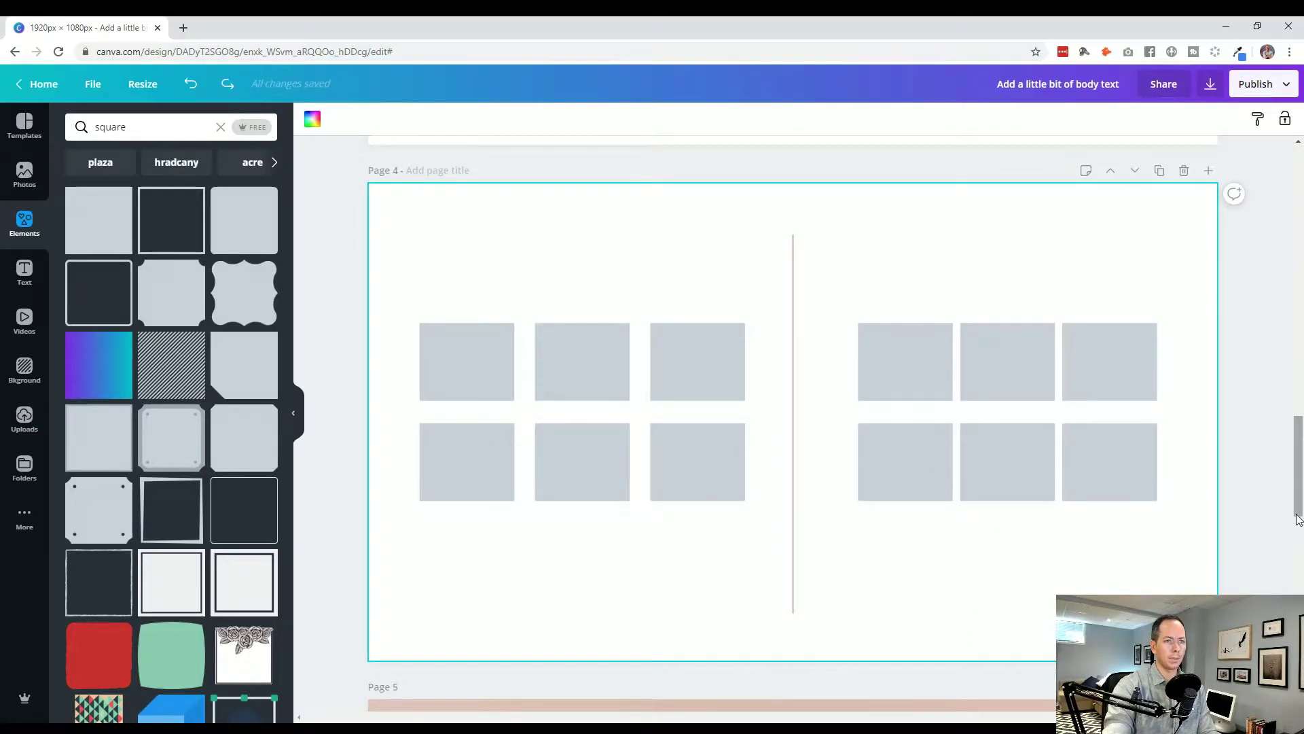
left_click(1257, 618)
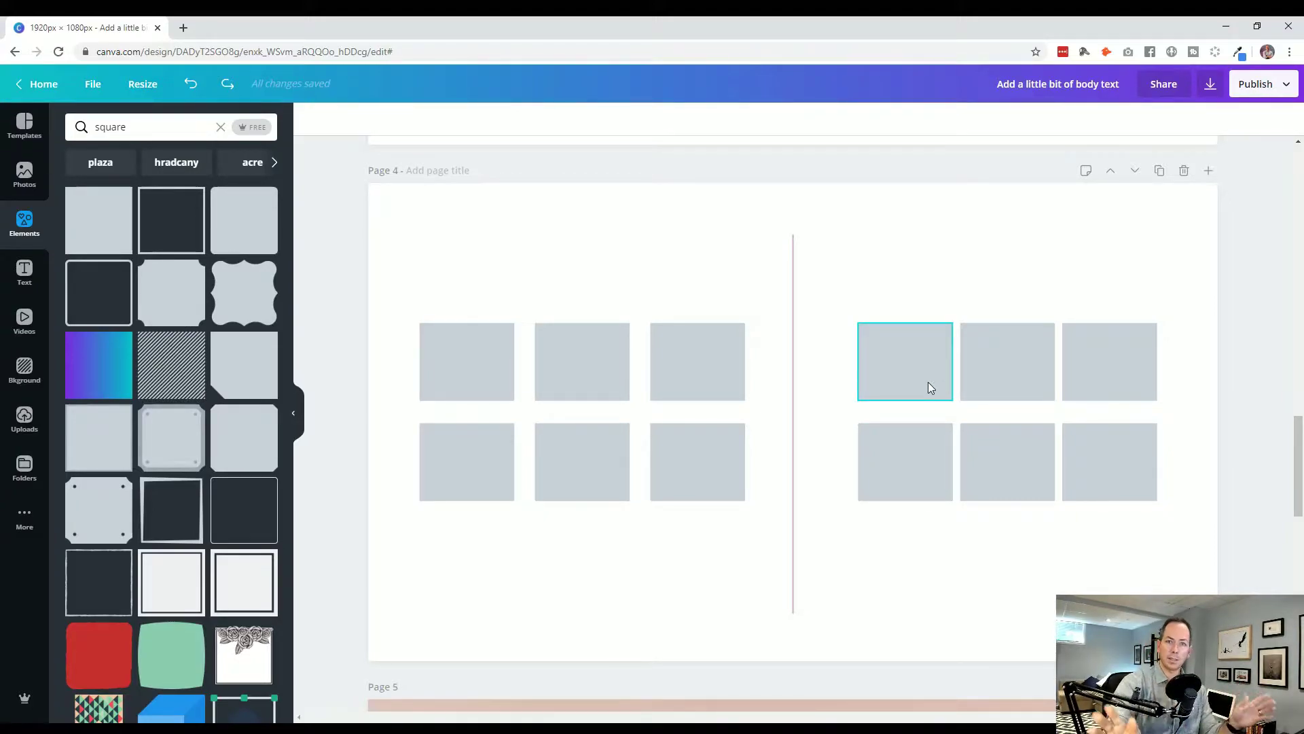
Compare the column and row gaps of the original and tightened rectangle grids on page 4.
left_click(495, 375)
left_click(602, 371)
left_click(710, 370)
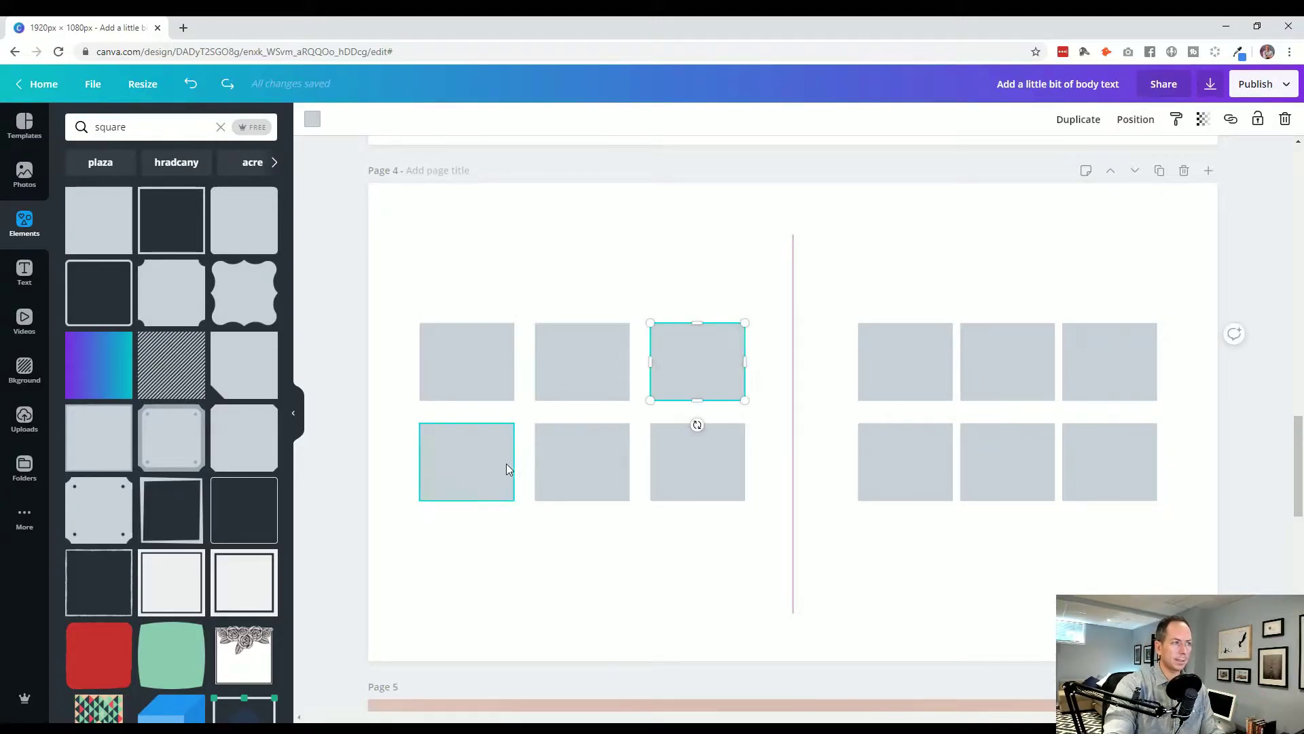
left_click(504, 464)
left_click(608, 466)
left_click(720, 467)
left_click(669, 533)
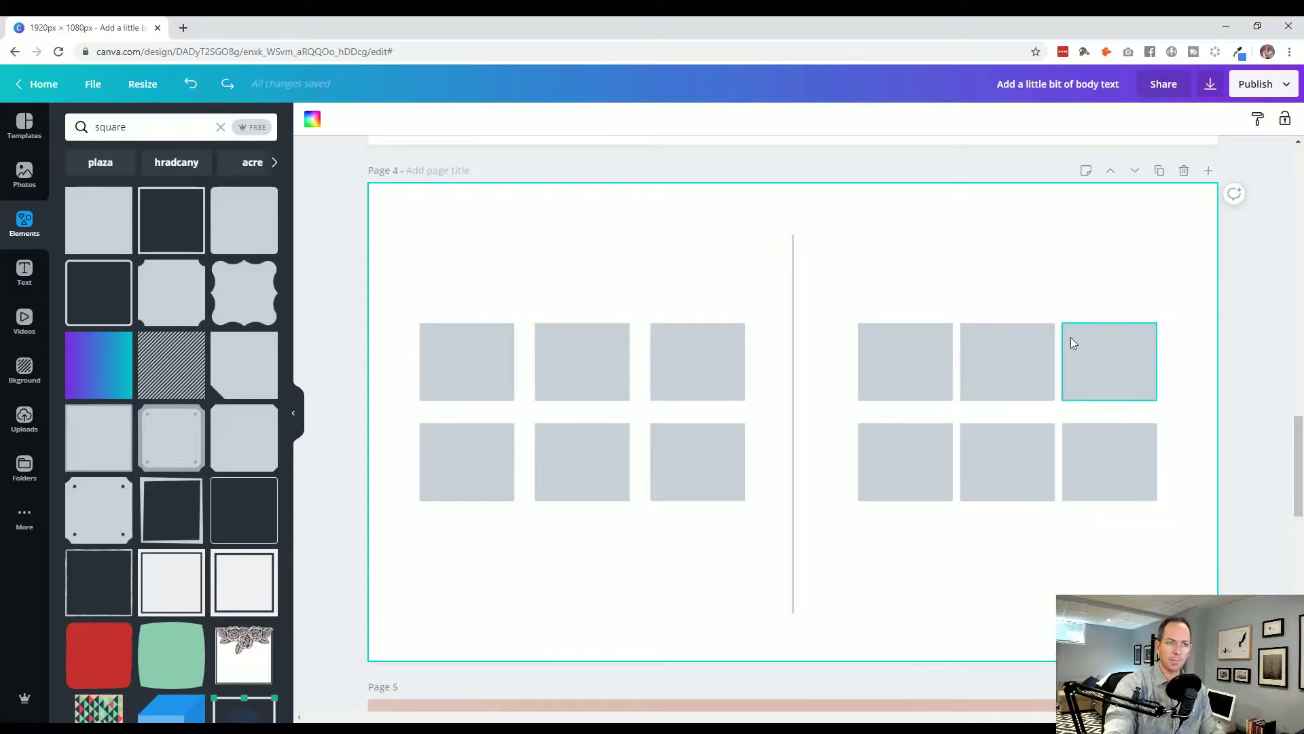
left_click(1233, 447)
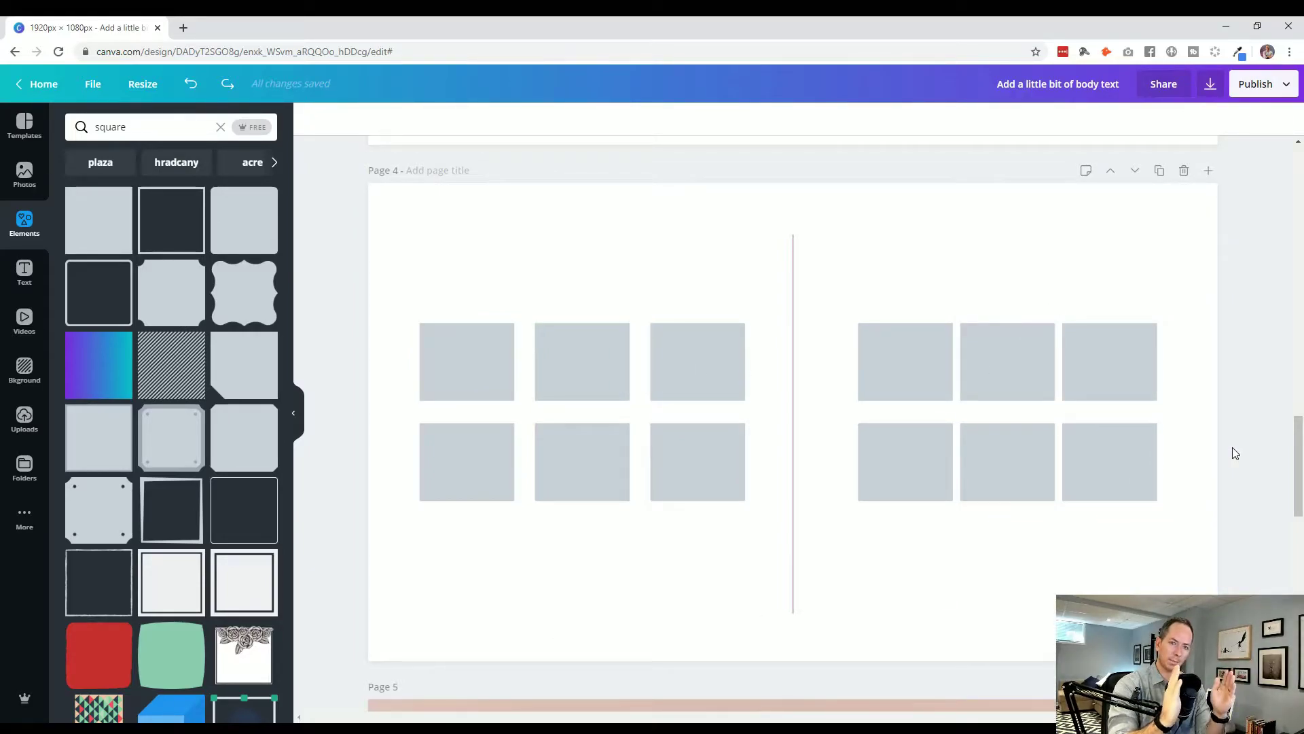
left_click(1146, 373)
left_click(988, 375)
left_click(907, 370)
left_click(849, 298)
Add a square outline, stretch it around the copied grid's upper row, and color it red.
left_click(174, 225)
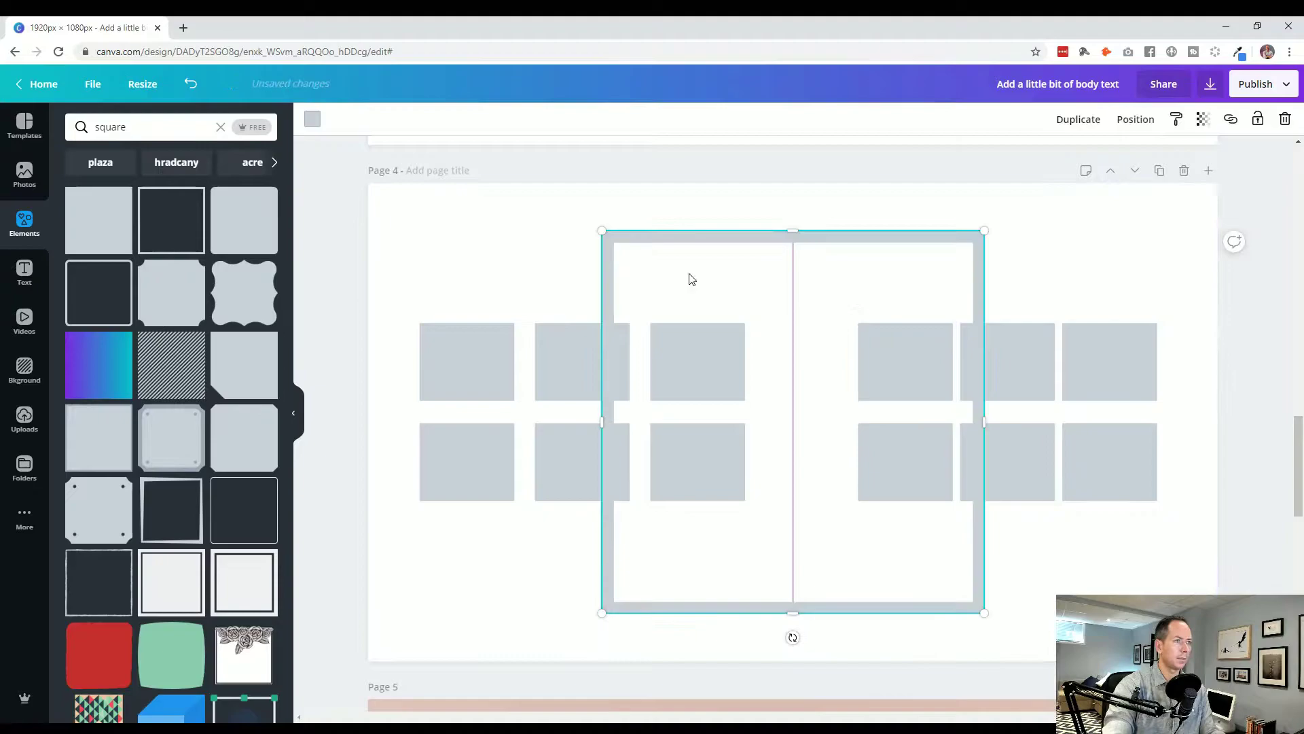
left_click_drag(601, 230, 847, 314)
left_click_drag(979, 361, 1179, 360)
left_click(313, 123)
left_click(186, 254)
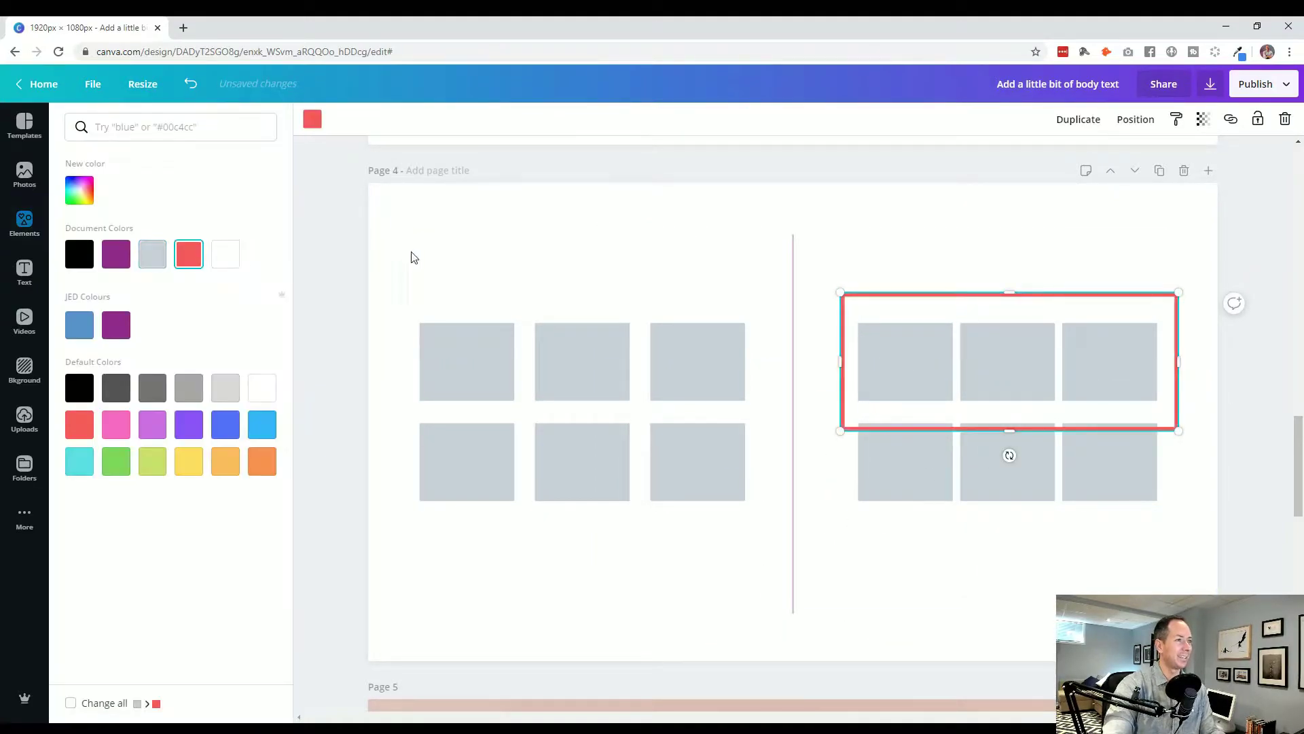
Move the red outline around the copied grid's lower row, then delete it.
left_click(943, 309)
left_click_drag(943, 309, 954, 406)
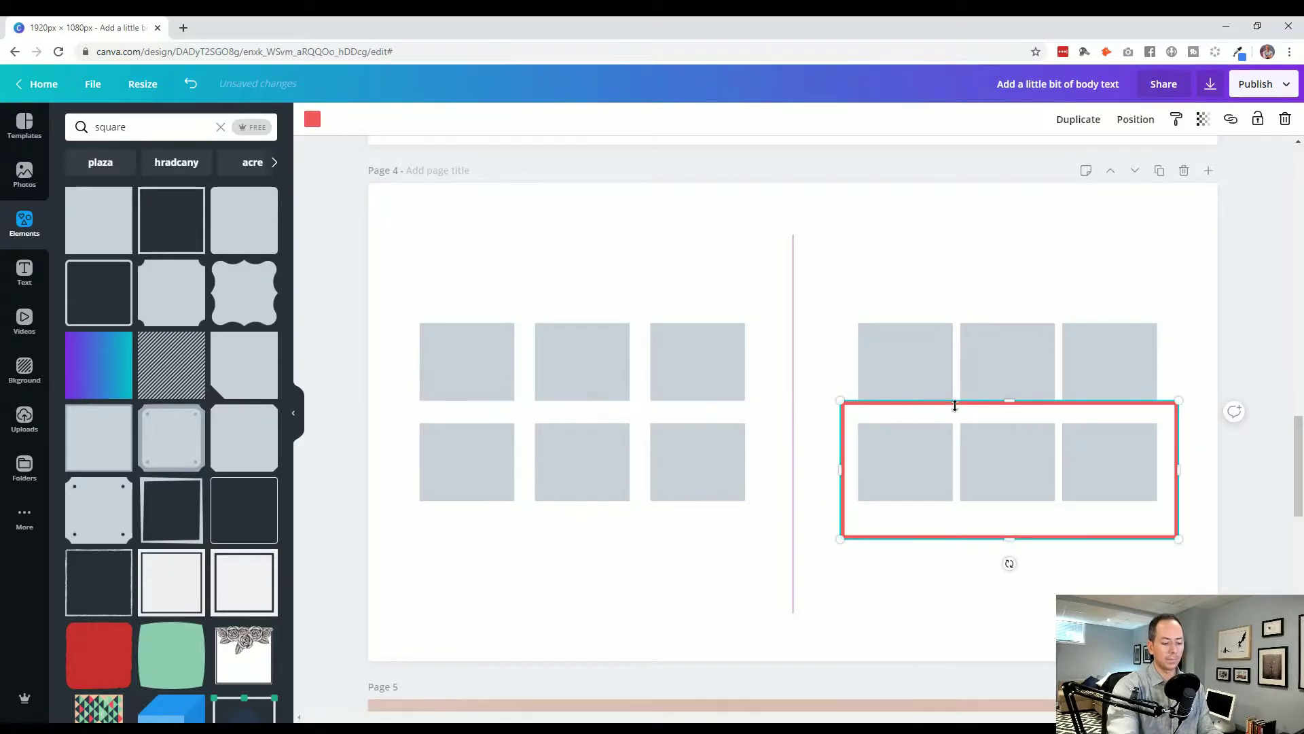
key("Delete")
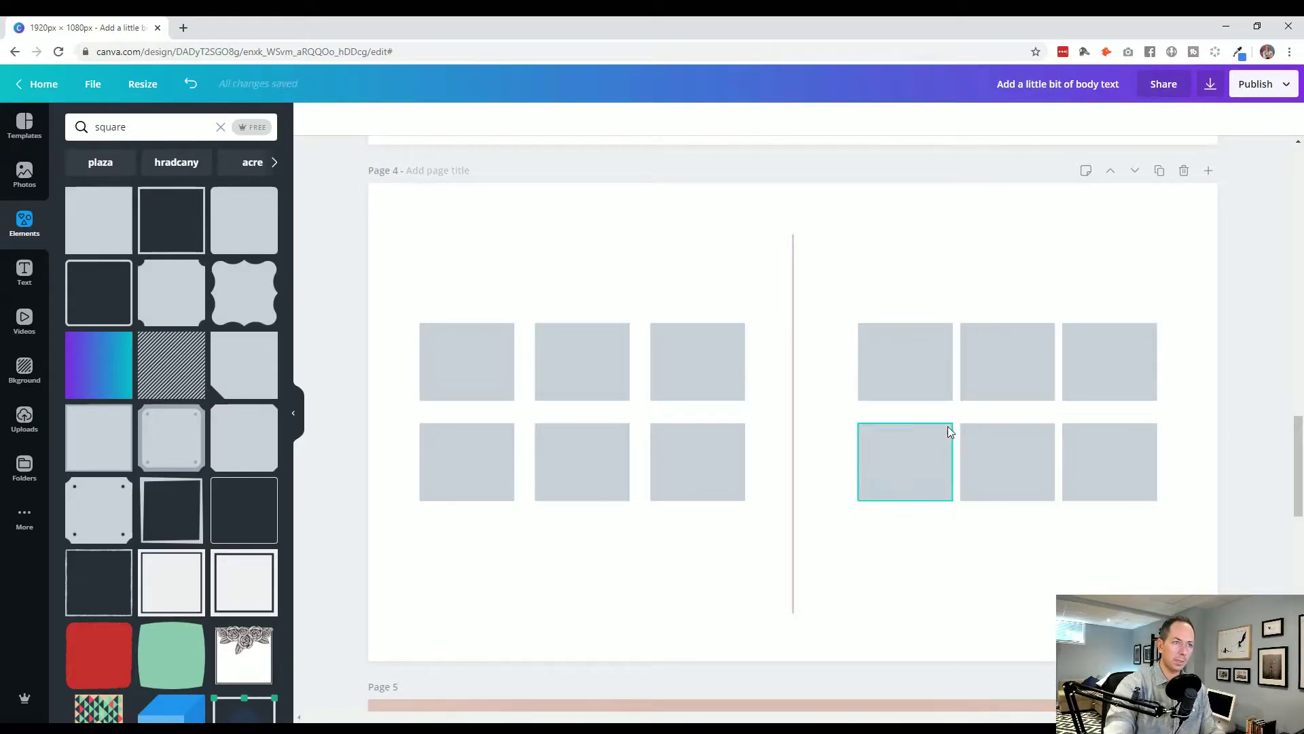
left_click(1003, 383)
left_click(915, 579)
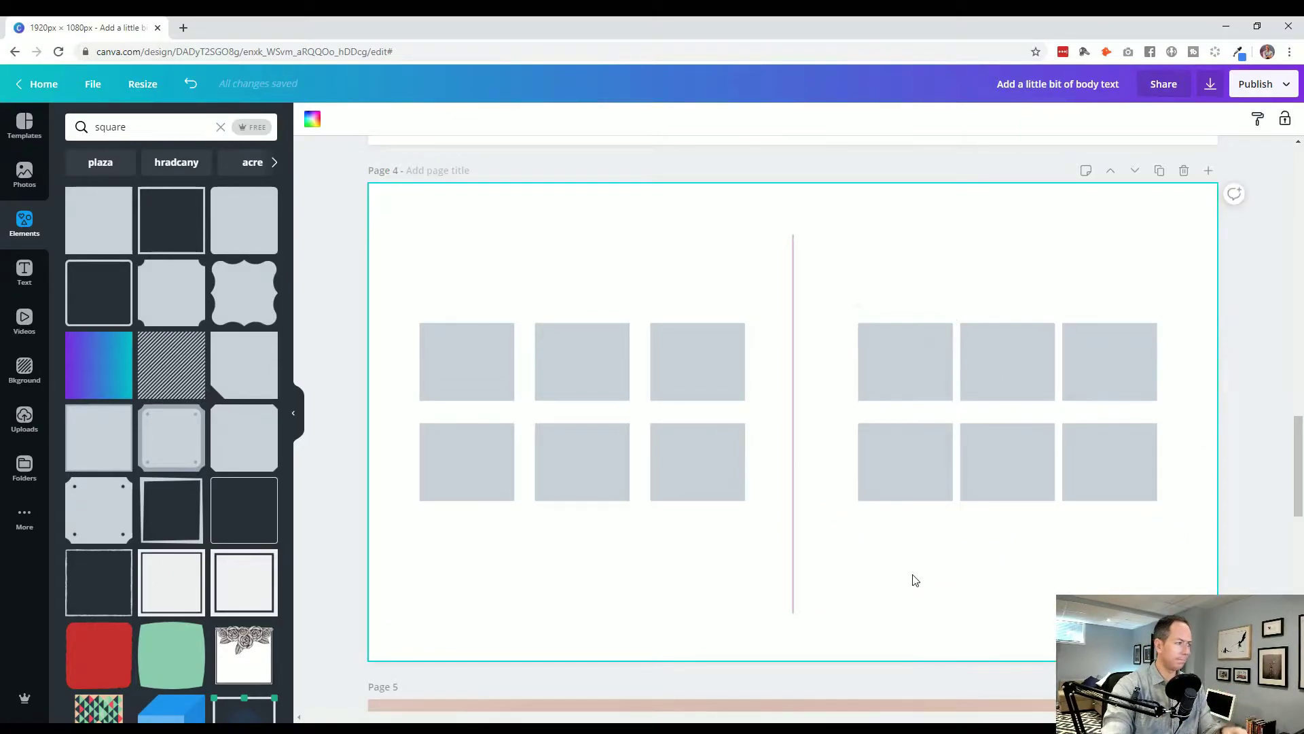
Search the elements for "social" and place small Instagram and Facebook icons beneath the original grid.
left_click(220, 127)
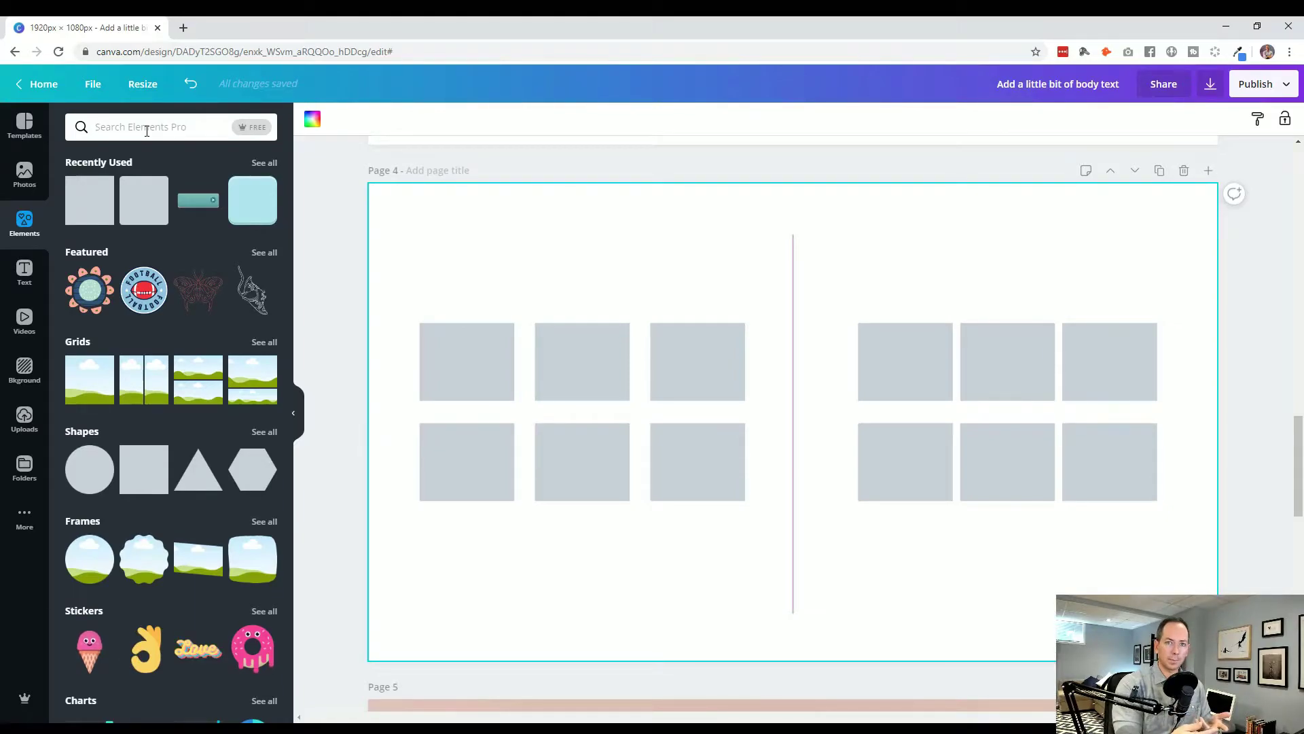
type("socia")
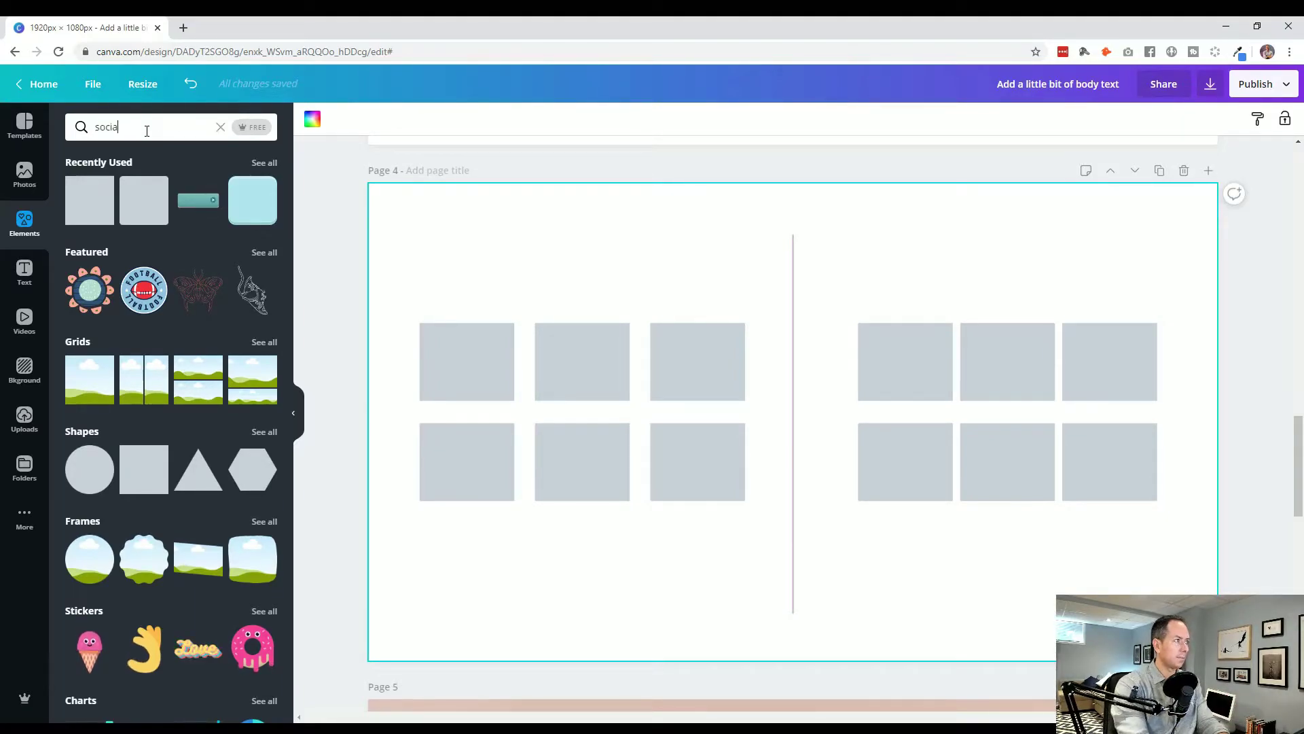
type("l")
key("Return")
left_click(189, 299)
left_click(248, 438)
left_click_drag(771, 432, 981, 428)
left_click(839, 429, "shift")
left_click_drag(1099, 325, 824, 455)
left_click_drag(788, 486, 695, 574)
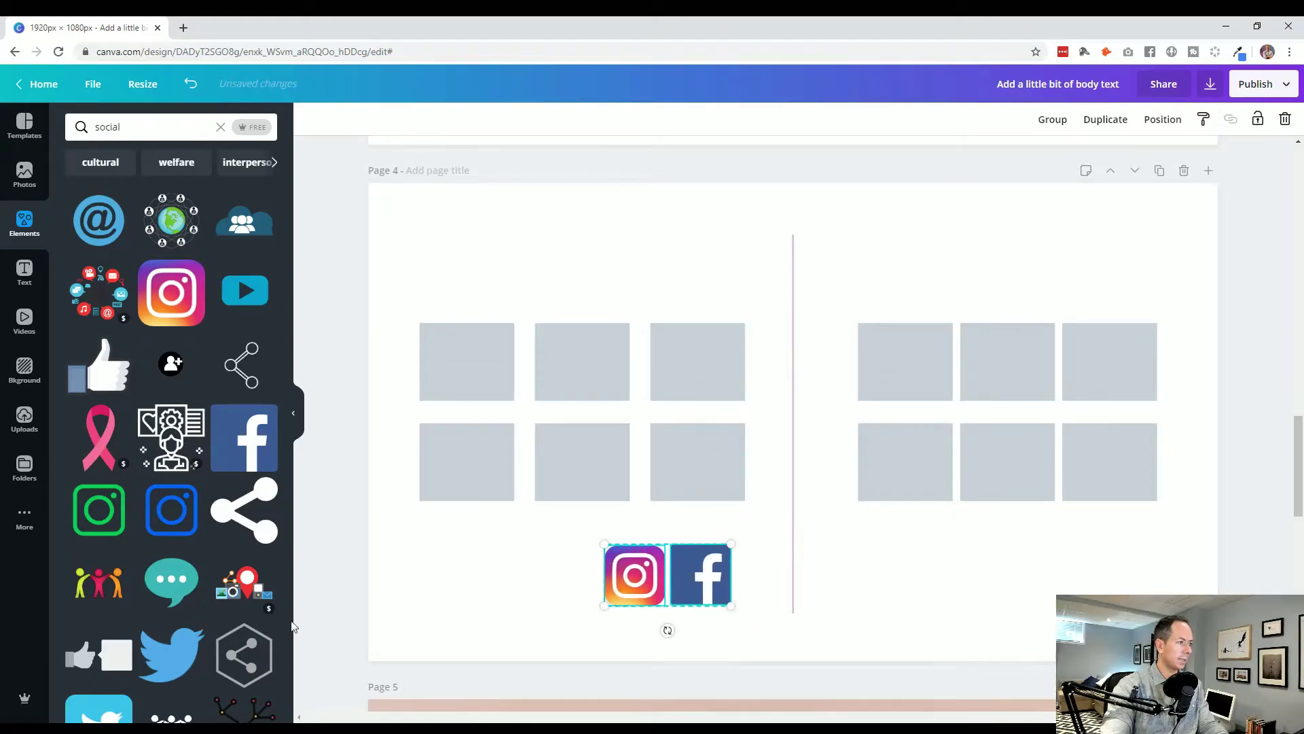
Add a Twitter bird icon, scale it to match, and spread the three icons widely beneath the original grid.
left_click(183, 659)
left_click_drag(815, 414, 589, 502)
left_click_drag(687, 413, 491, 524)
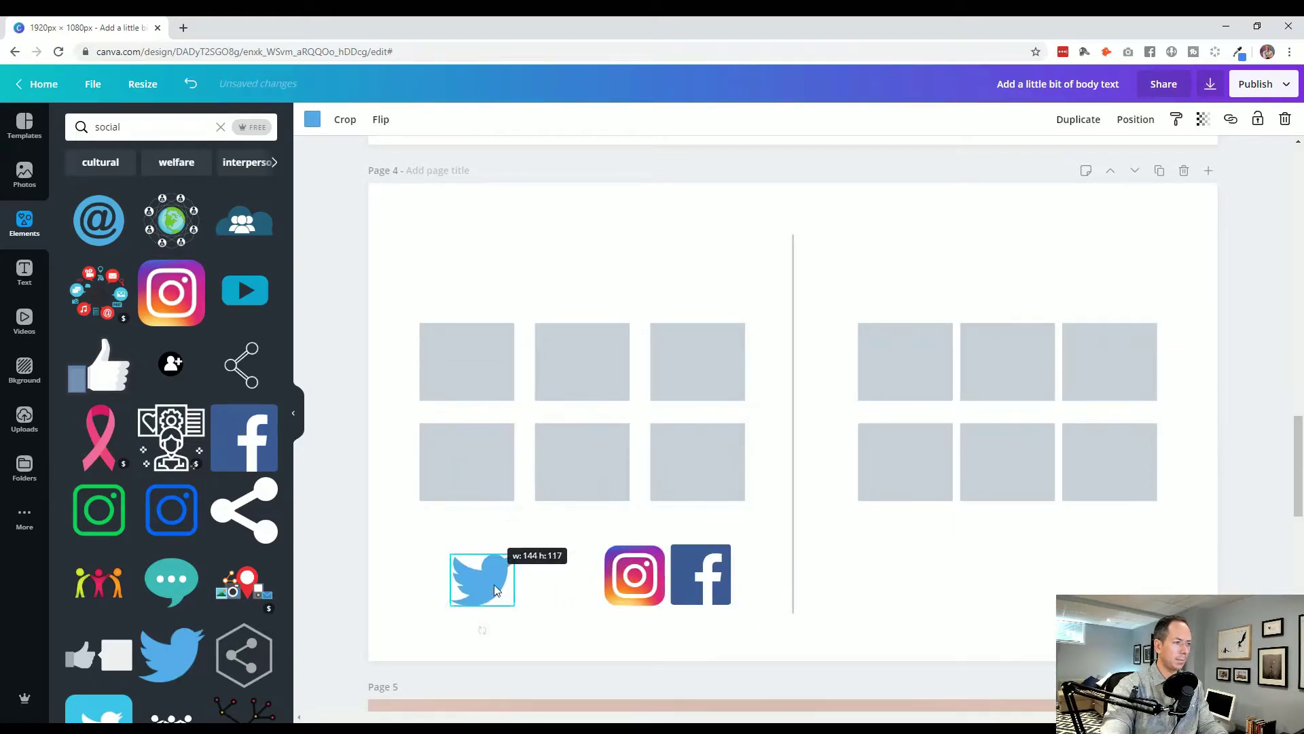
left_click_drag(497, 591, 463, 586)
left_click_drag(644, 589, 591, 589)
left_click_drag(708, 592, 700, 592)
left_click(741, 604)
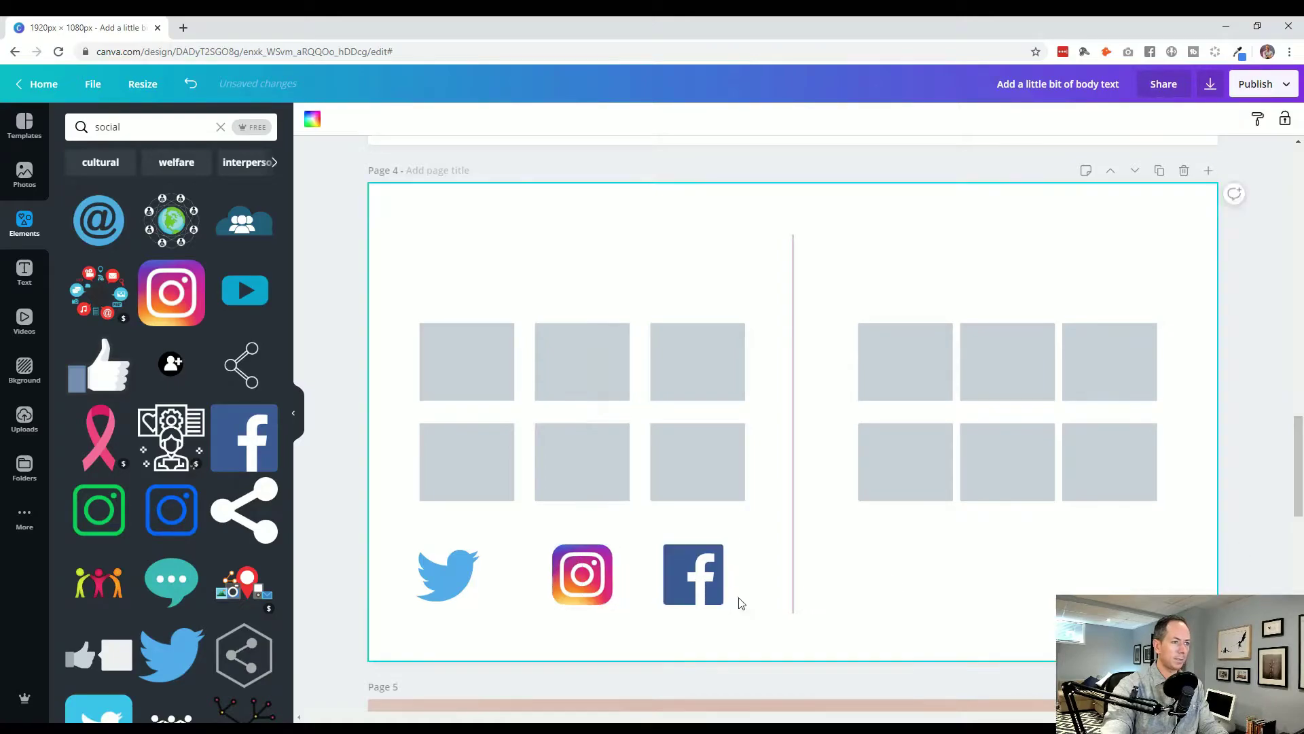
Duplicate the three social icons beneath the copied grid and bring the copies closer together.
left_click(700, 590)
left_click(584, 589, "shift")
left_click(450, 585, "shift")
left_click_drag(449, 586, 900, 586)
left_click(987, 621)
left_click_drag(1021, 592, 970, 591)
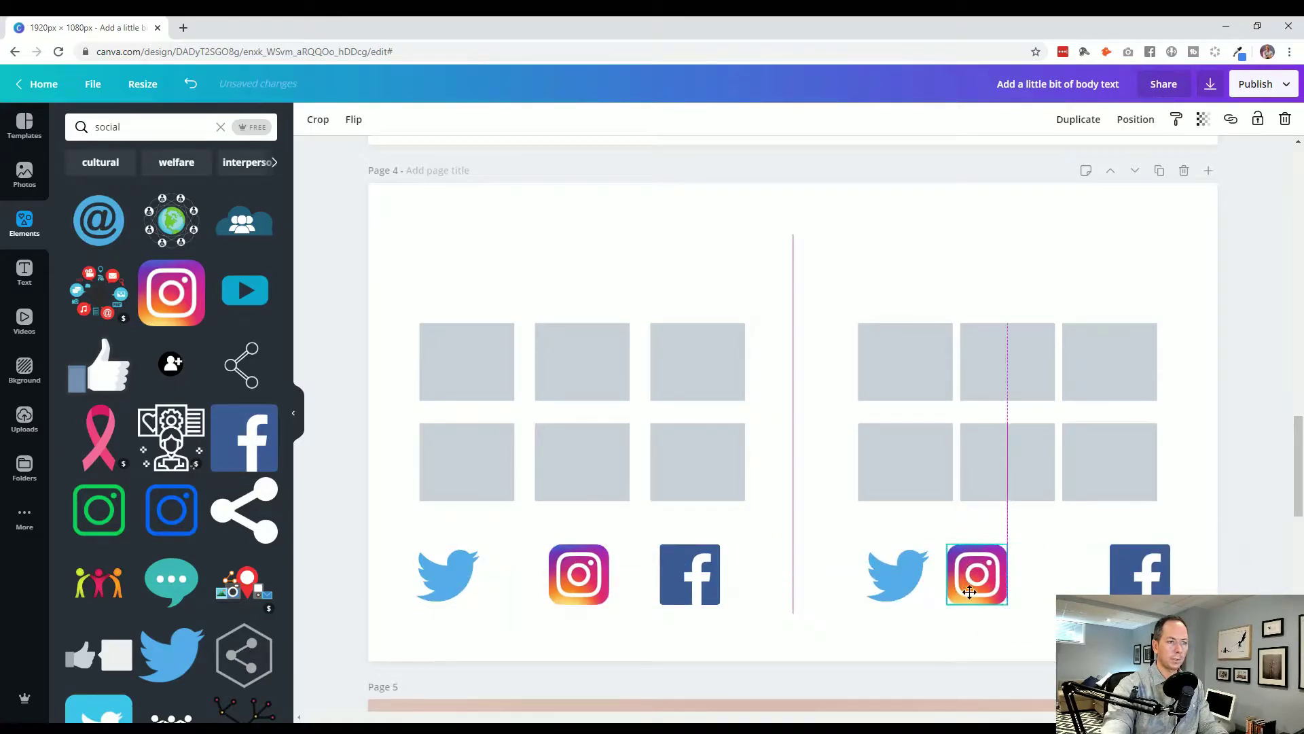
left_click_drag(1120, 588, 1062, 587)
left_click(1131, 586)
left_click(1142, 586)
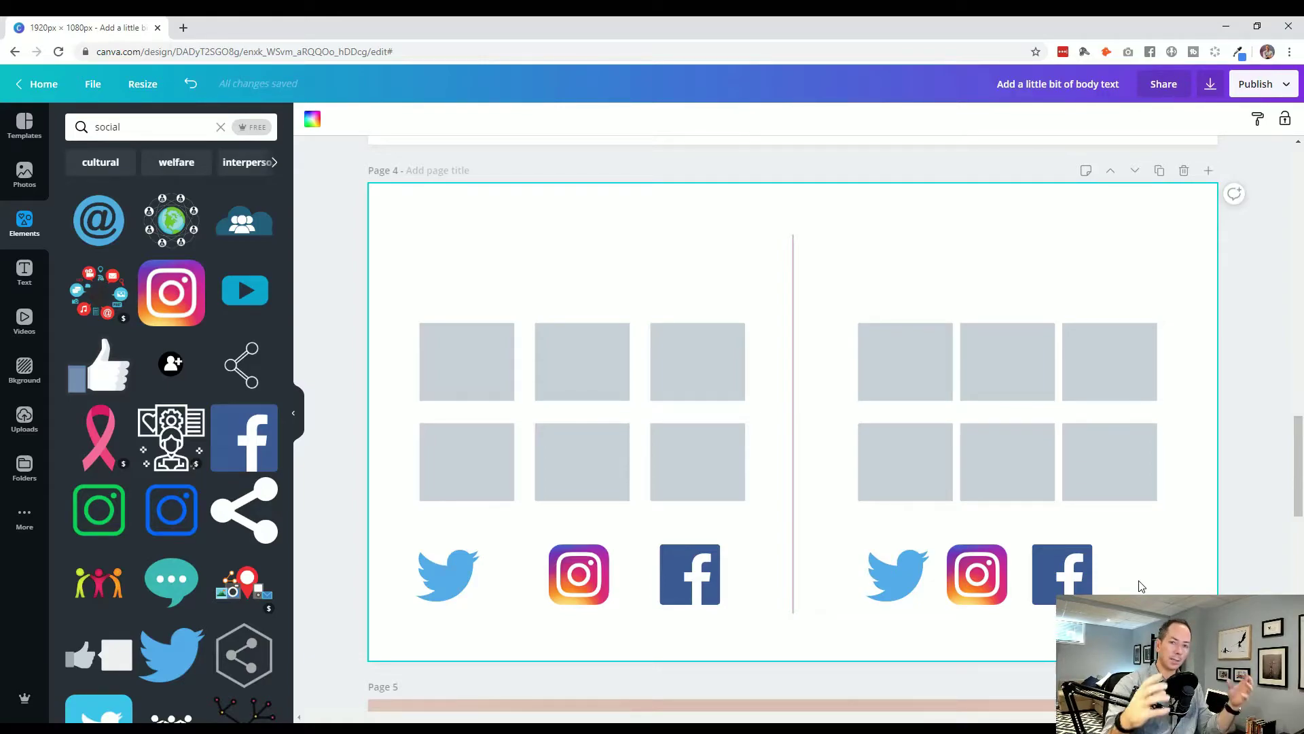
Delete all the social icons from both halves of page 4.
left_click_drag(1140, 583, 841, 587)
key("Delete")
left_click(686, 587)
key("Delete")
left_click(579, 586)
key("Delete")
left_click(454, 579)
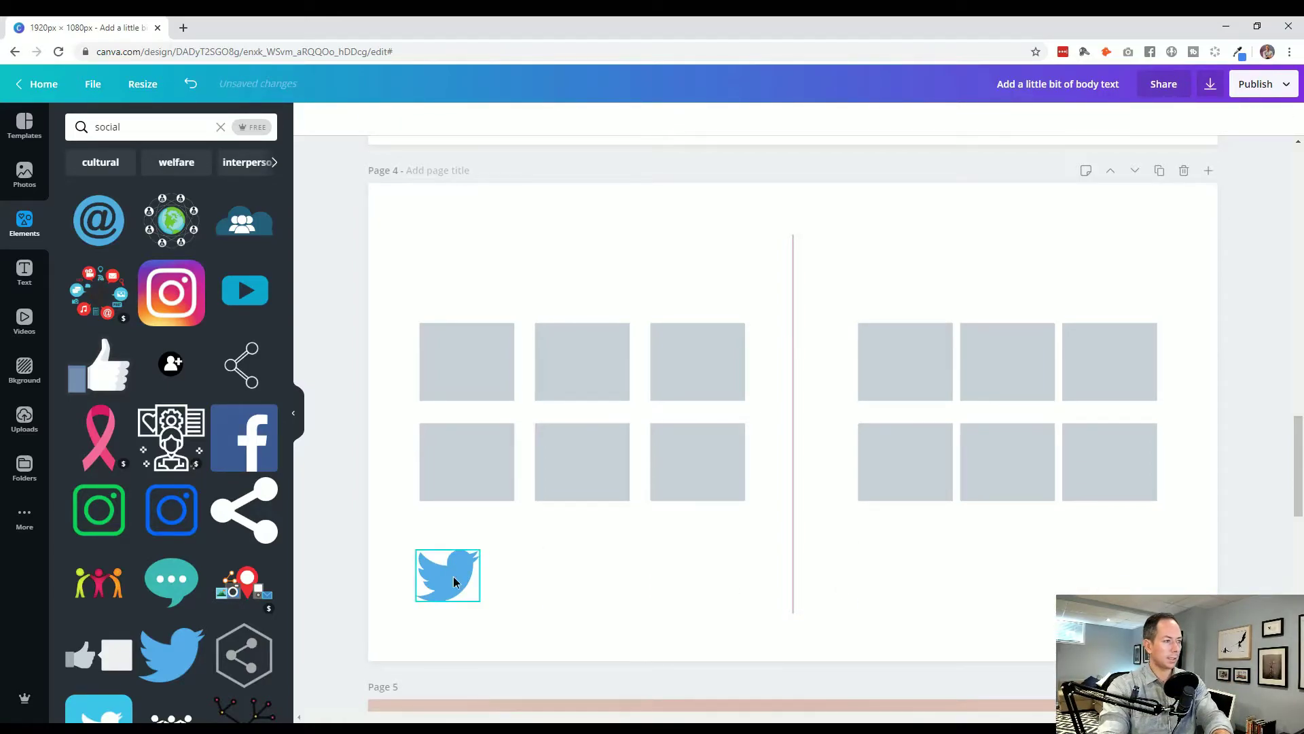
key("Delete")
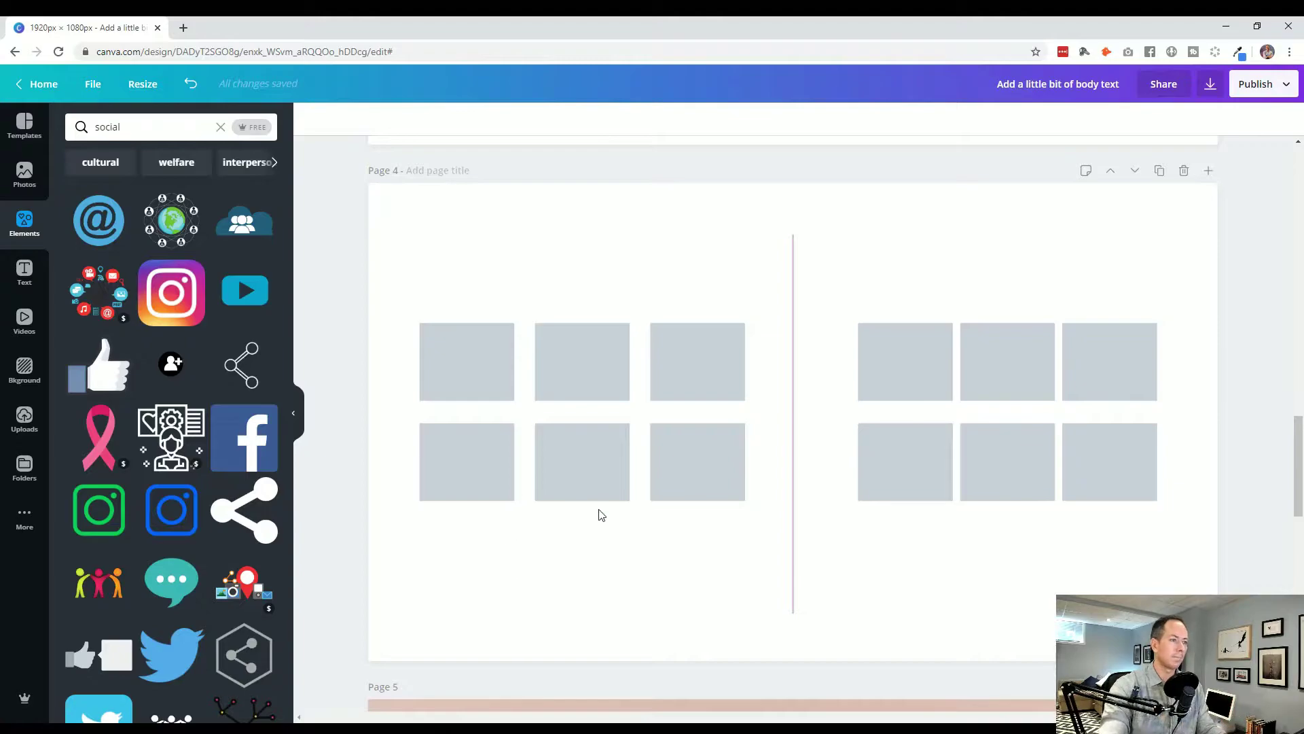
Duplicate the Ice Cream Party invitation on page 5.
scroll(602, 515, "down", 6)
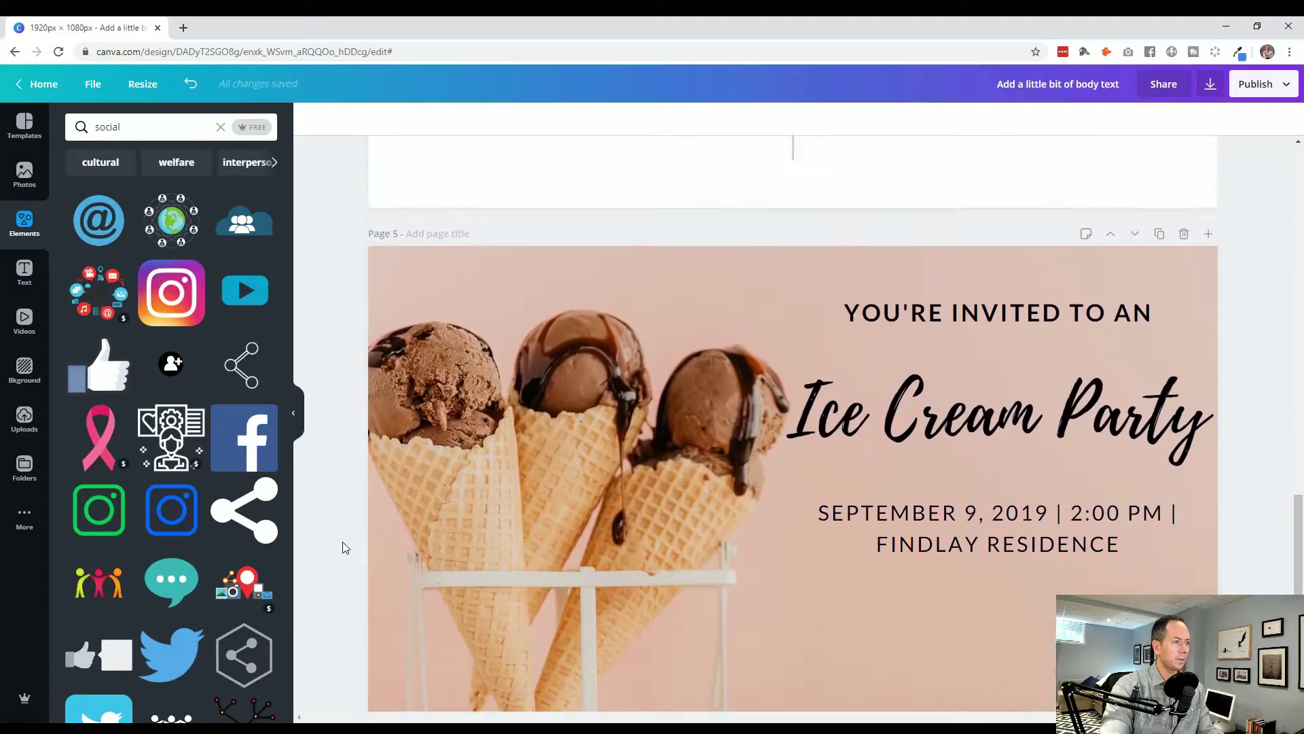
scroll(343, 547, "down", 1)
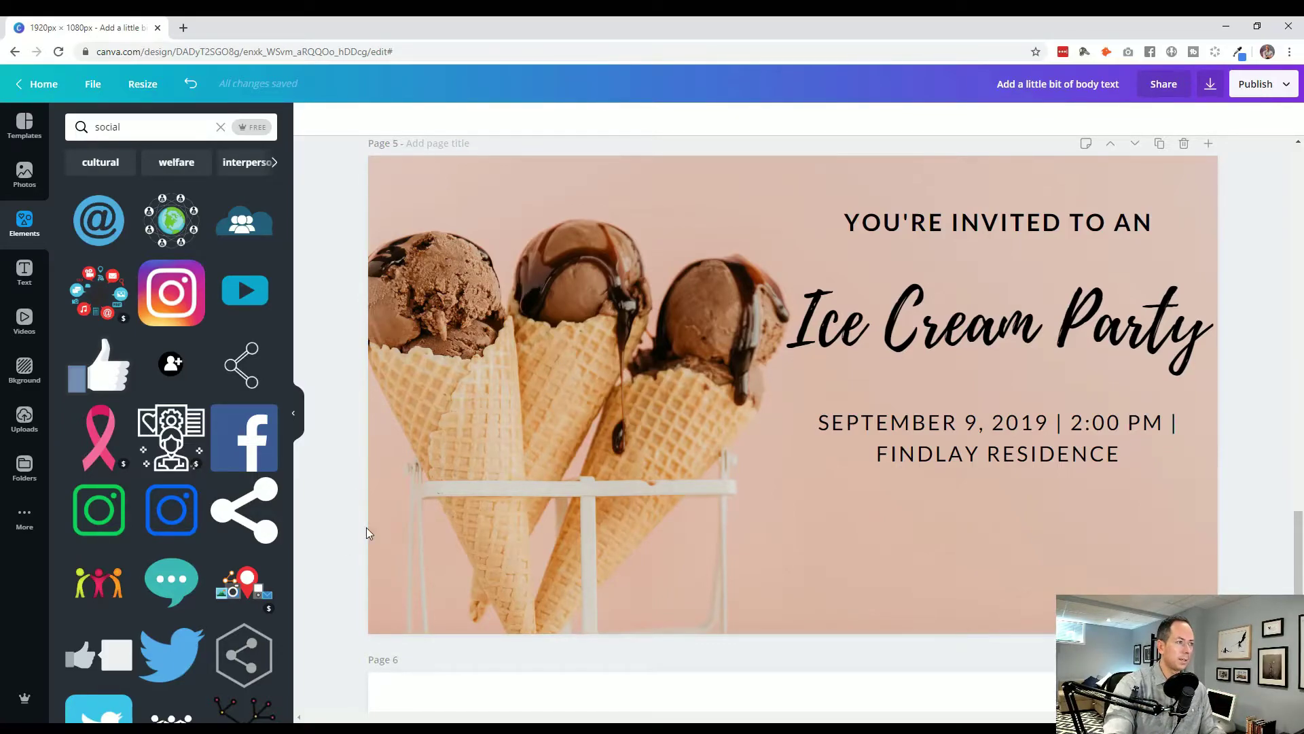
scroll(364, 552, "down", 1)
scroll(364, 551, "up", 1)
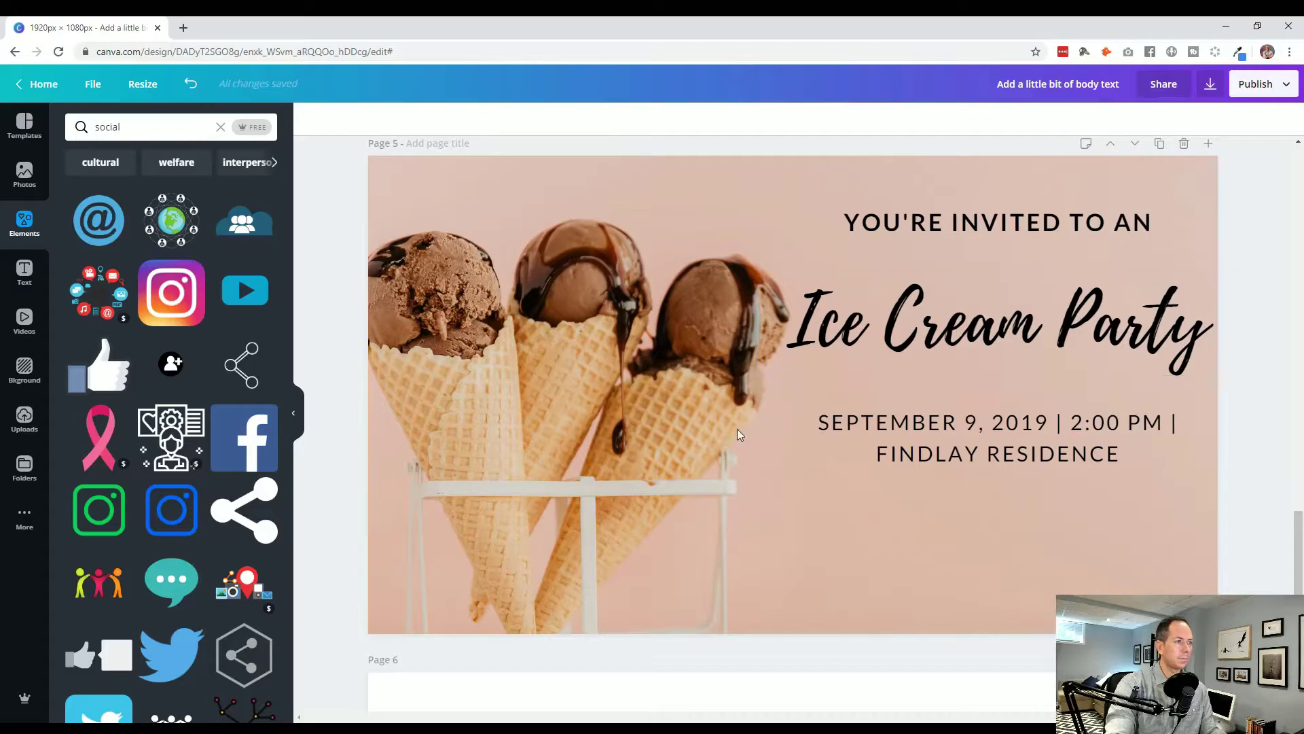
left_click(1159, 143)
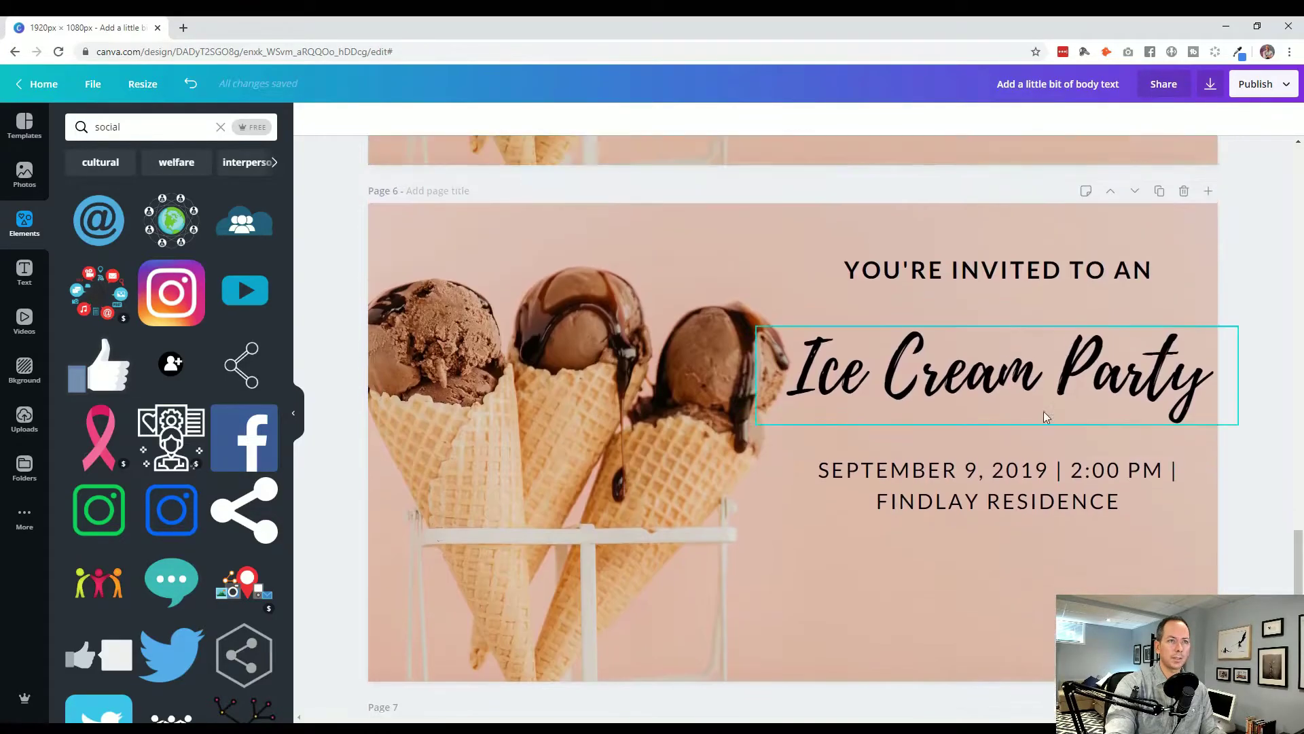
On the duplicated invitation, shrink the "Ice Cream Party" title to font size 88.7, clear of the cones and page edge.
scroll(926, 437, "down", 1)
scroll(1019, 306, "up", 1)
scroll(969, 331, "up", 1)
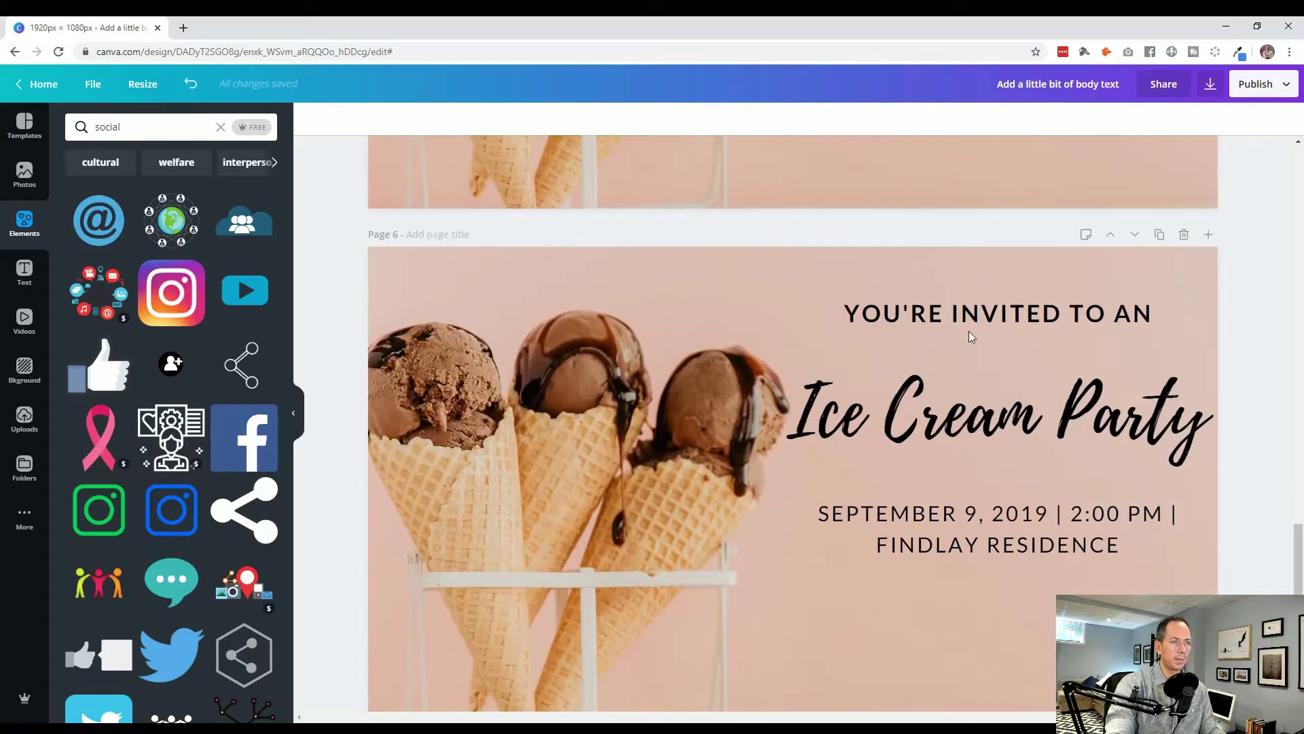
scroll(712, 500, "down", 1)
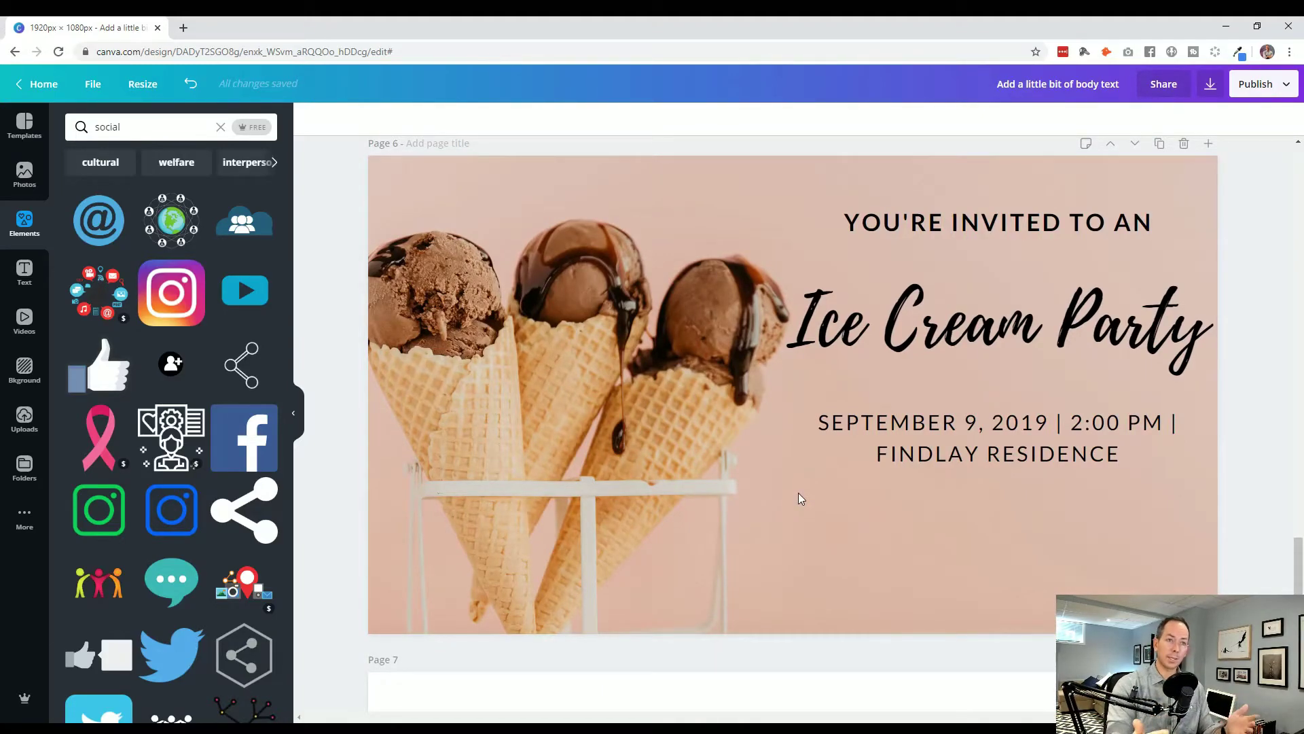
left_click(845, 359)
left_click(1255, 438)
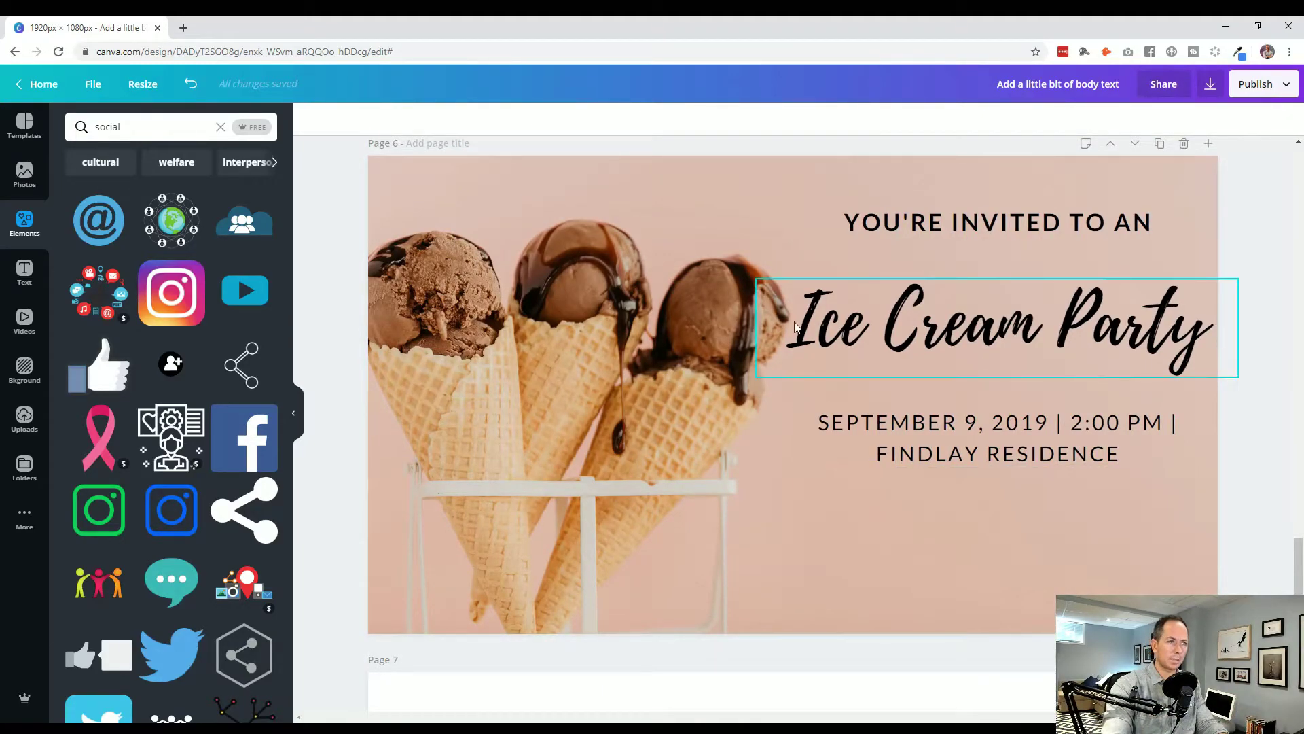
left_click(1215, 323)
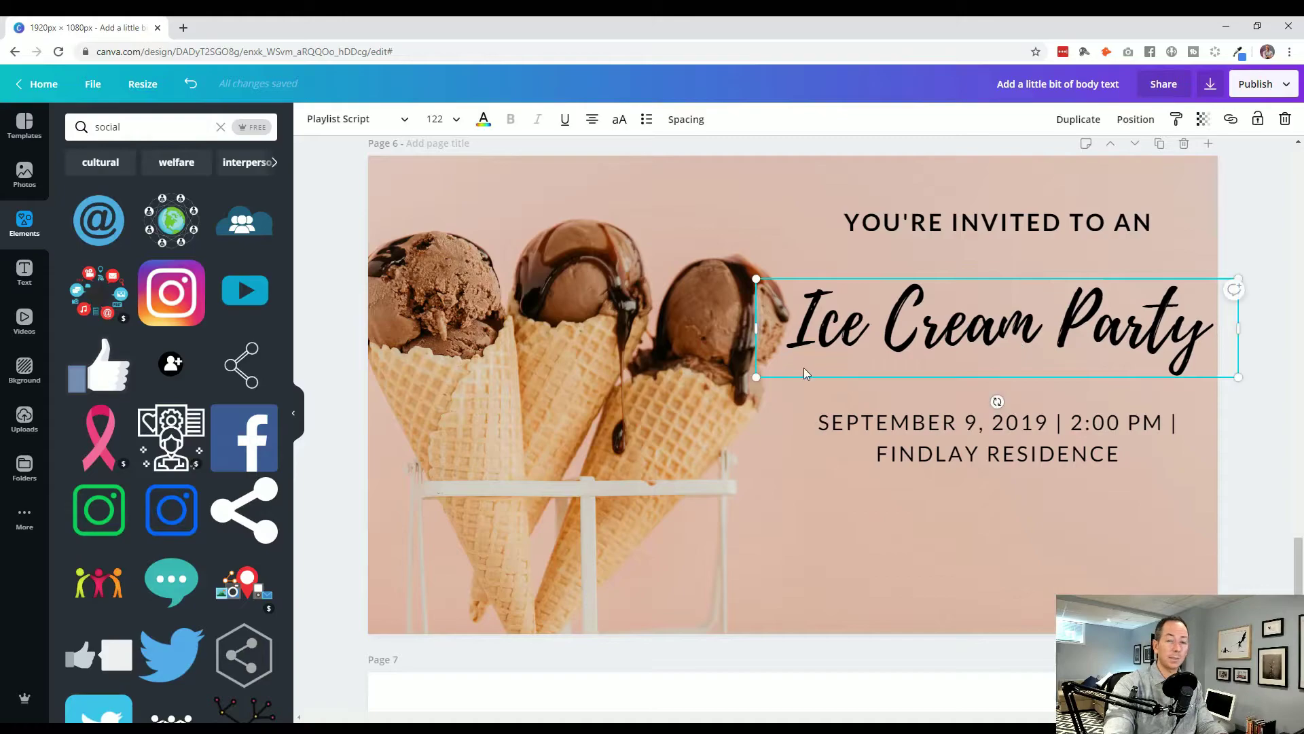
left_click_drag(754, 377, 824, 365)
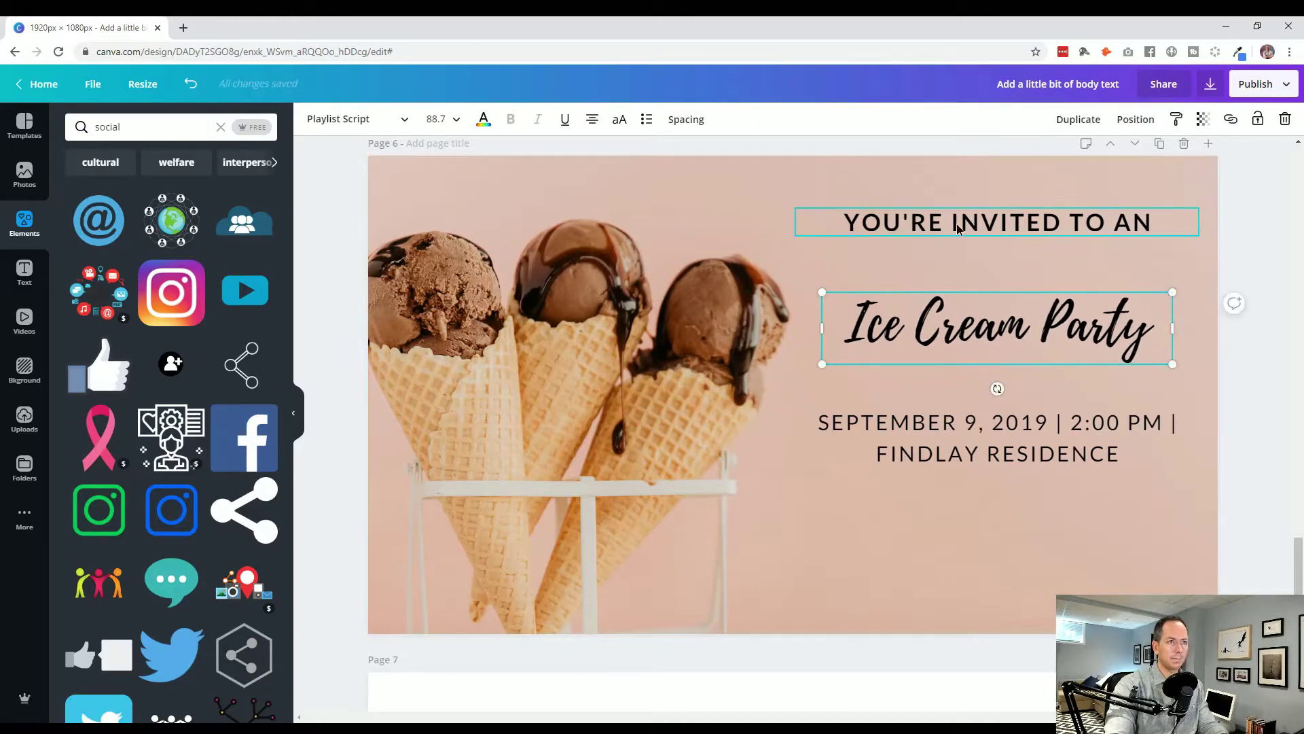
Move the "You're invited to an" line down close above the title and set its font size to 26.
left_click_drag(992, 225, 993, 274)
left_click(436, 119)
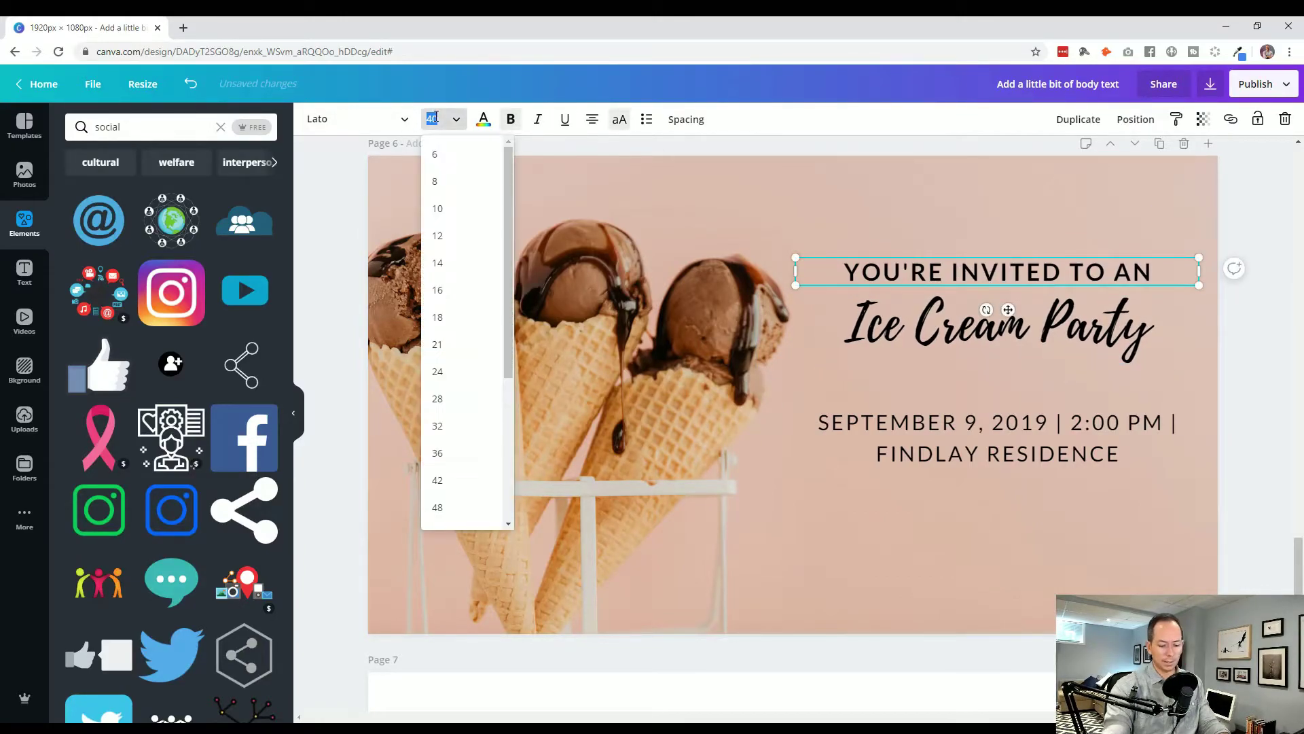
type("30")
key("Return")
left_click(438, 121)
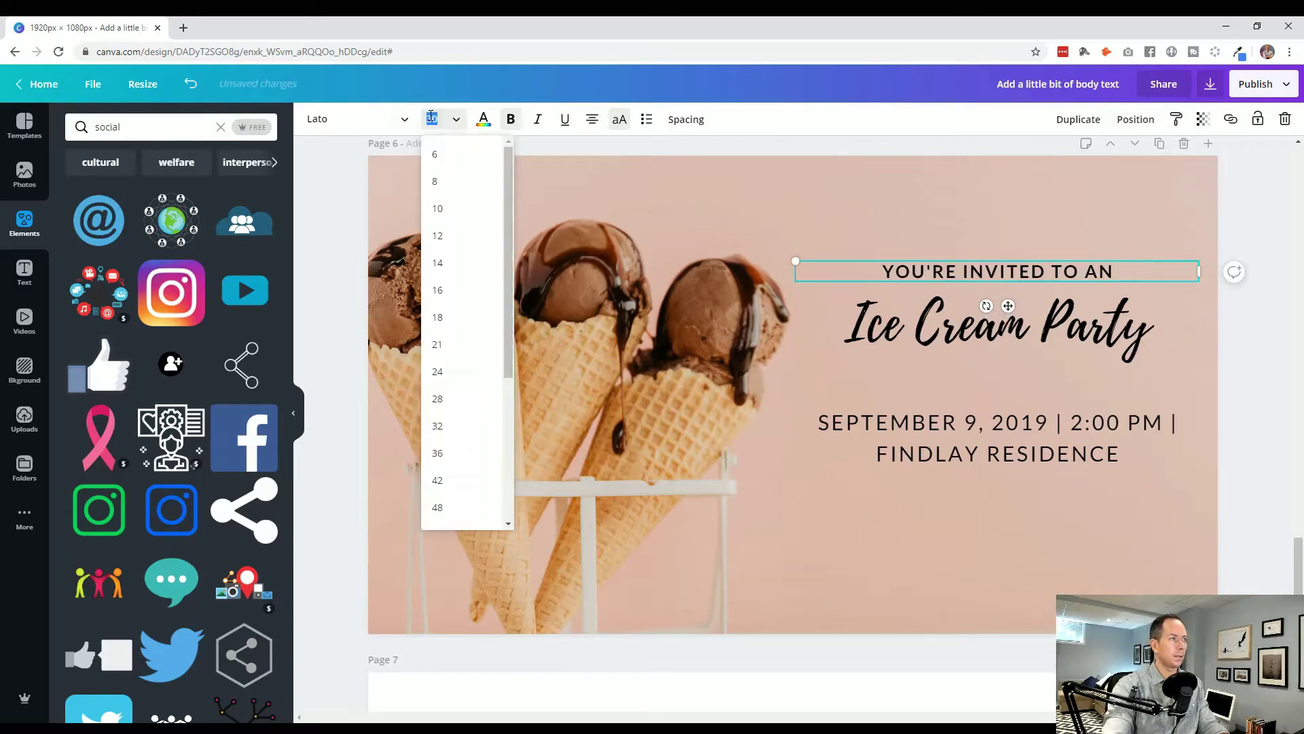
type("26")
key("Return")
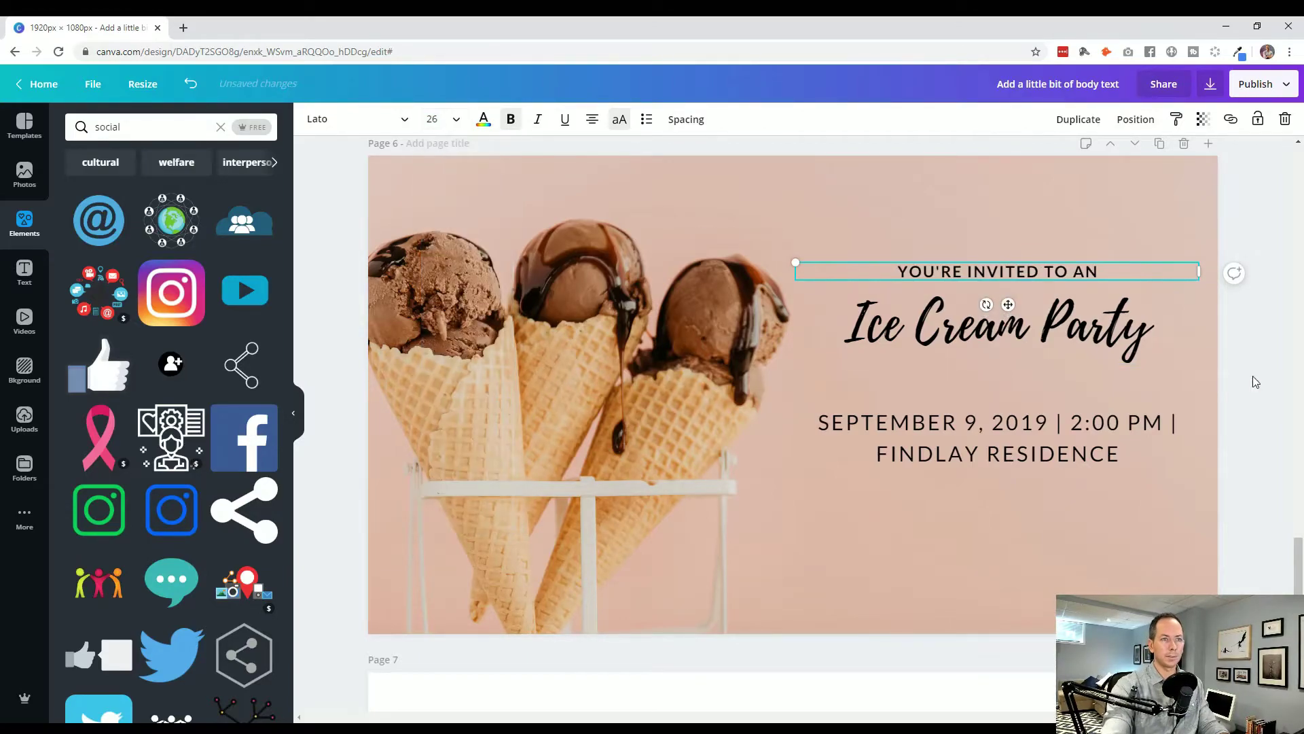
Nudge the "You're invited to an" line down toward the title and bring the date line up beneath the title at font size 20.
left_click(1254, 381)
left_click_drag(1051, 265, 1051, 273)
left_click(1183, 450)
left_click_drag(1184, 452, 1114, 406)
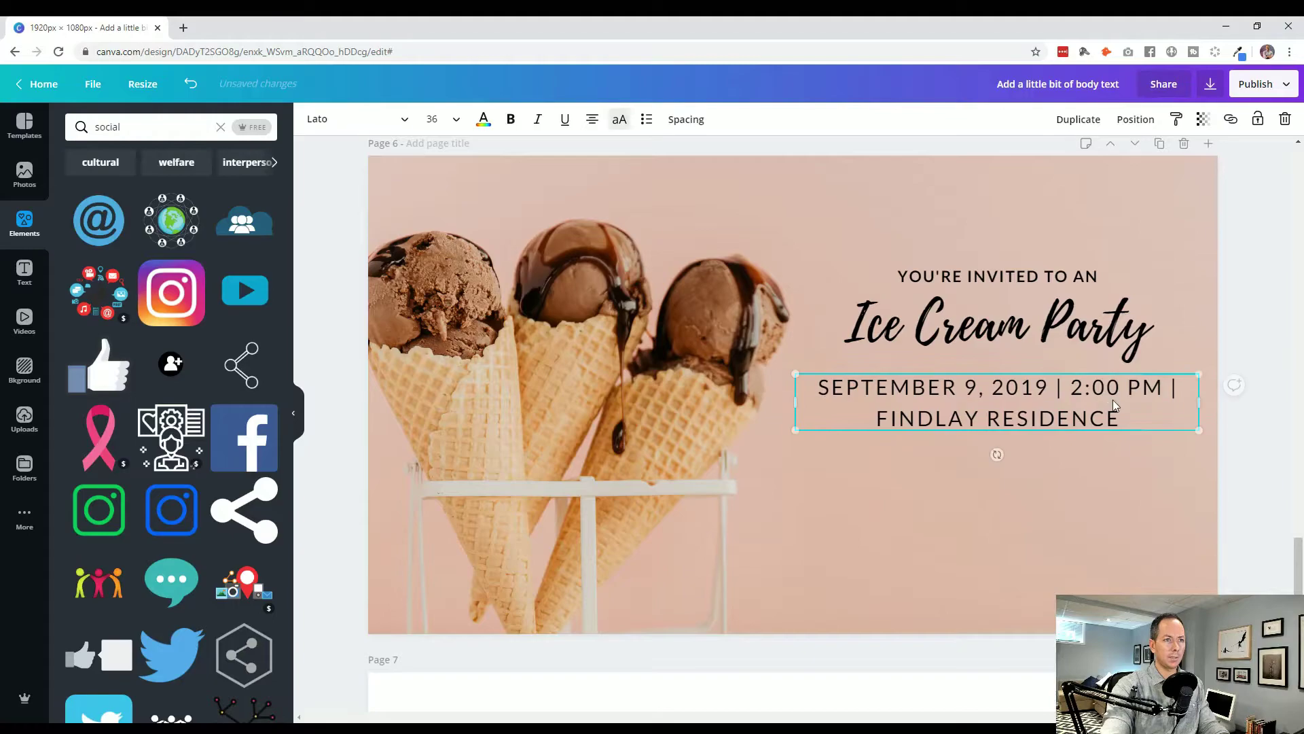
left_click(440, 120)
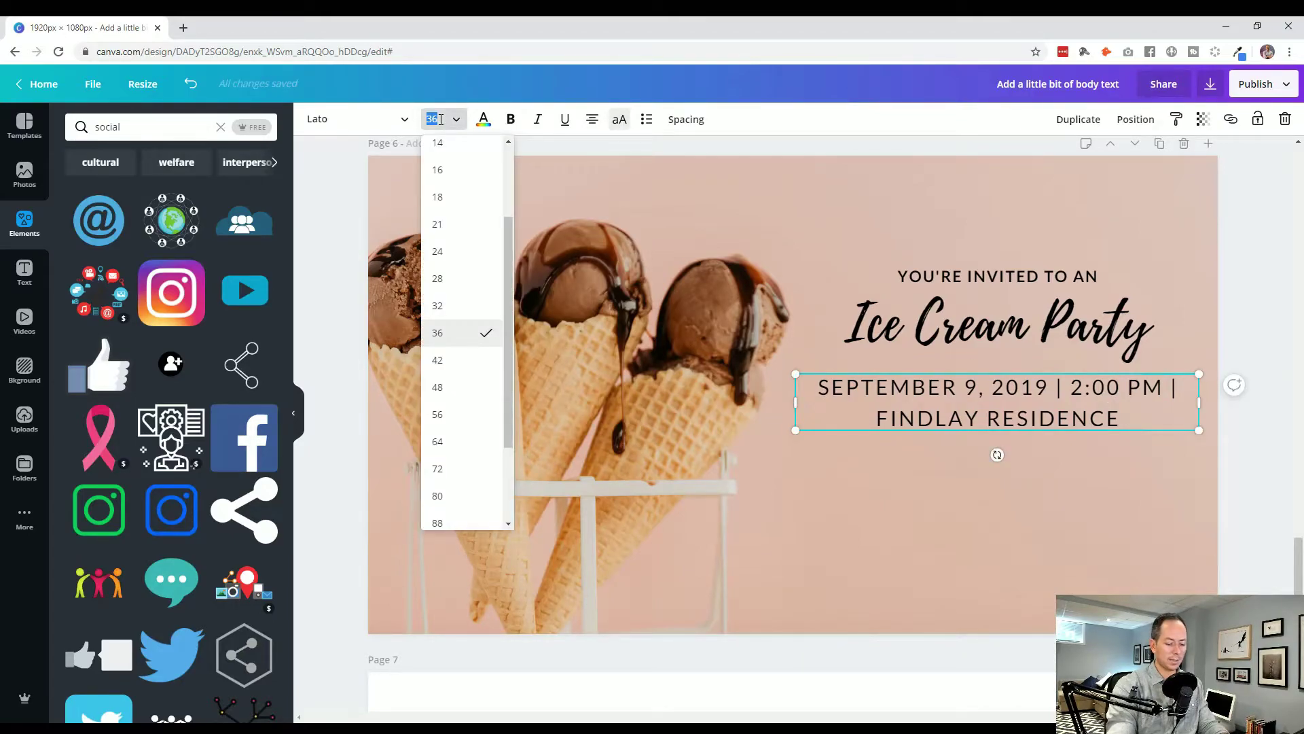
type("26")
key("Return")
key("Escape")
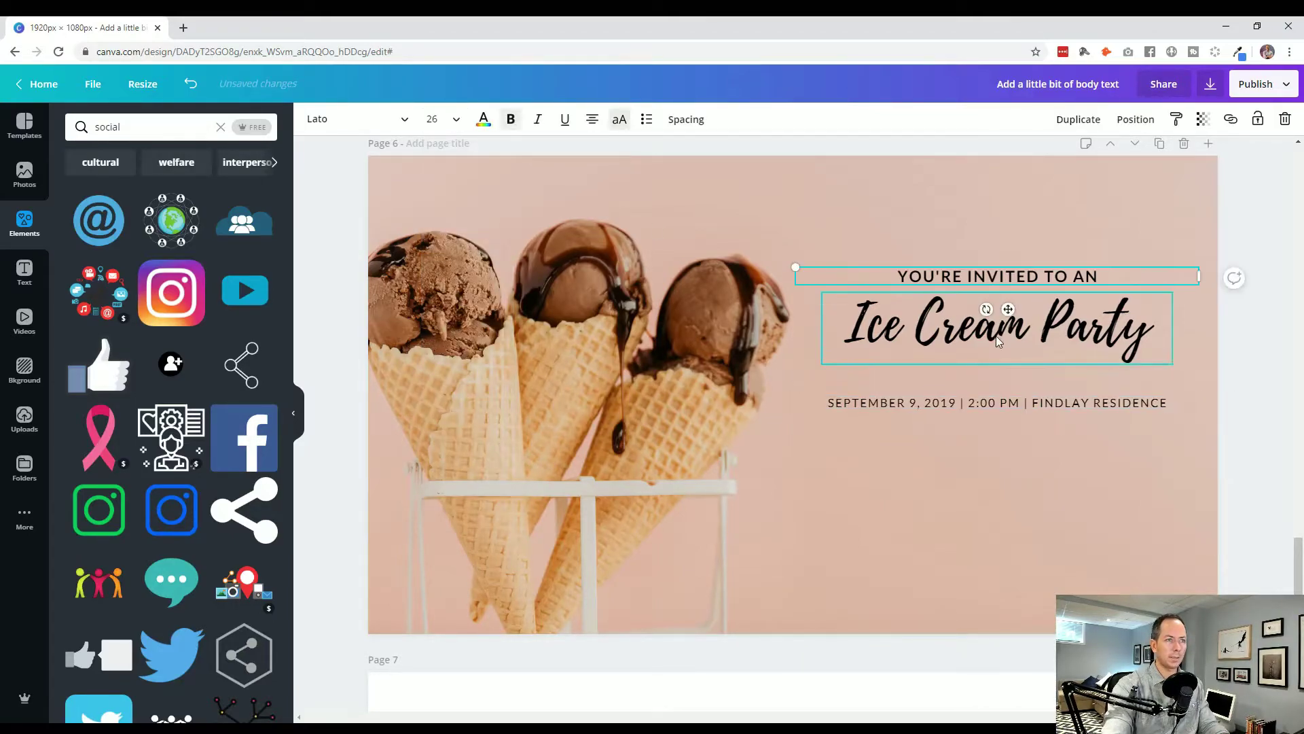
Try the "You're invited to an" line at font size 40.
left_click(1014, 276)
left_click(435, 120)
type("40")
key("Return")
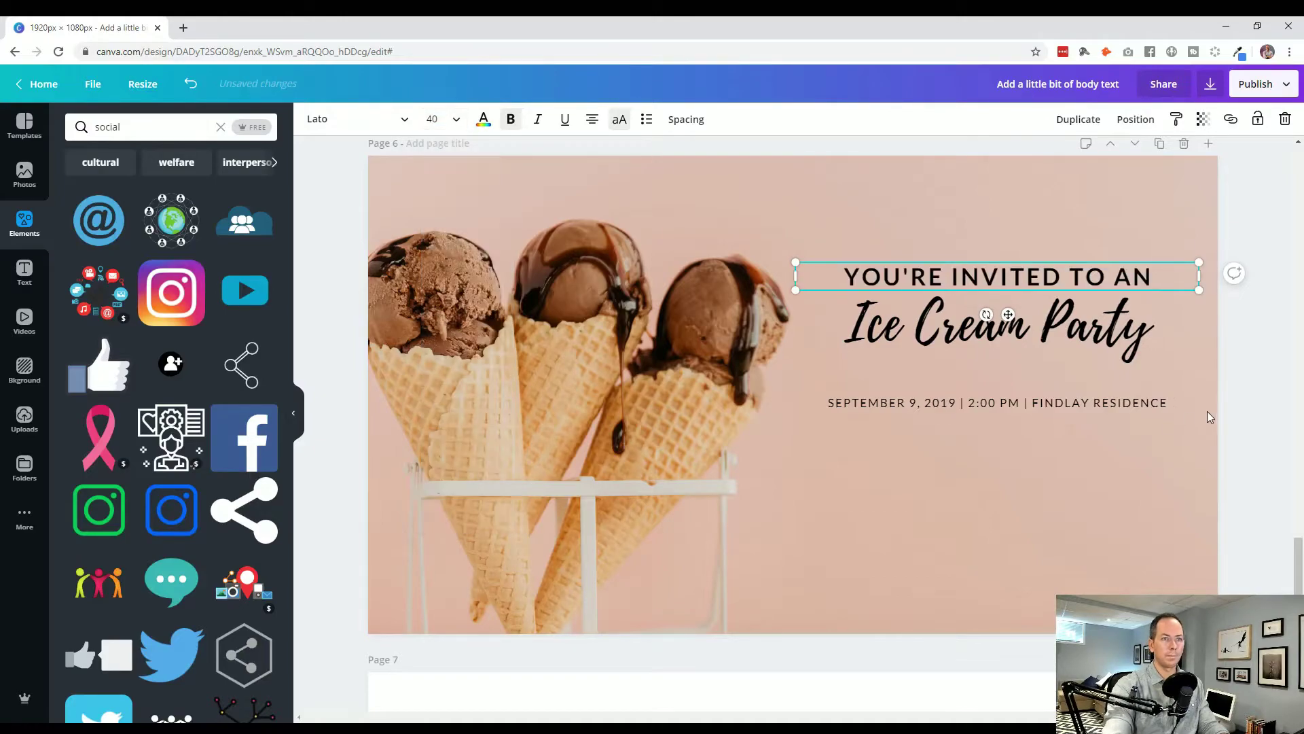
key("Escape")
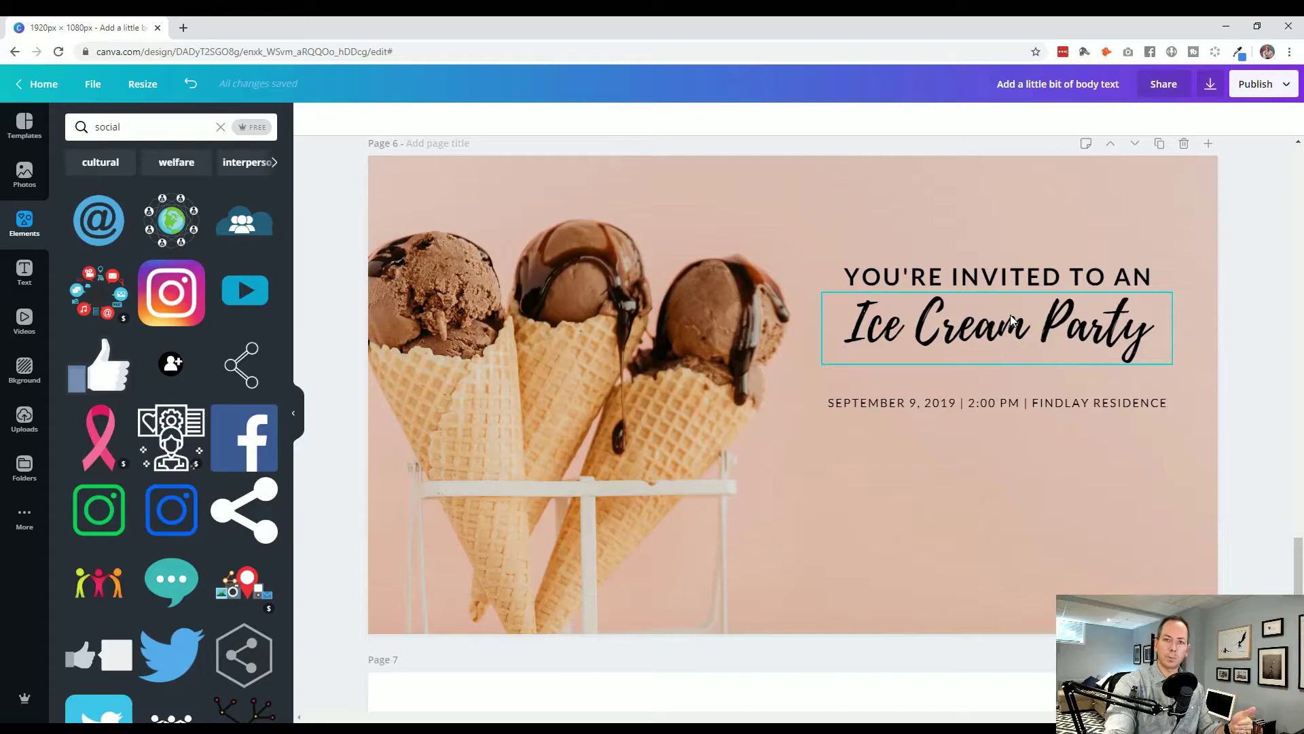
Try other font sizes on the "You're invited to an" line and set it back to 26.
left_click(1006, 277)
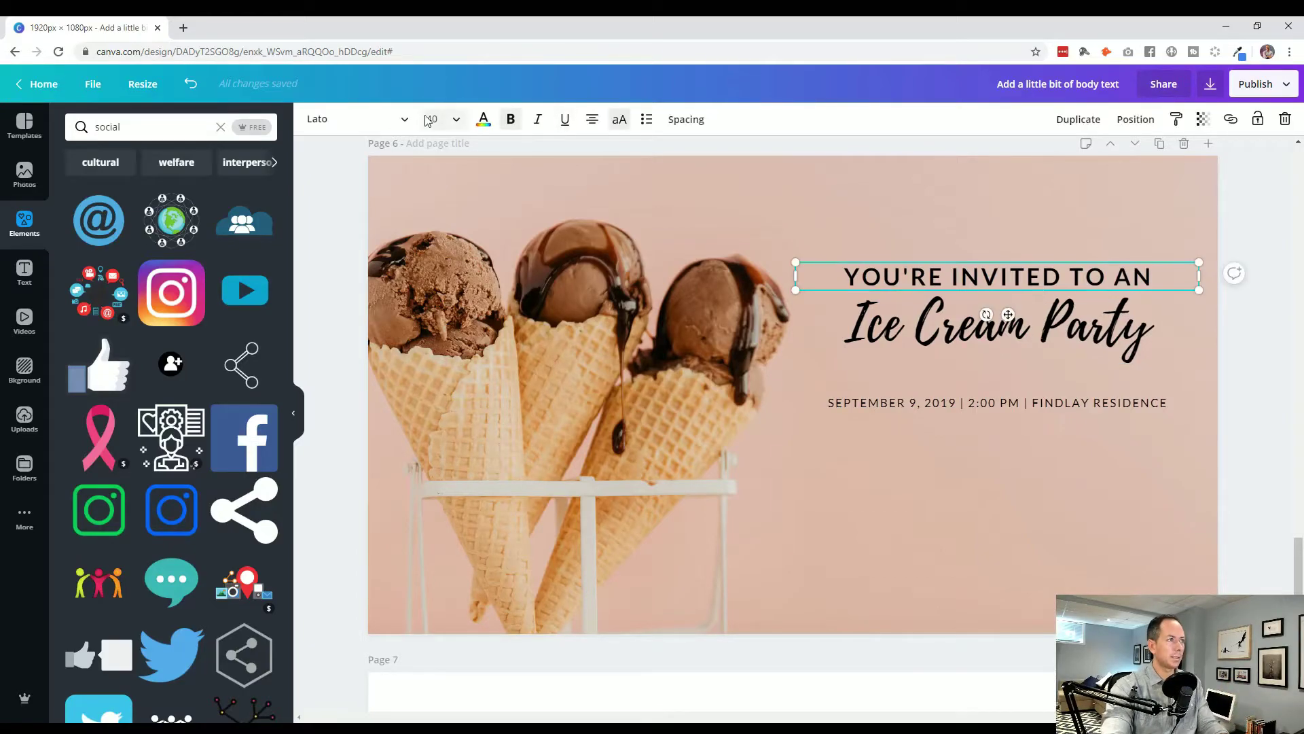
left_click(427, 120)
type("30")
key("Return")
left_click(437, 120)
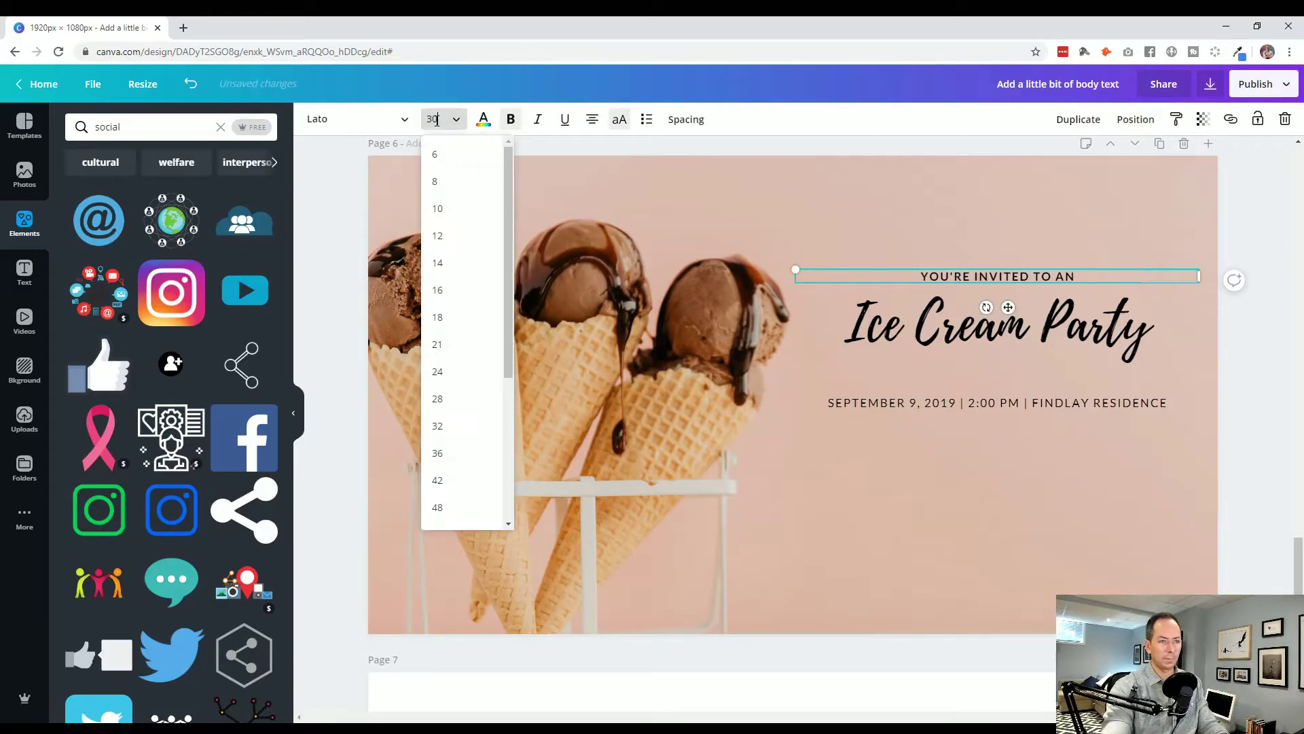
type("45")
key("Return")
left_click(436, 120)
type("39")
key("Return")
left_click(834, 250)
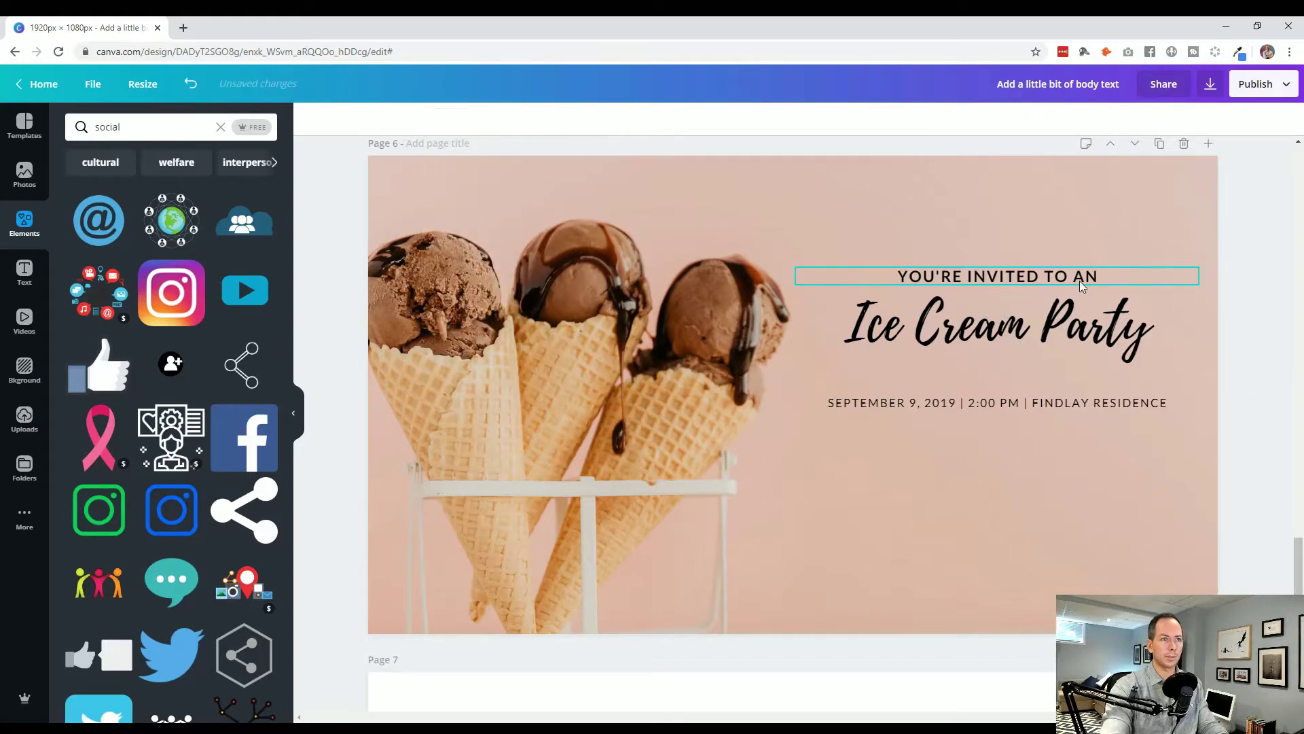
Move the date line up so it sits close under the "Ice Cream Party" title.
left_click(1082, 286)
left_click(1085, 406)
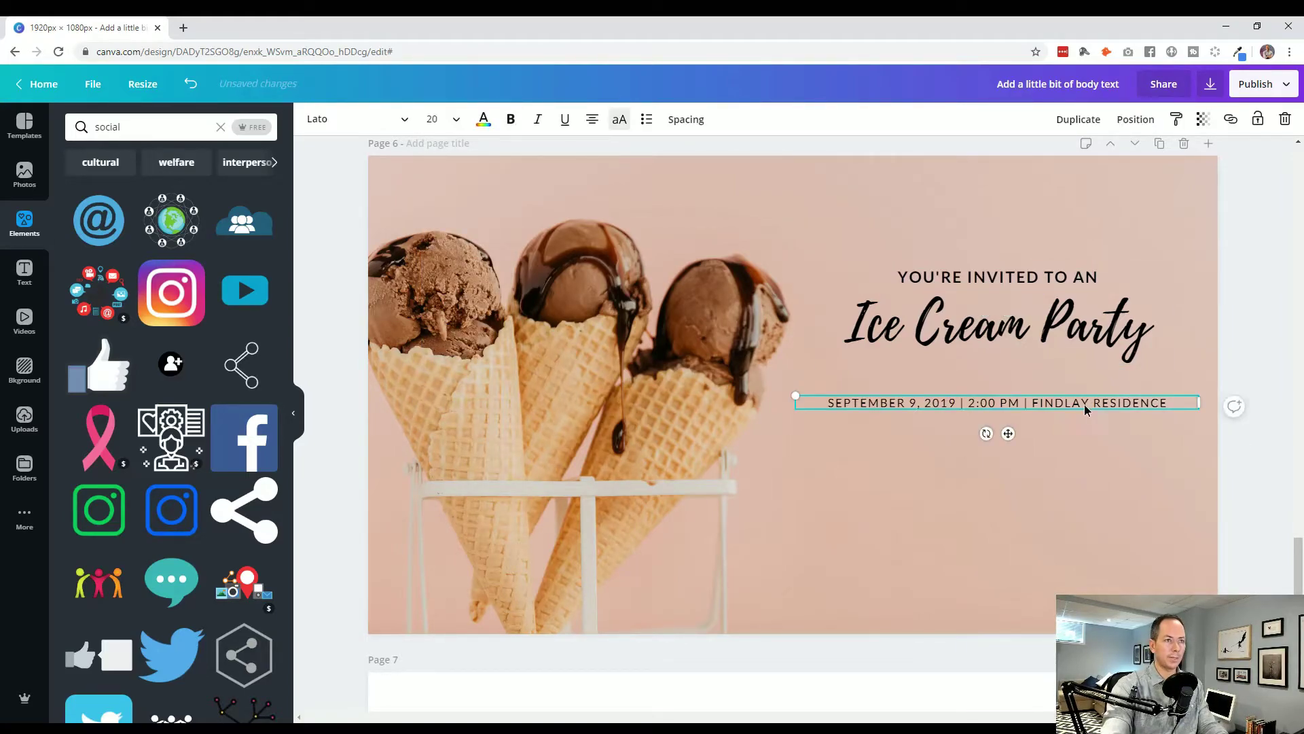
left_click_drag(1086, 408, 1100, 373)
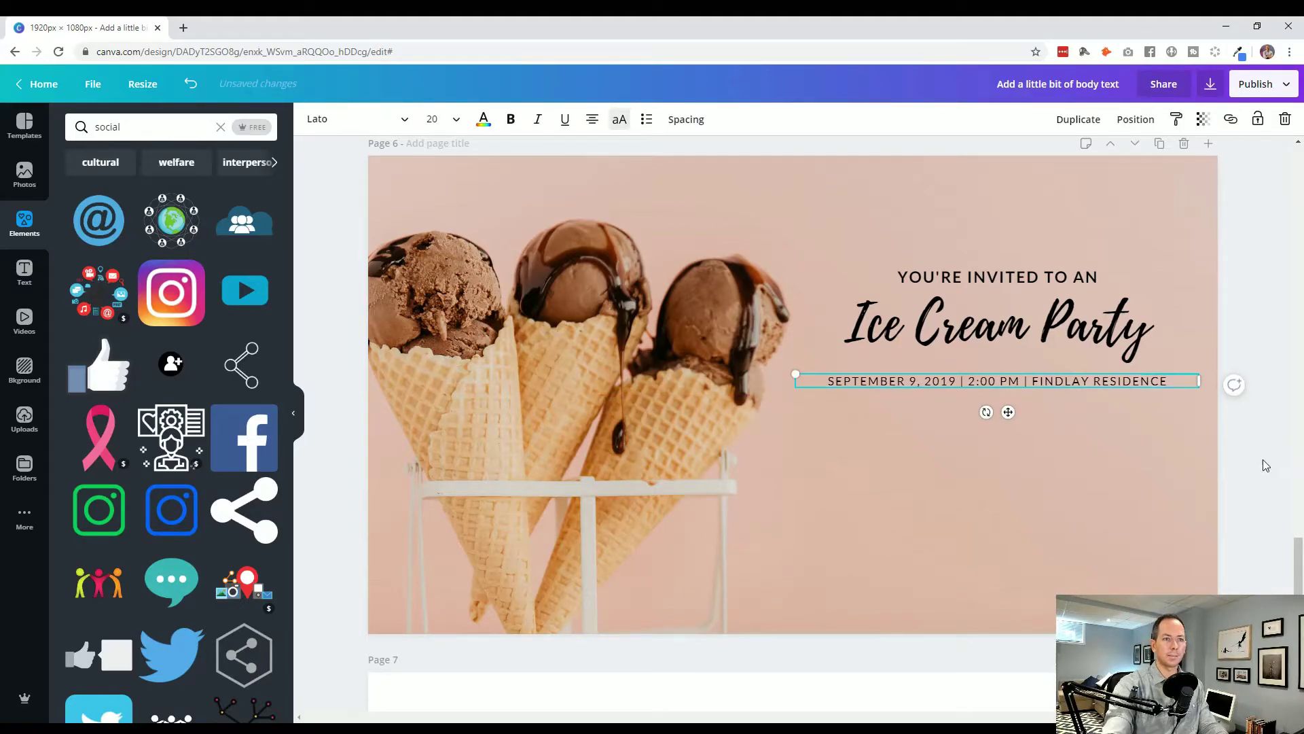
Shift the three invitation text lines slightly down together as one block beside the cones.
left_click_drag(1258, 468, 796, 256)
left_click_drag(1002, 336, 998, 348)
left_click(1242, 494)
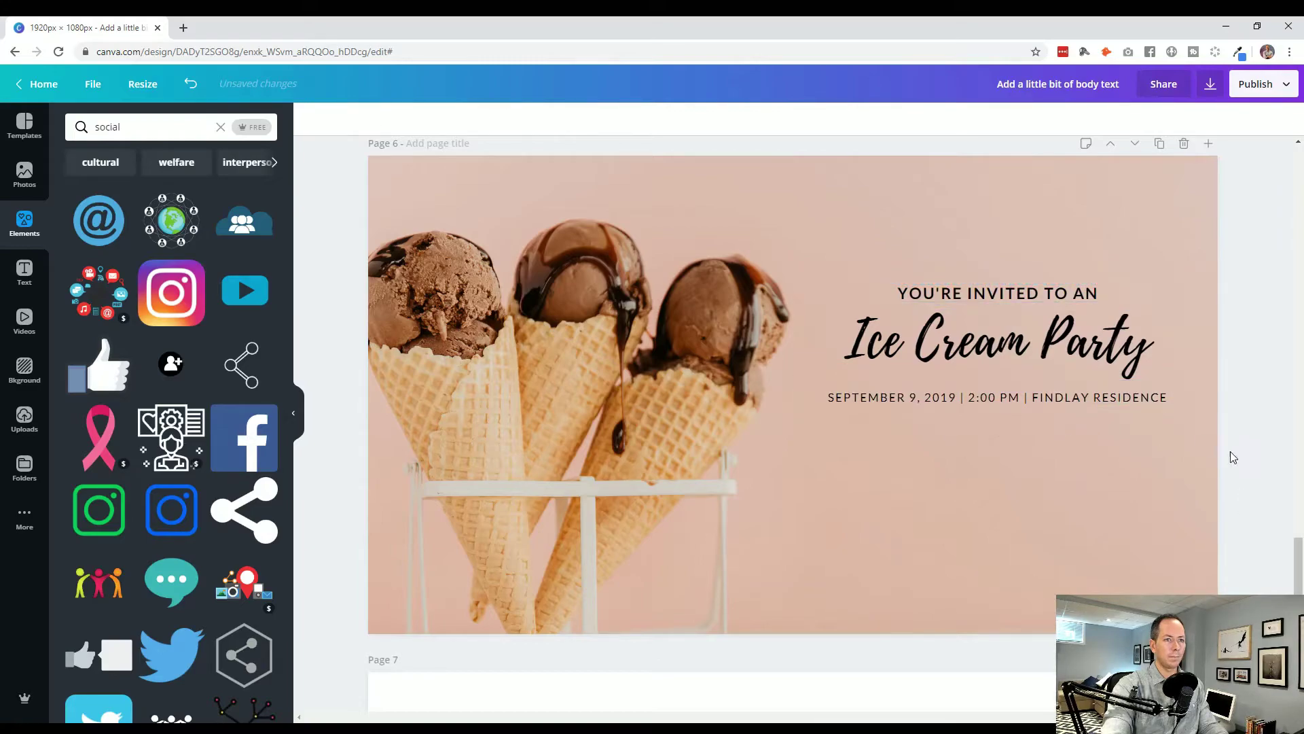
left_click_drag(1230, 454, 808, 269)
left_click_drag(999, 343, 998, 336)
left_click(1257, 511)
Enlarge the "Ice Cream Party" title slightly and adjust the date line to sit close beneath it.
left_click_drag(1119, 394, 1119, 408)
left_click(1110, 335)
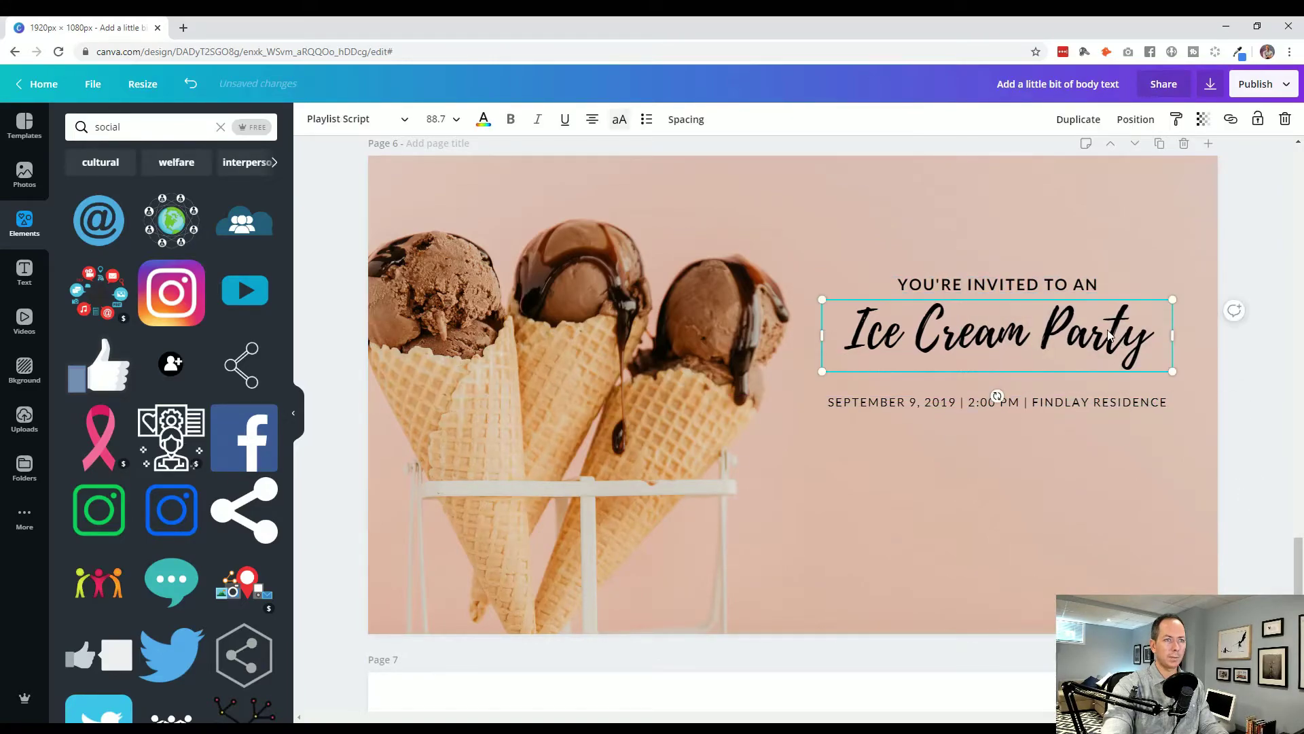
left_click_drag(821, 371, 814, 377)
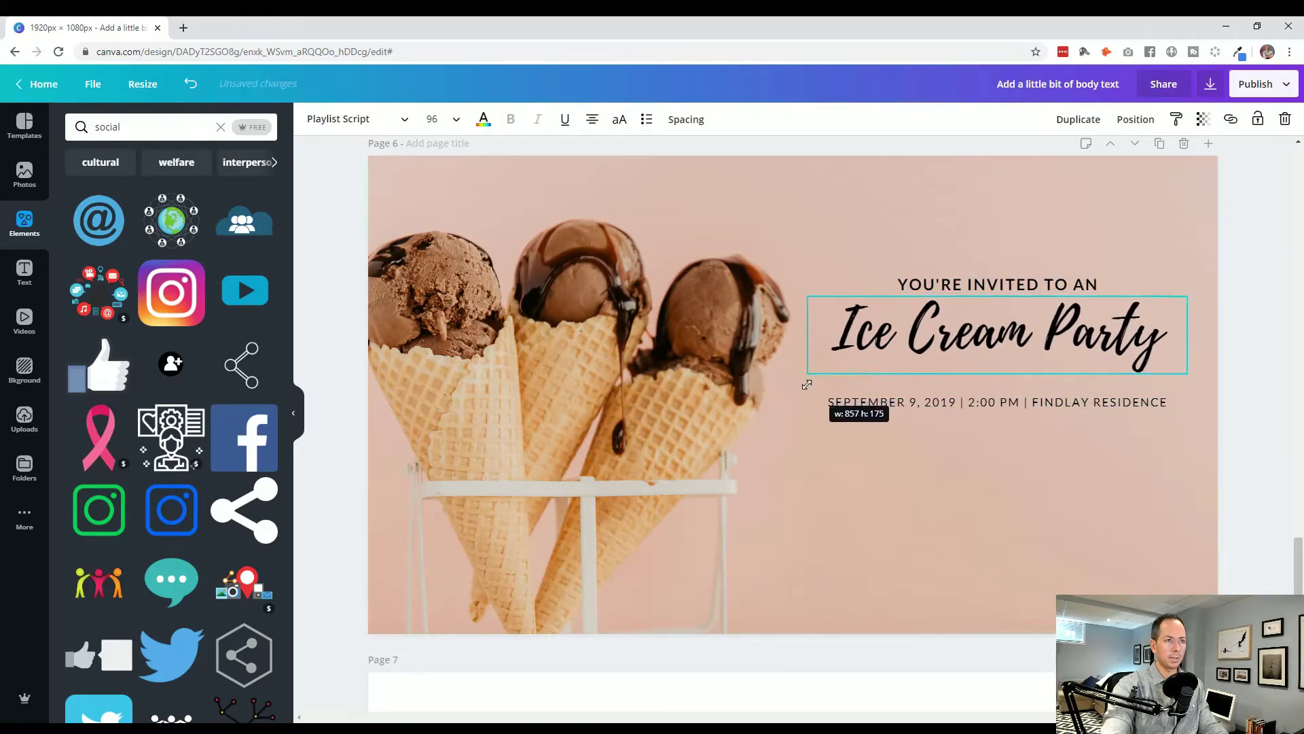
left_click_drag(806, 384, 802, 388)
left_click(1250, 401)
left_click_drag(1082, 356, 1064, 389)
left_click(1233, 398)
Compare the respaced invitation with the original on page 5, and examine the gaps between the elements on page 7.
scroll(1240, 517, "up", 5)
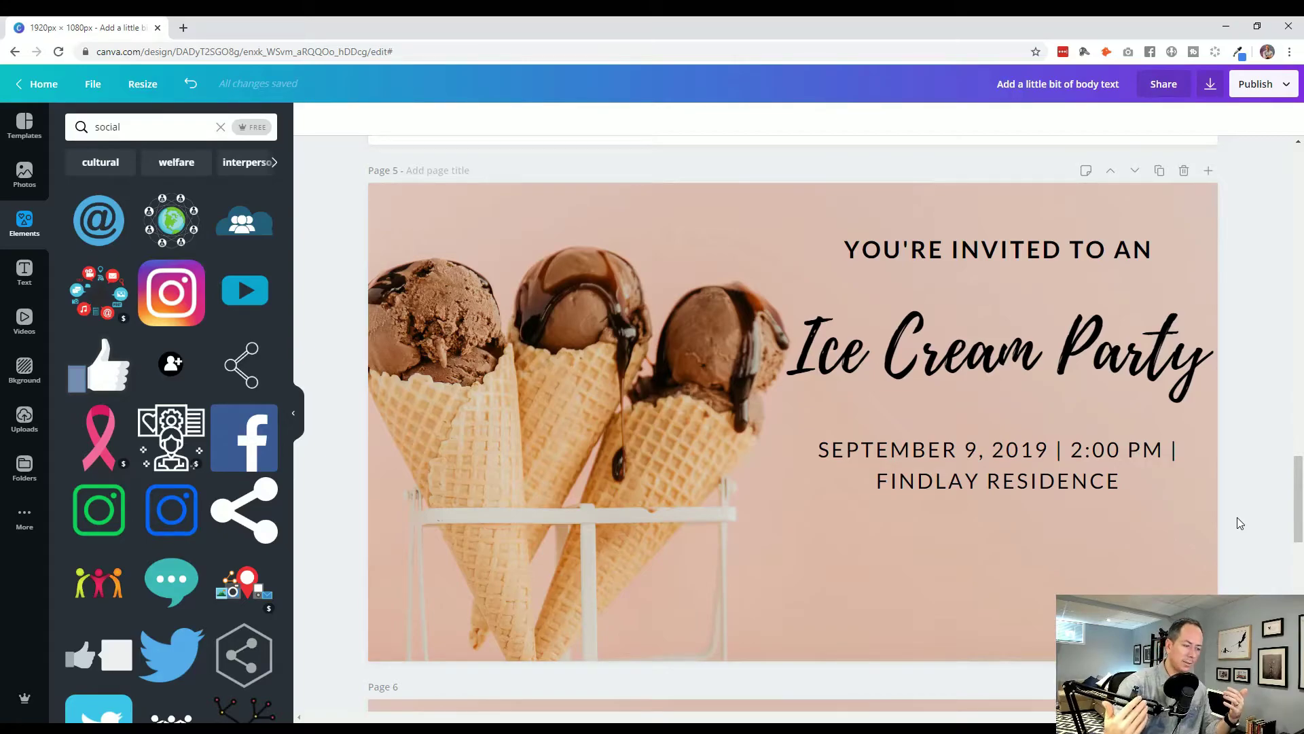
scroll(1227, 464, "down", 5)
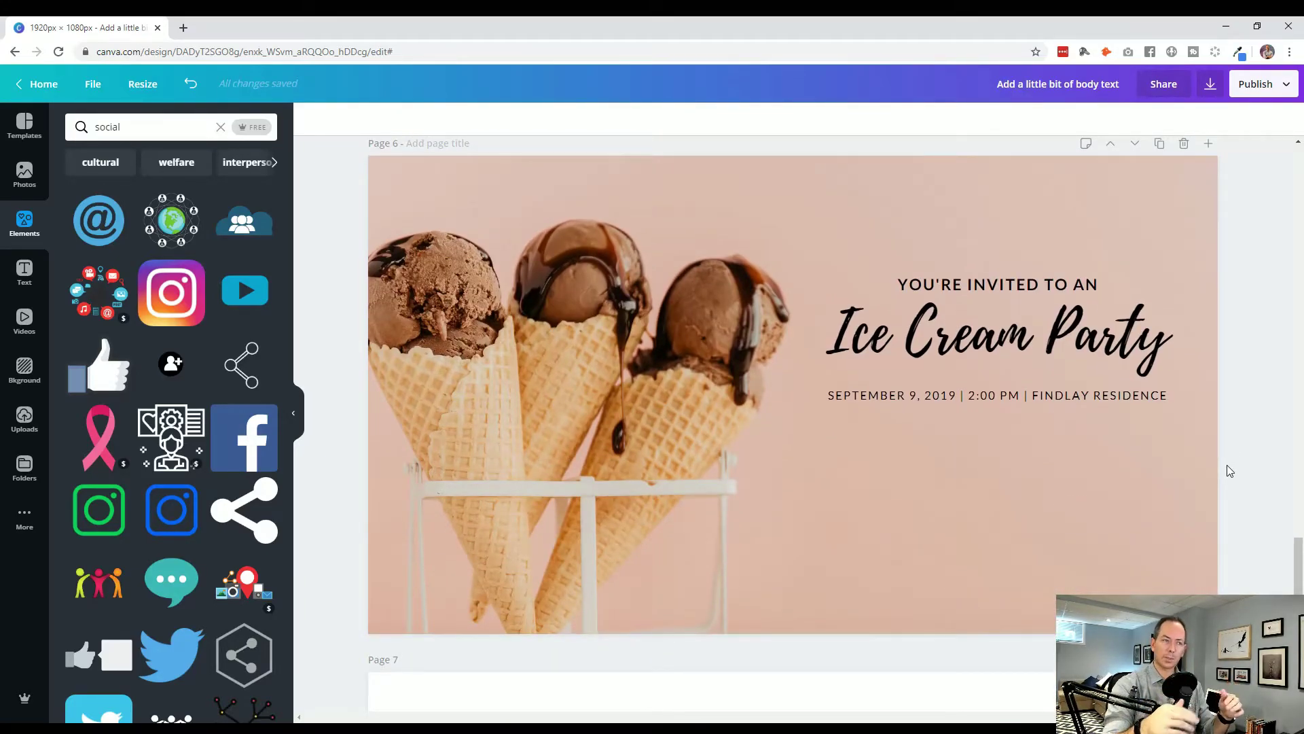
scroll(1229, 470, "down", 5)
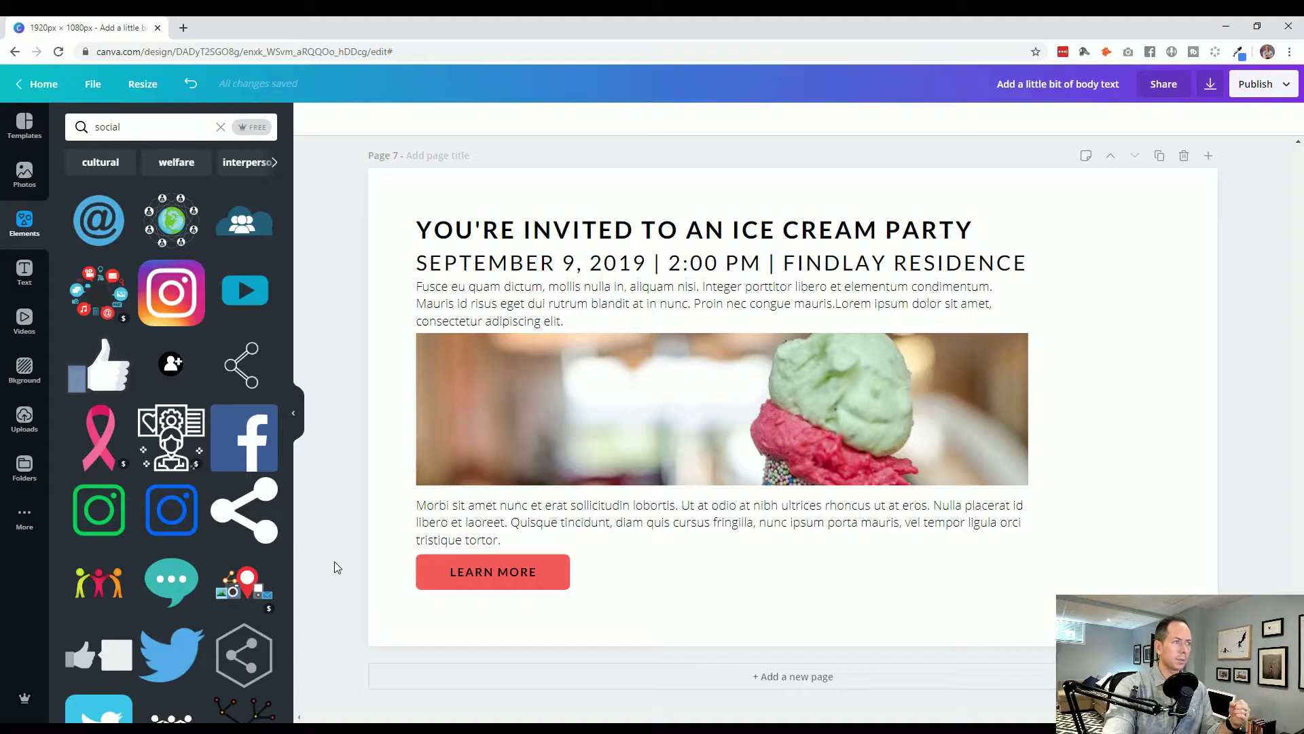
left_click(484, 303)
left_click(373, 309)
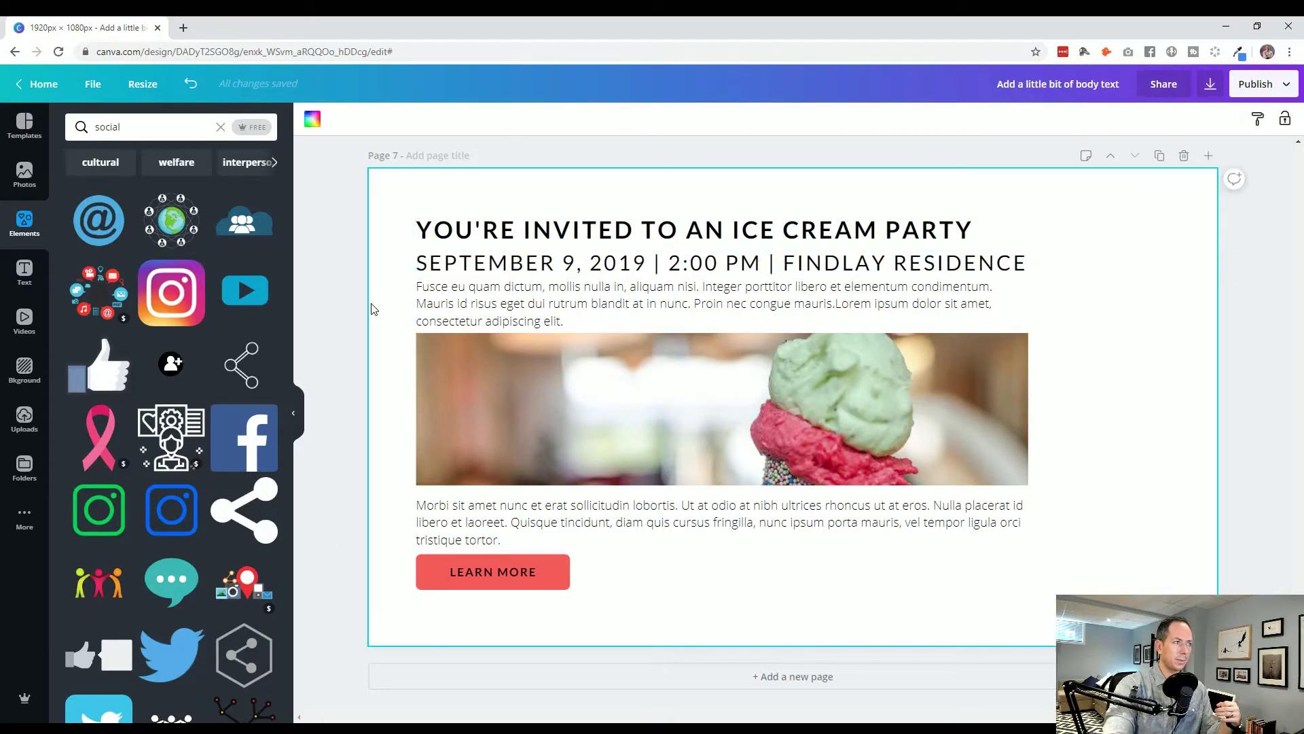
left_click(454, 432)
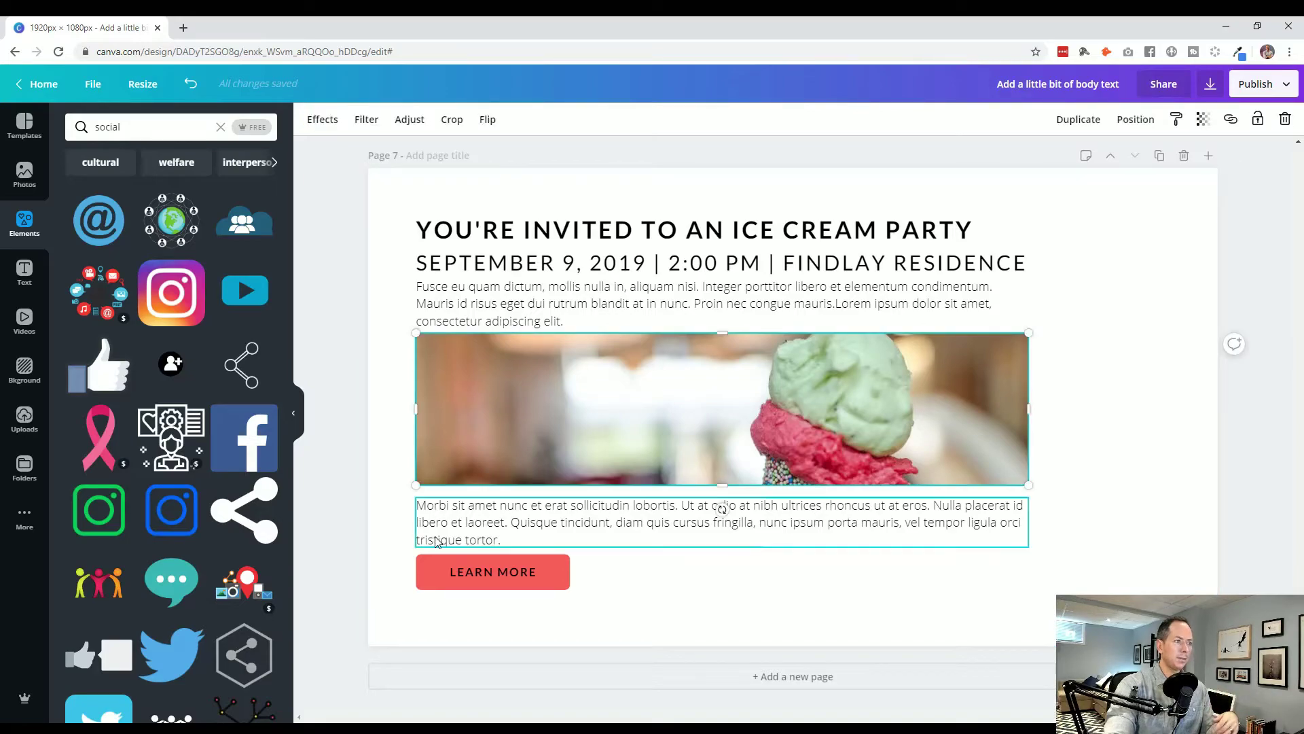
left_click(357, 604)
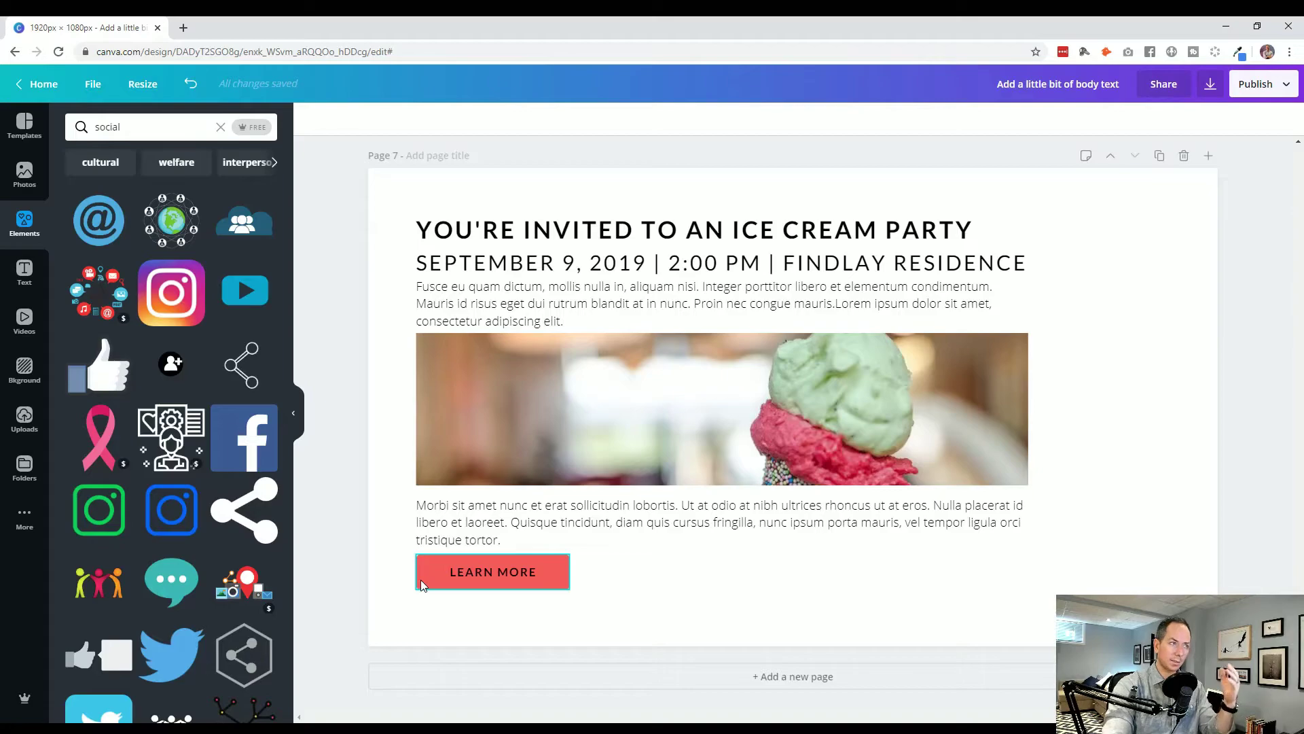
Duplicate page 7 and, on the copy, move the heading up and the date line slightly up below it.
left_click(1161, 158)
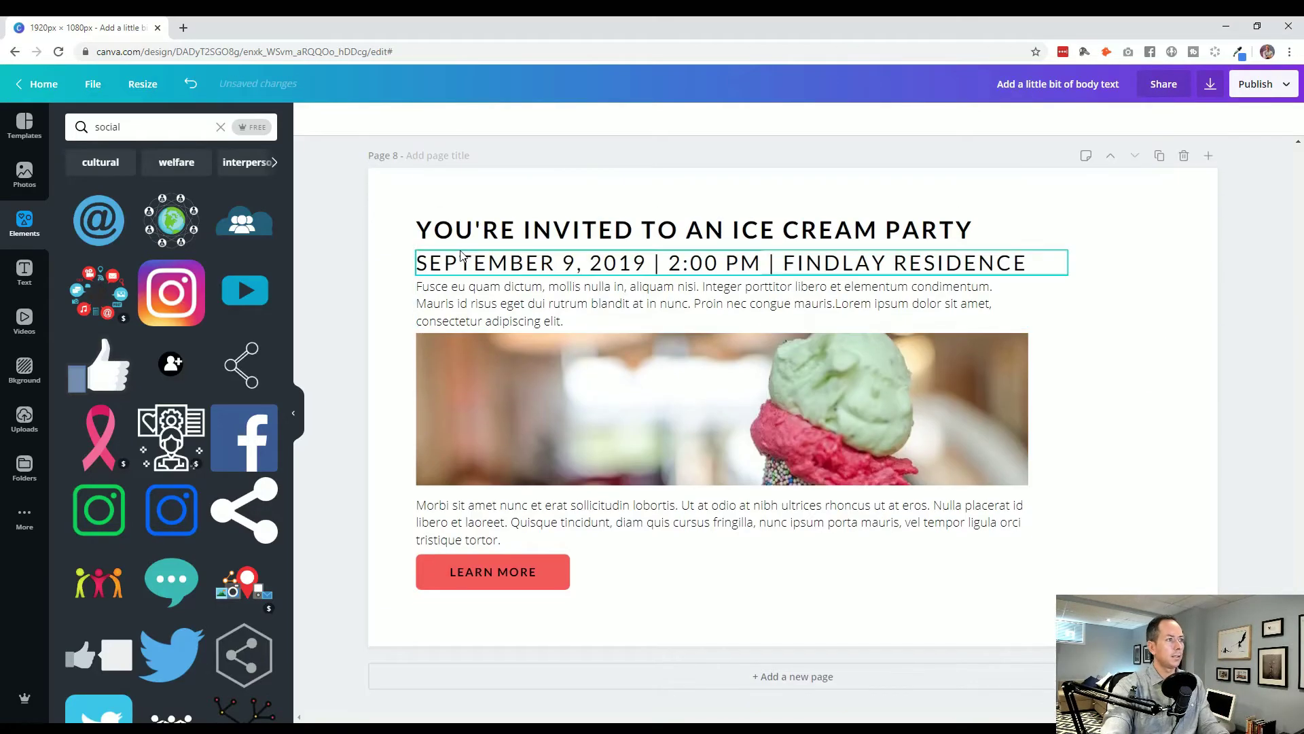
left_click(523, 223)
left_click(357, 270)
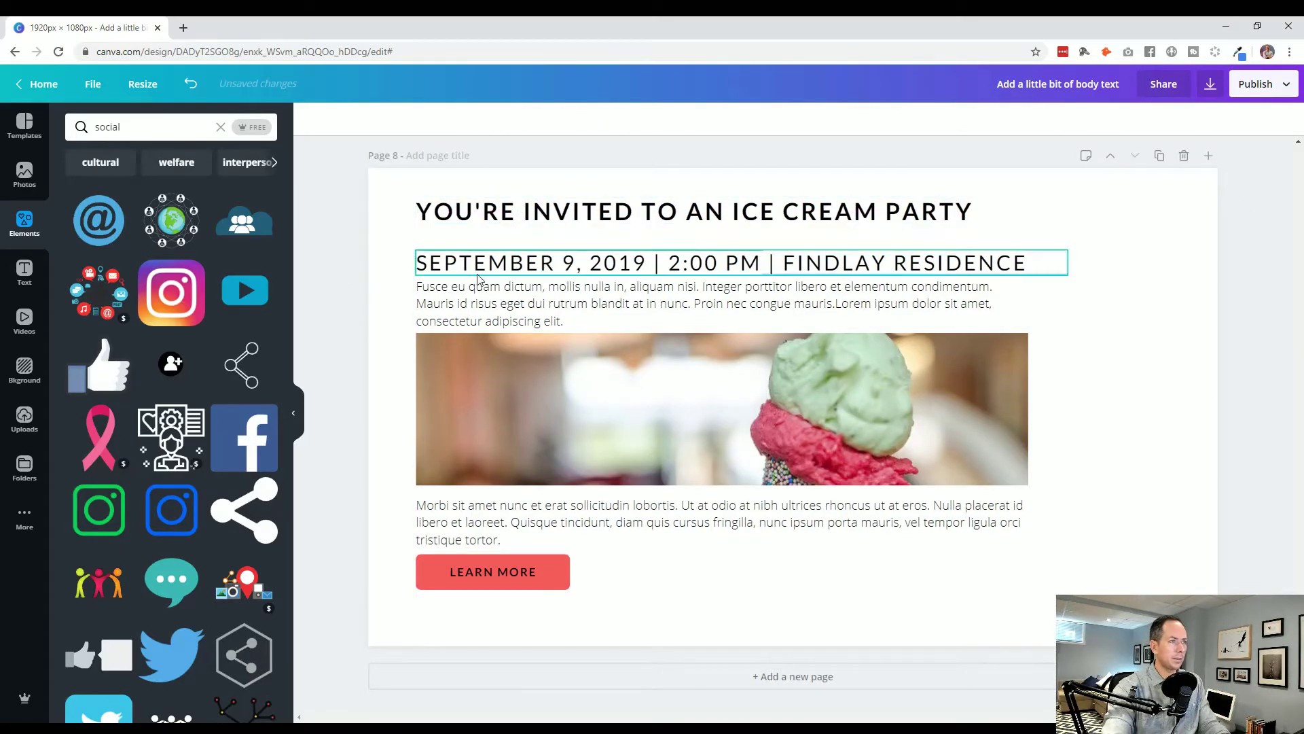
left_click(527, 259)
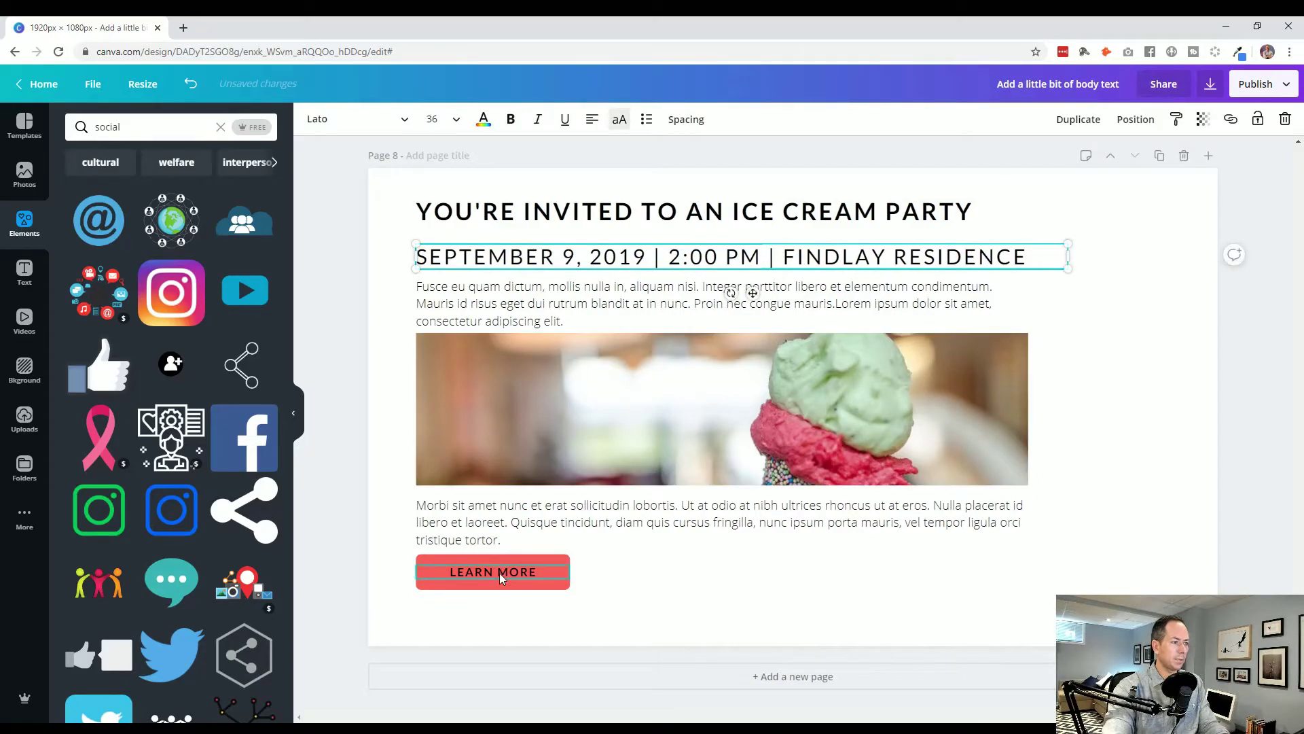
Move the Learn More button and lower paragraph down, and shorten the ice cream photo to a height of about 288.
left_click_drag(467, 572, 467, 603)
left_click_drag(459, 534, 458, 550)
left_click(691, 404)
left_click_drag(747, 338, 748, 358)
left_click_drag(722, 484, 722, 480)
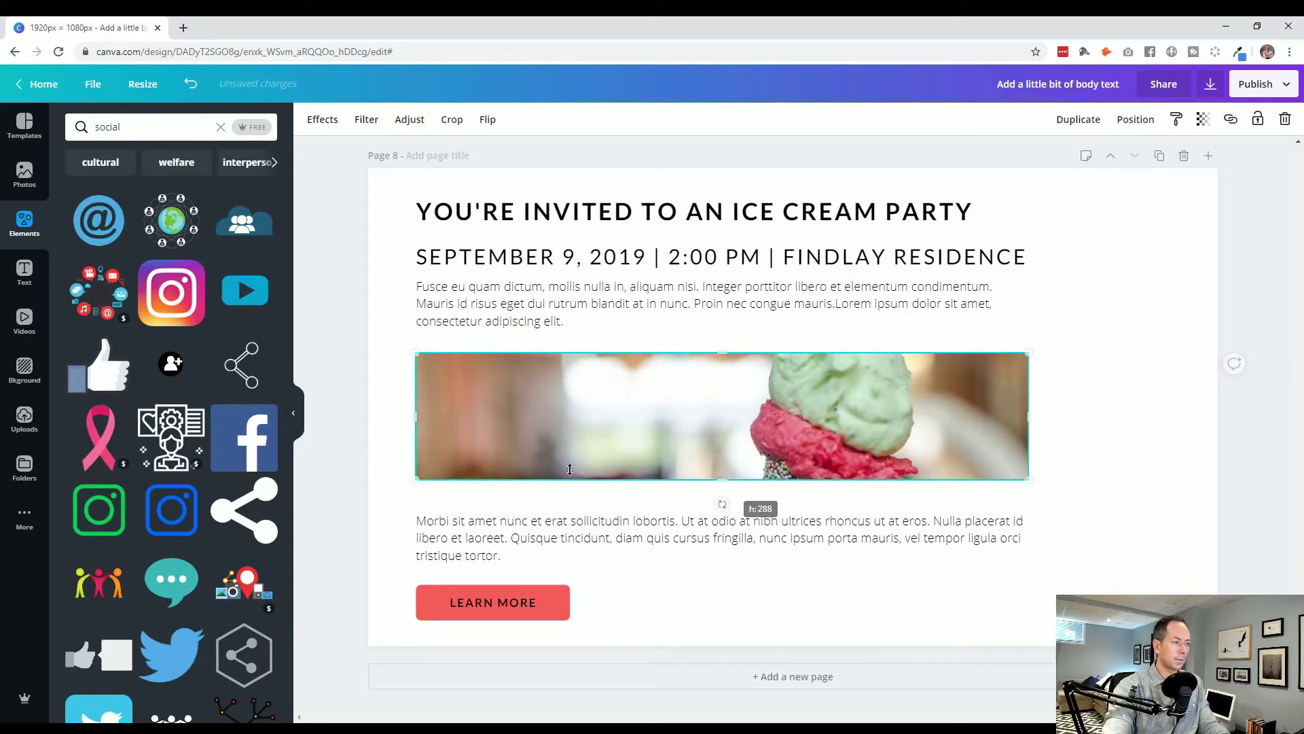
Move the date line and the paragraph beneath it down together, away from the heading.
mouse_move(530, 316)
left_mouse_down()
mouse_move(552, 330)
mouse_move(552, 317)
left_mouse_up()
left_click(552, 257, "shift")
left_click_drag(553, 257, 553, 264)
left_click(394, 386)
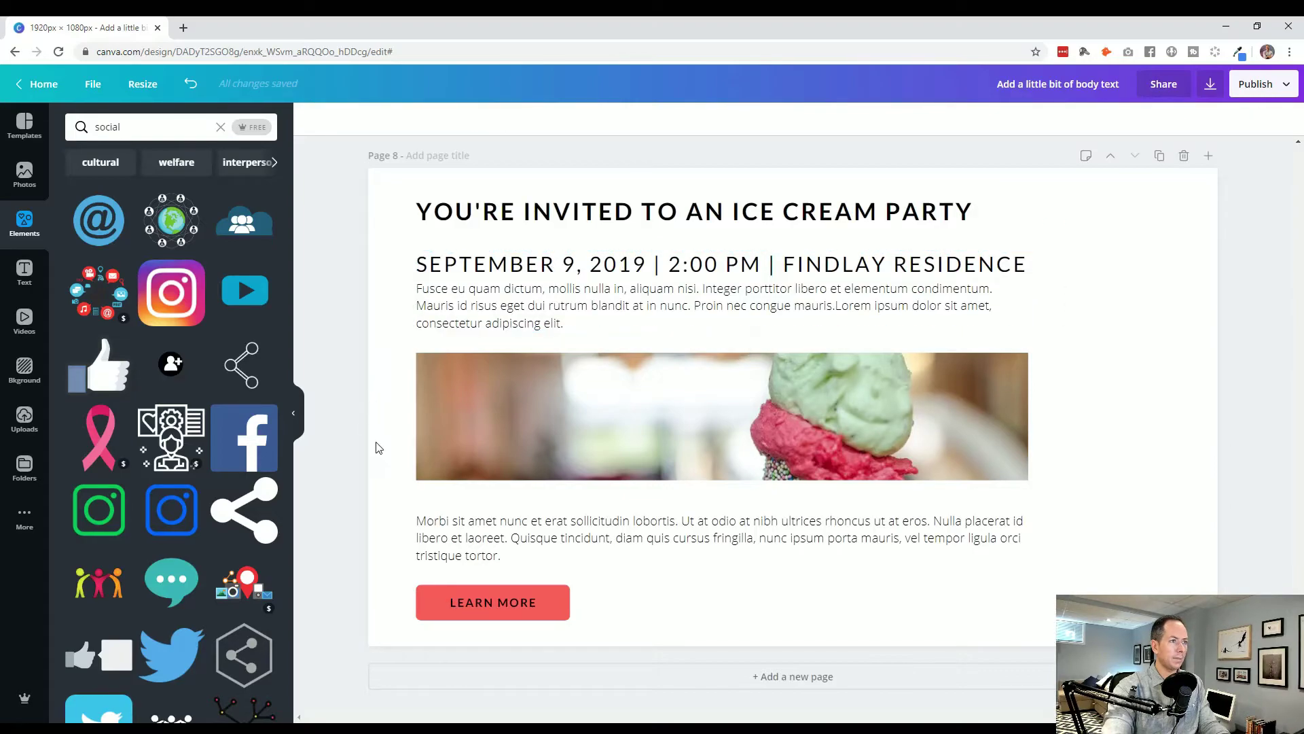
Even out the gaps below the date line by nudging the lower paragraph and Learn More button up and the upper paragraph down.
left_click(484, 438)
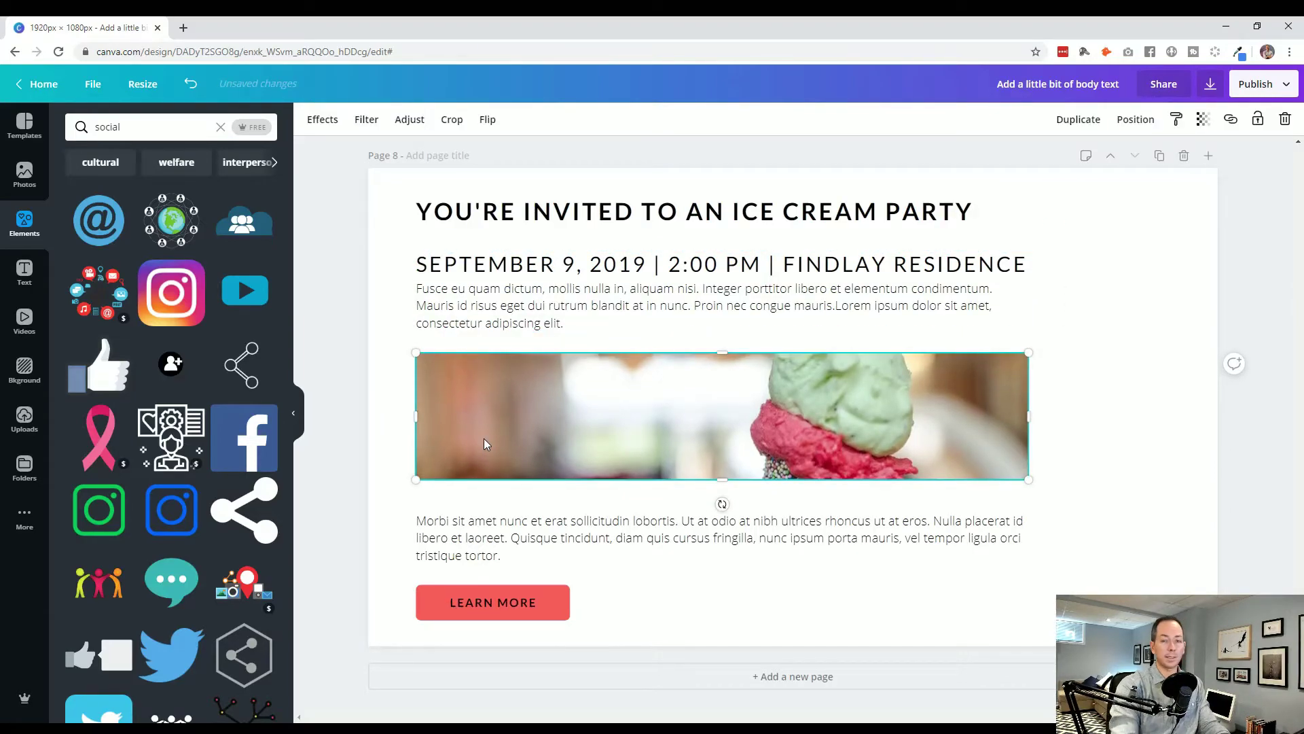
left_click_drag(496, 555, 497, 548)
left_click(376, 460)
left_click(553, 413)
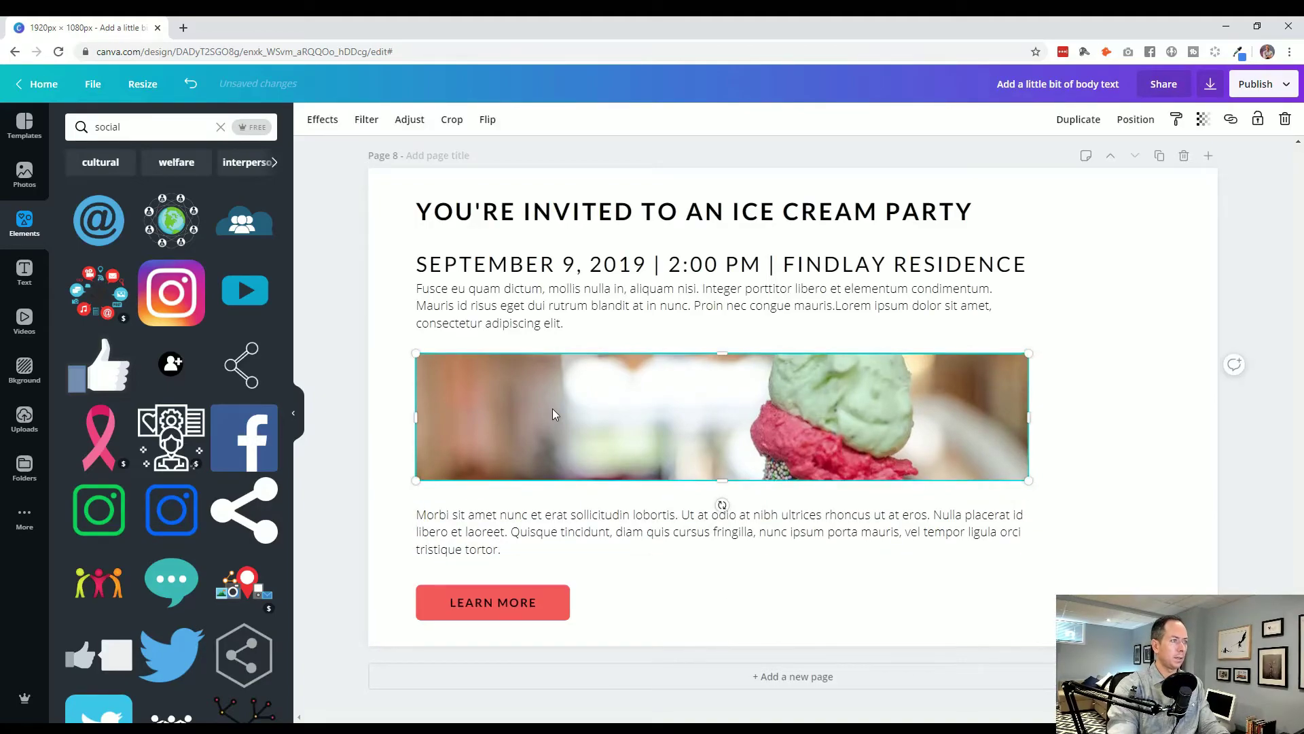
left_click(550, 299)
left_click(604, 214)
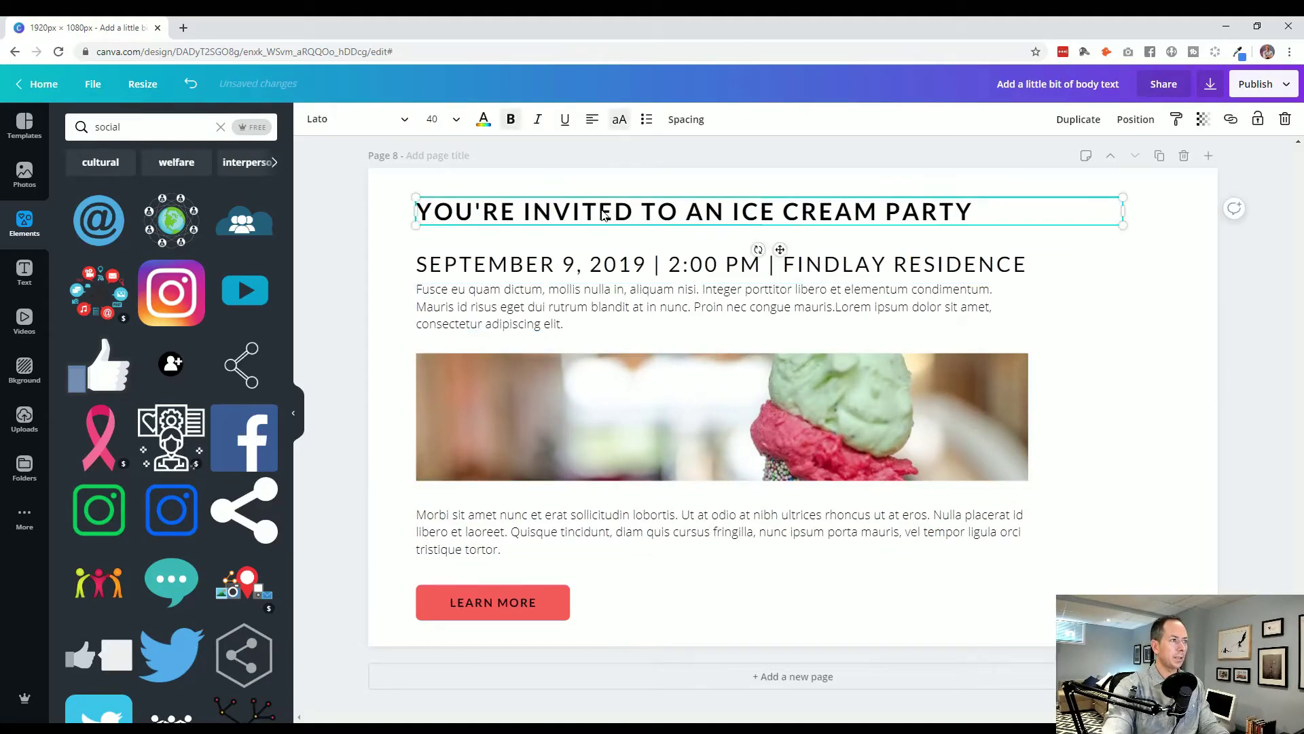
left_click(469, 610)
left_click(329, 445)
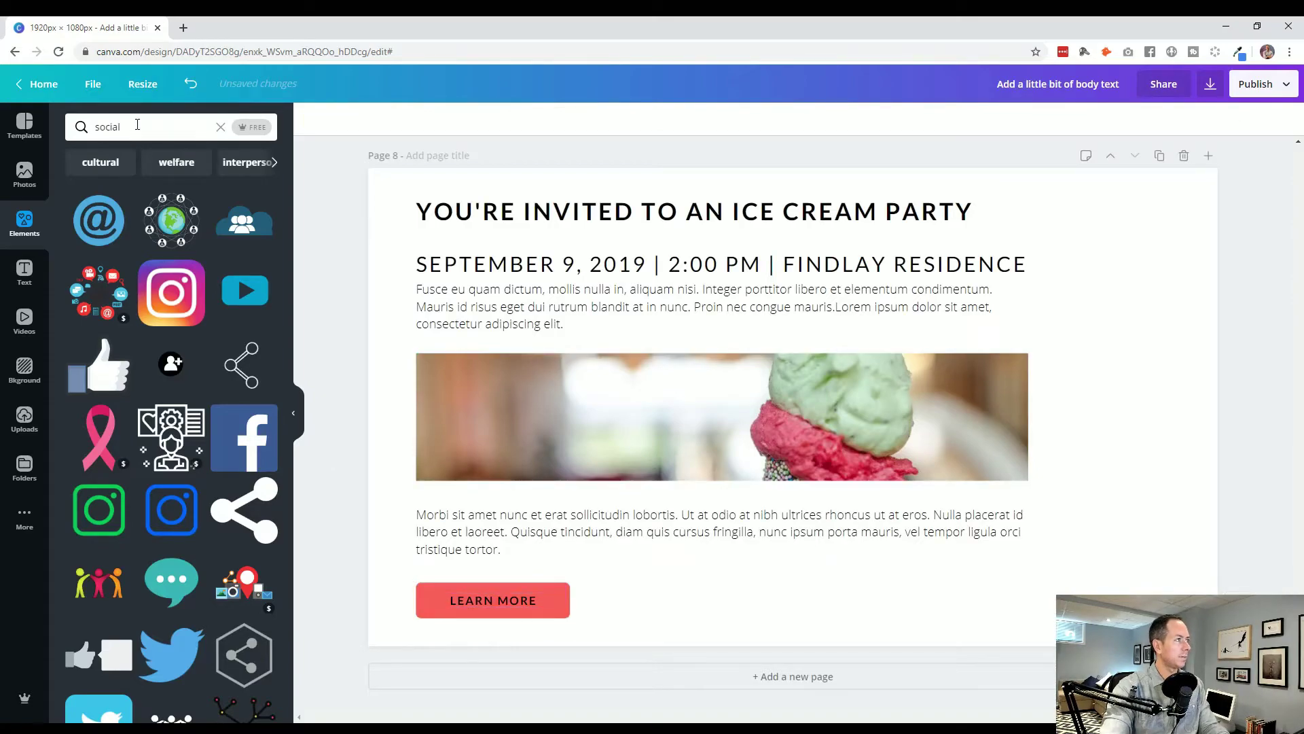
Add a small gray square as a spacer in the gap between the heading and the date line.
left_click(220, 127)
left_click(96, 201)
left_click_drag(598, 211, 437, 243)
Place a copy of the spacer square below the upper paragraph and trim the photo's top edge to meet it.
left_click_drag(482, 282, 435, 344)
left_click(441, 244)
left_click(441, 244)
key("ctrl+c")
key("ctrl+v")
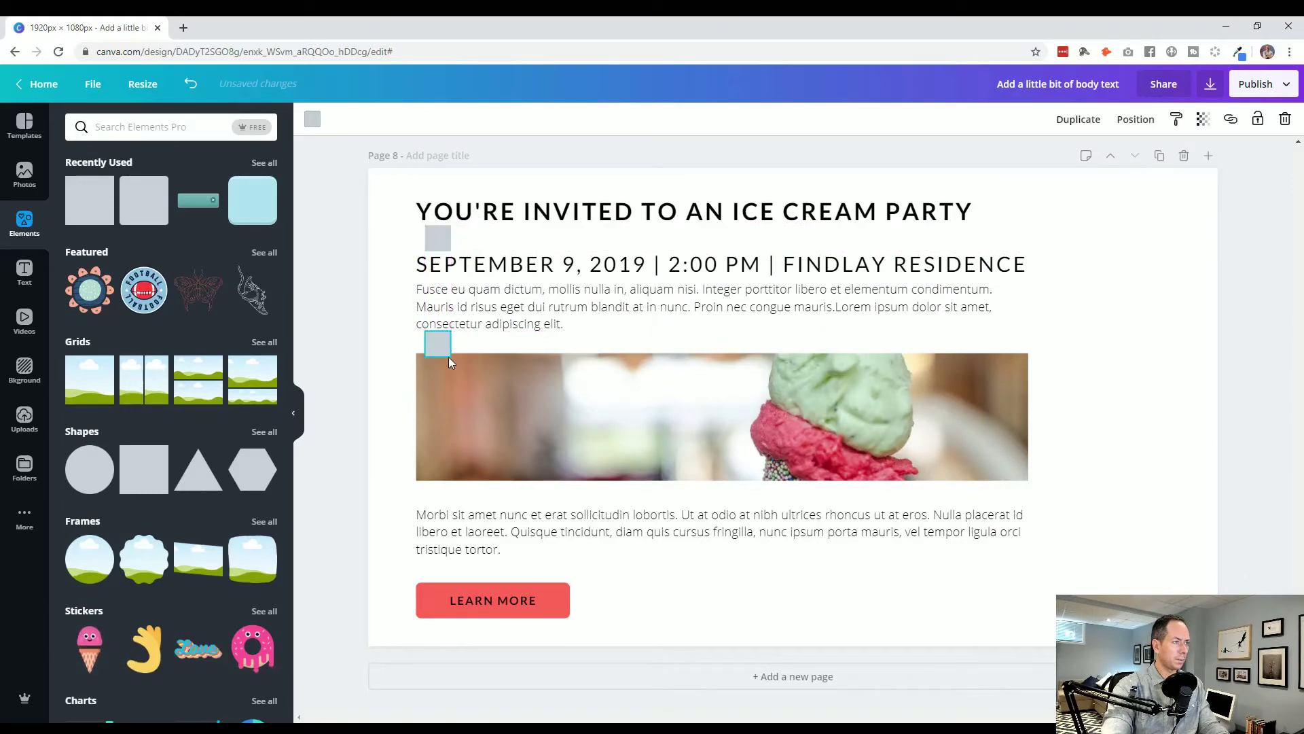
left_click(613, 379)
left_click_drag(718, 351, 720, 356)
Place copies of the spacer square above the Learn More button and between the photo and the lower paragraph.
left_click(438, 345)
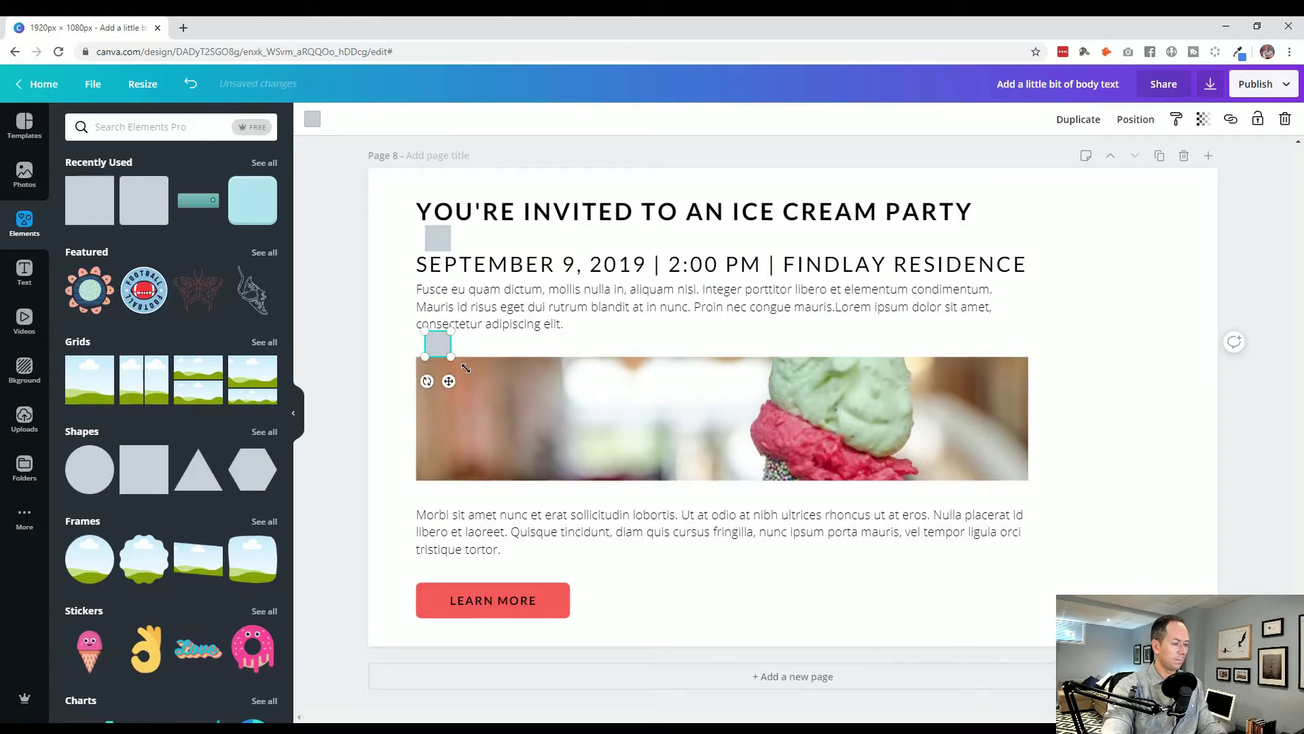
key("ctrl+c")
key("ctrl+v")
left_click_drag(440, 351, 438, 571)
left_click(495, 526)
left_click(446, 493)
key("ctrl+d")
left_click(384, 601)
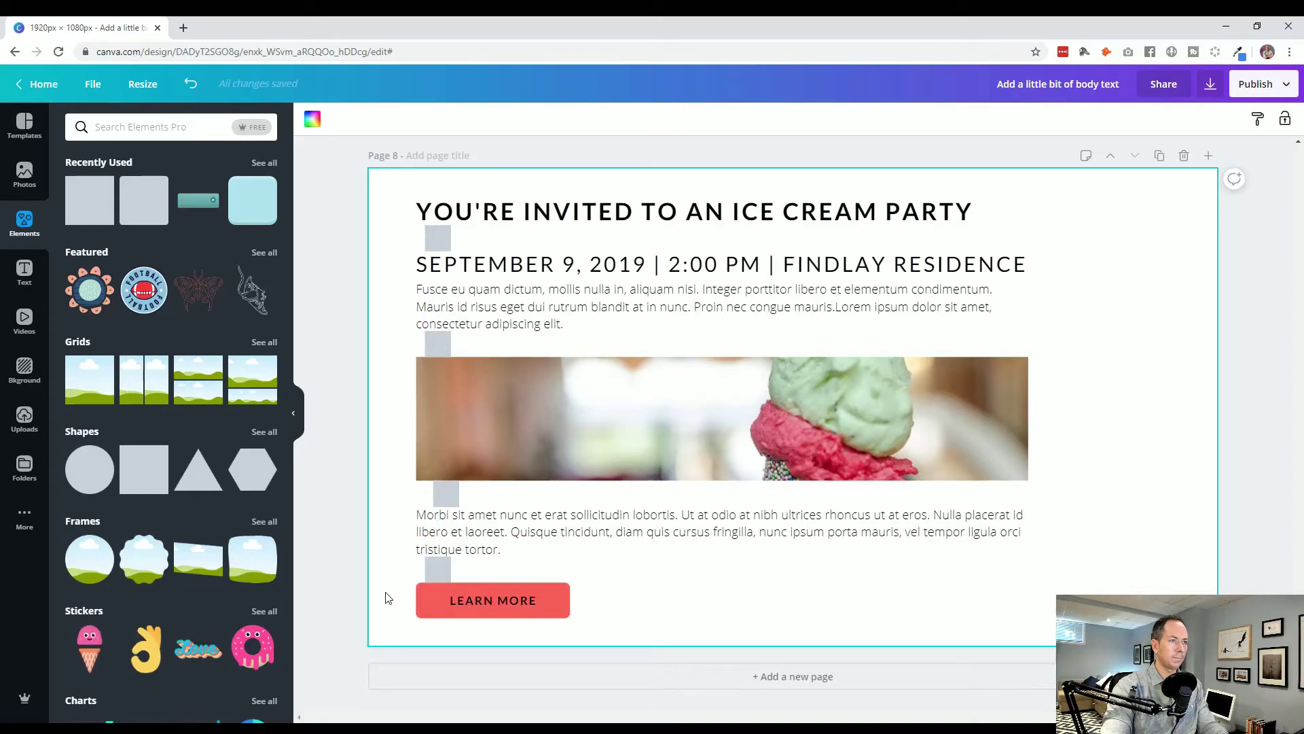
left_click(438, 569)
left_click(441, 512, "shift")
left_click(400, 542)
left_click(437, 570)
left_click(445, 494, "shift")
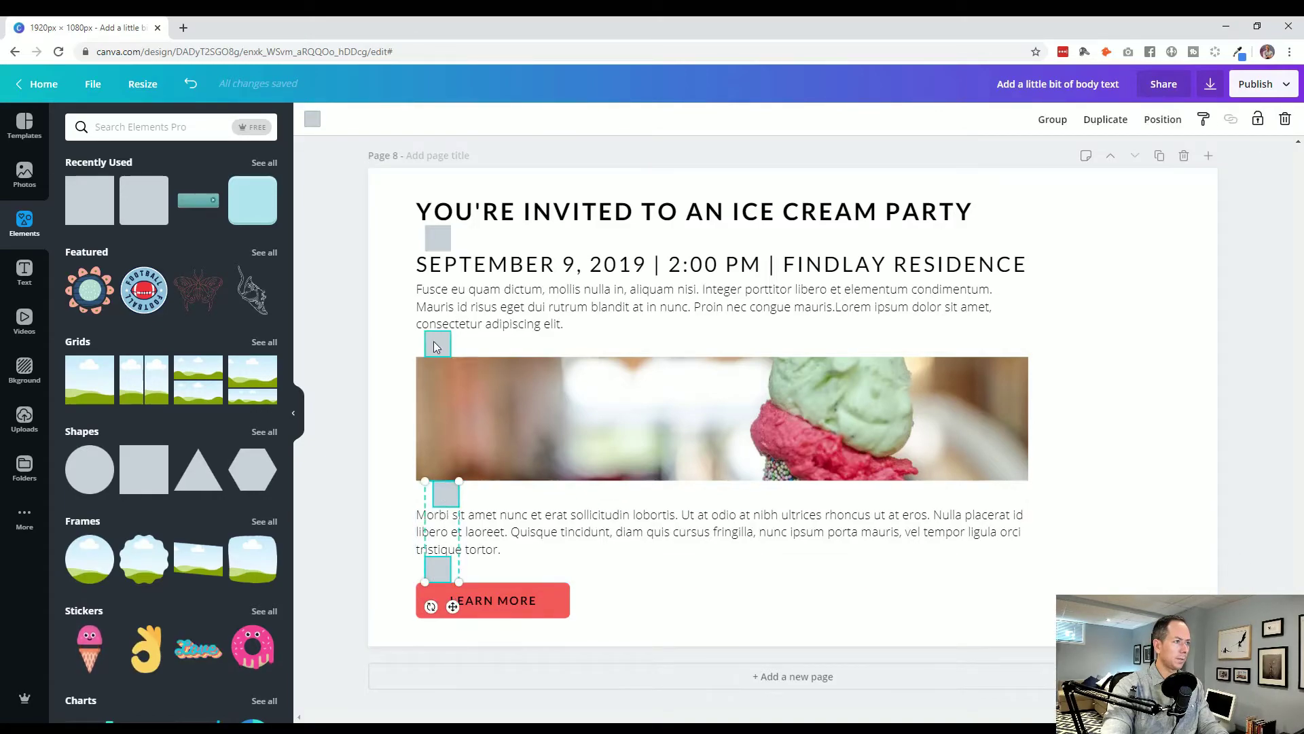
Set the date line's font size to 30.
left_click(421, 265)
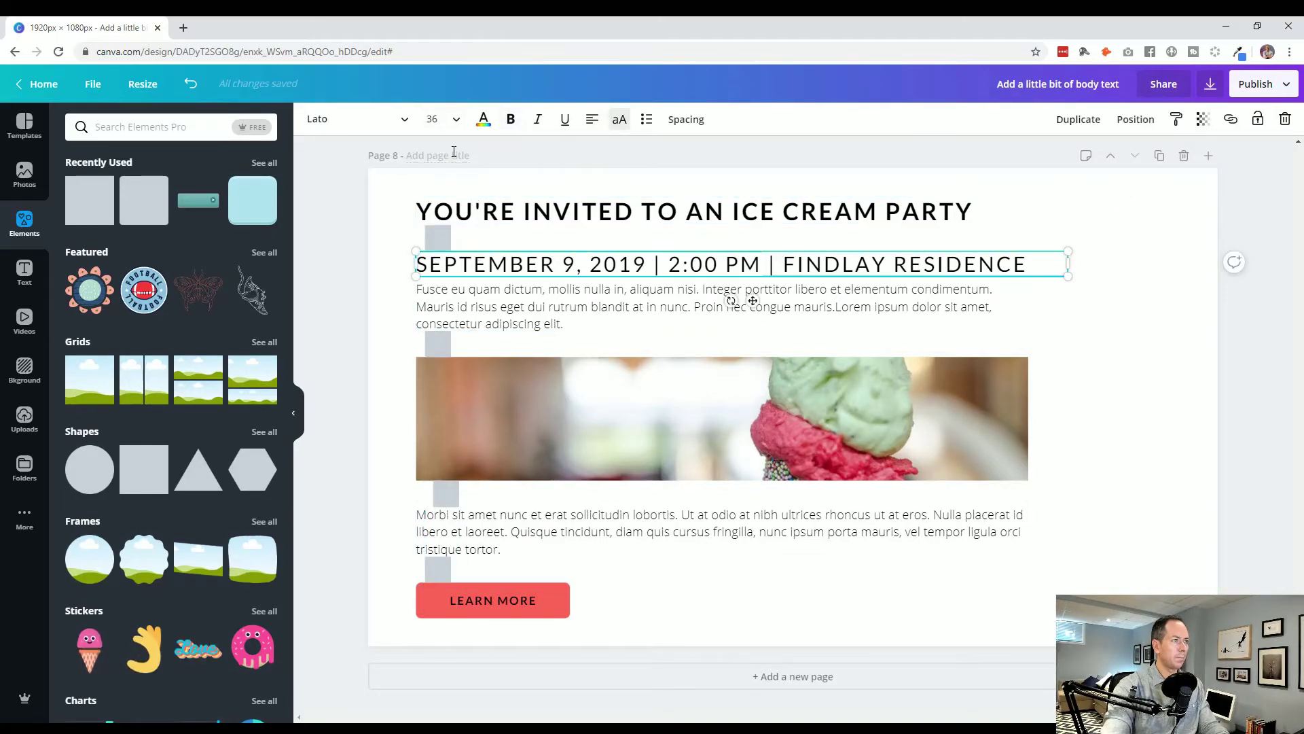
left_click(432, 119)
left_click(432, 302)
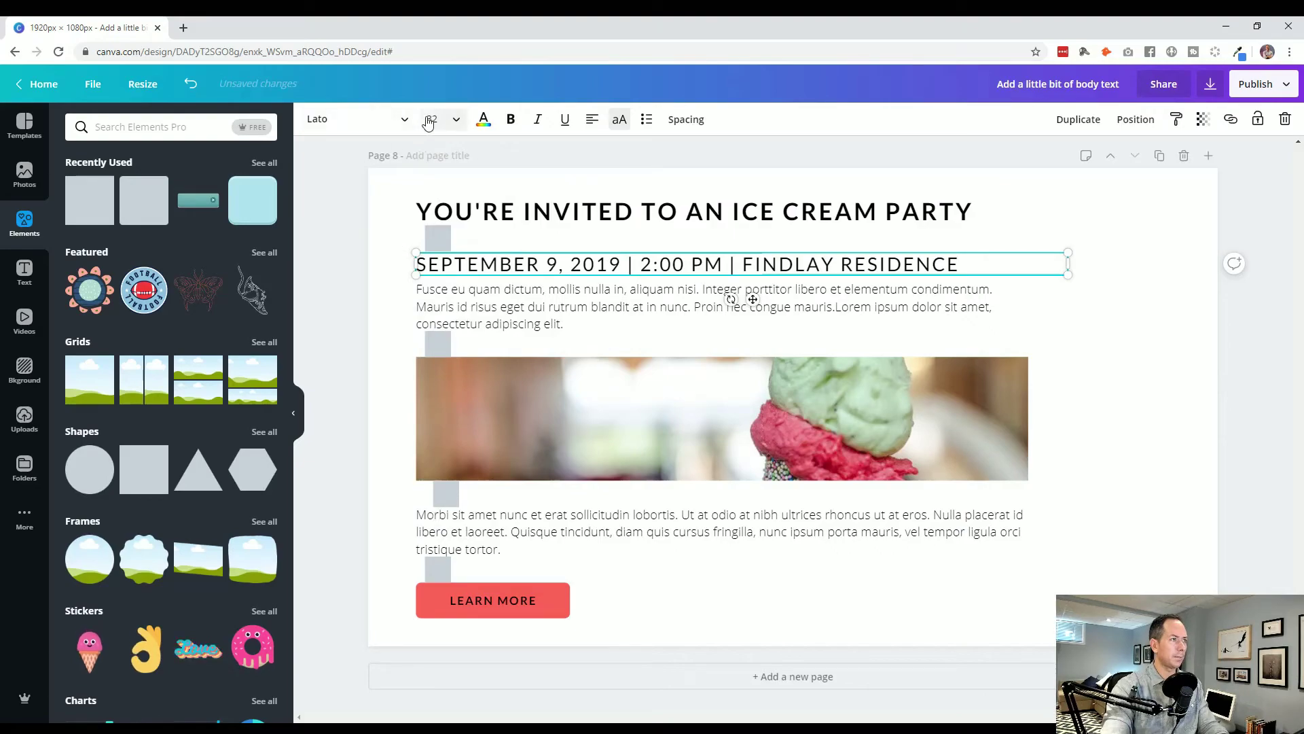
left_click(428, 122)
type("30")
key("Return")
Nudge the upper paragraph up closer to the date line.
left_click(422, 234)
left_click(436, 241)
left_click(439, 343, "shift")
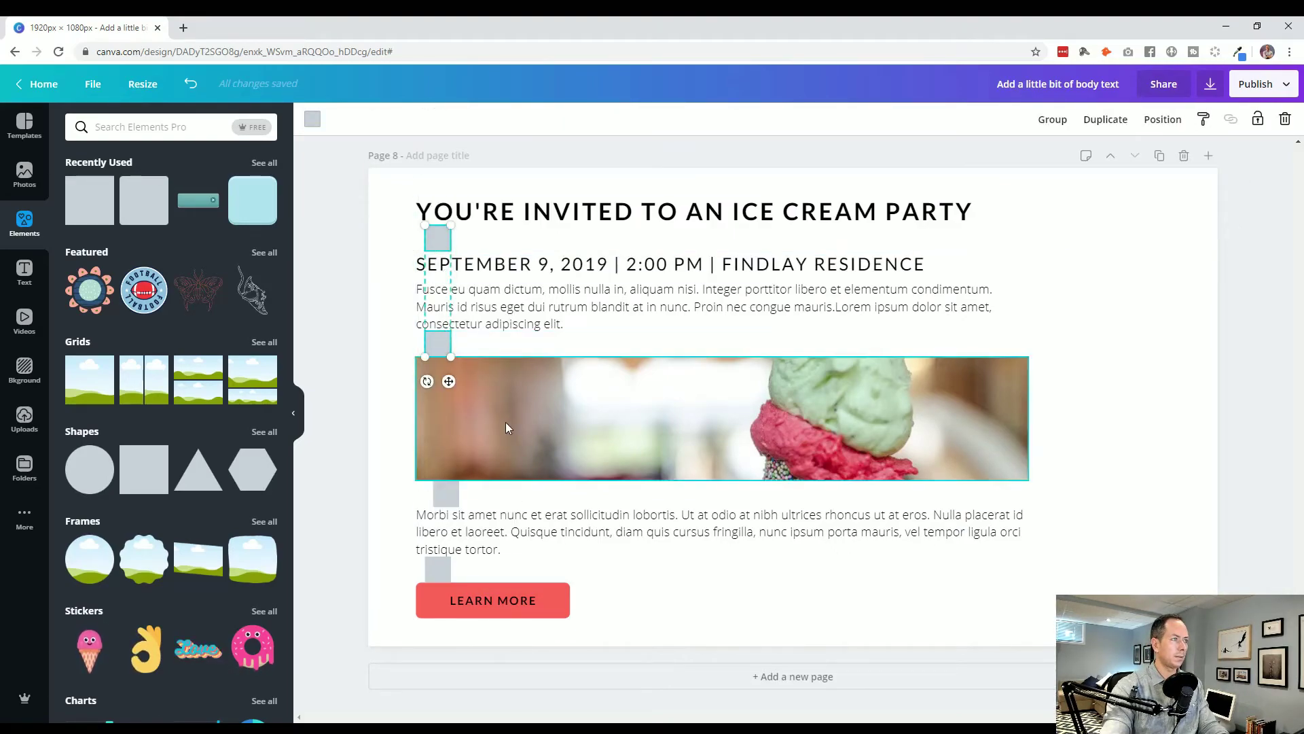
left_click(475, 296)
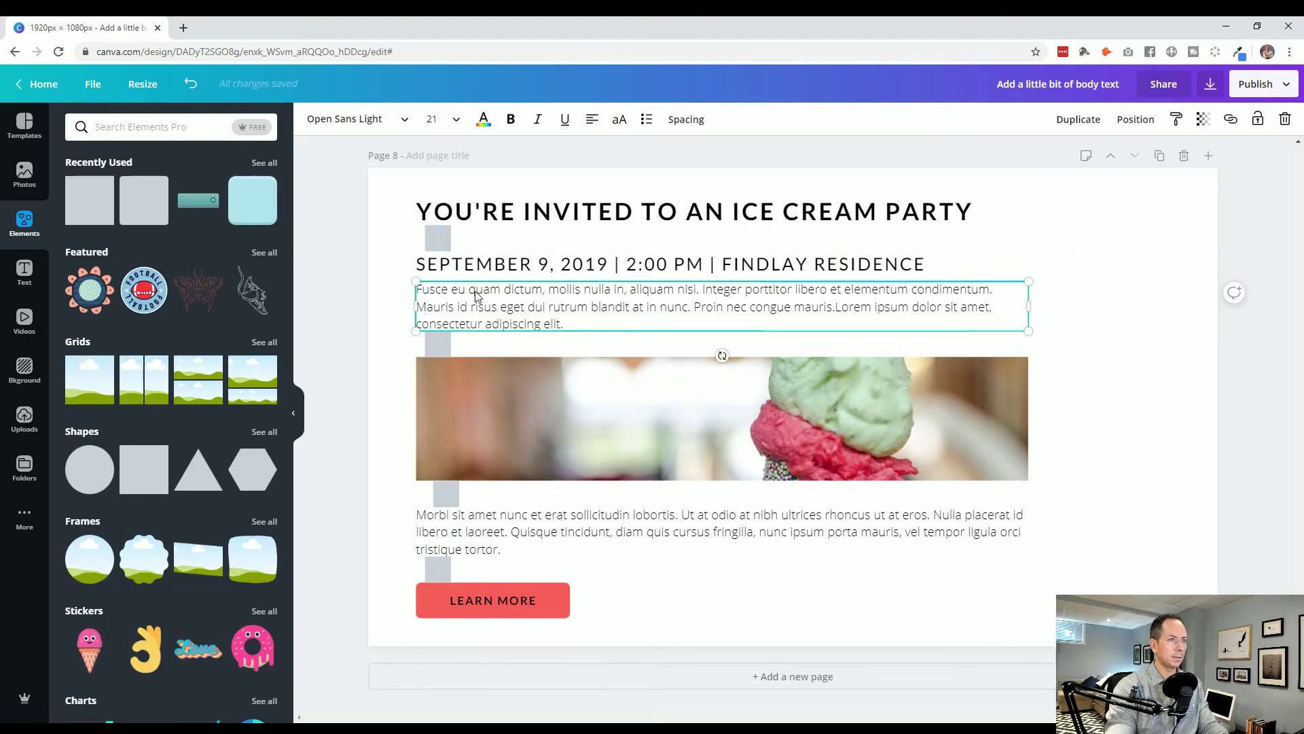
key("Up")
key("Up")
key("Up")
key("Up")
key("Up")
Nudge the date line and upper paragraph up together until they meet the spacer square below the heading.
left_click(488, 265, "shift")
key("Up")
key("Up")
key("Up")
key("Up")
key("Up")
key("Up")
key("Up")
key("Up")
key("Up")
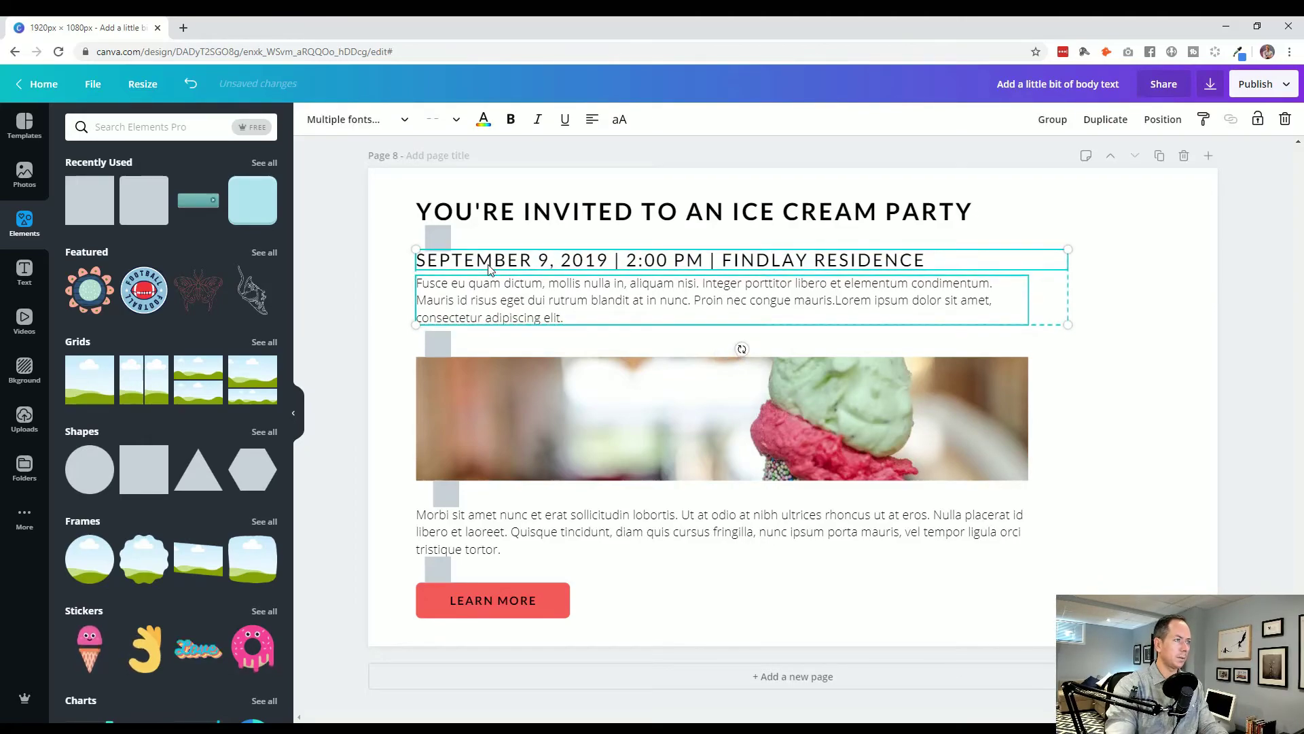
Move the second spacer square up against the upper paragraph and extend the photo's top edge to meet it.
left_click(437, 239)
left_click(437, 343, "shift")
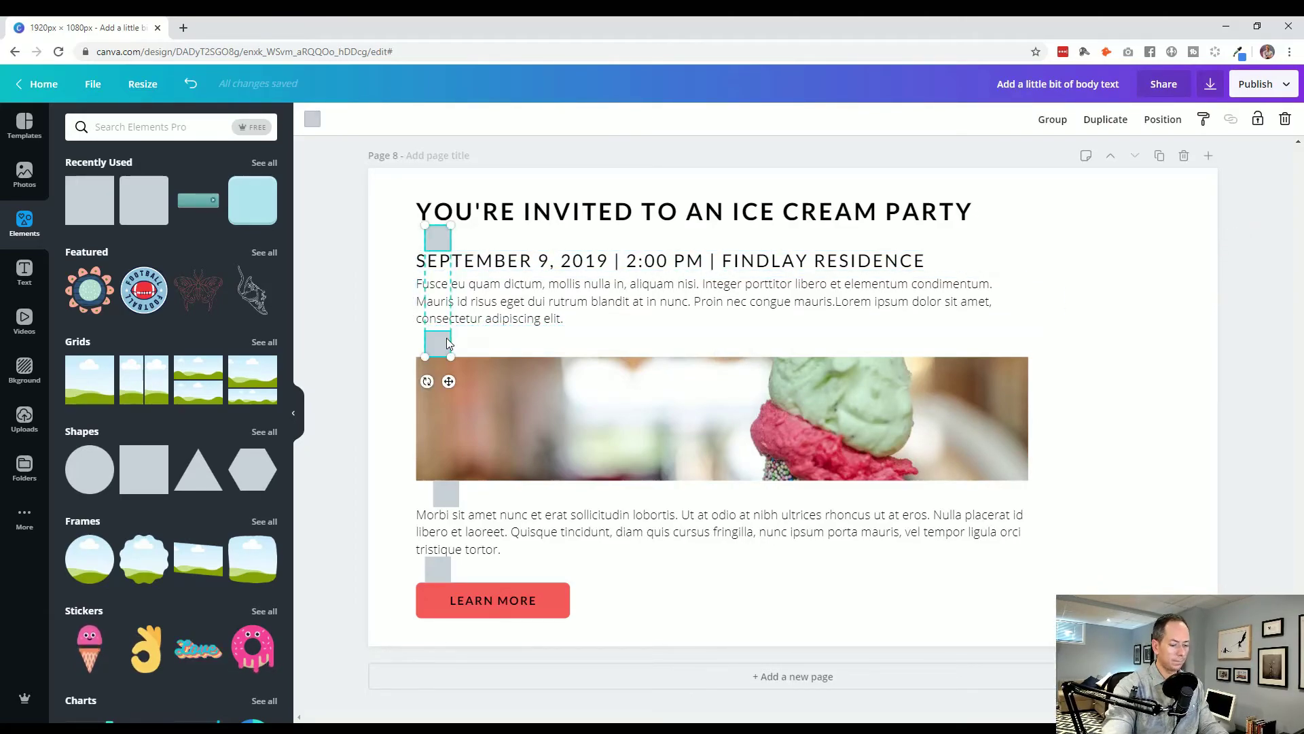
left_click(450, 338)
left_click_drag(440, 342, 440, 335)
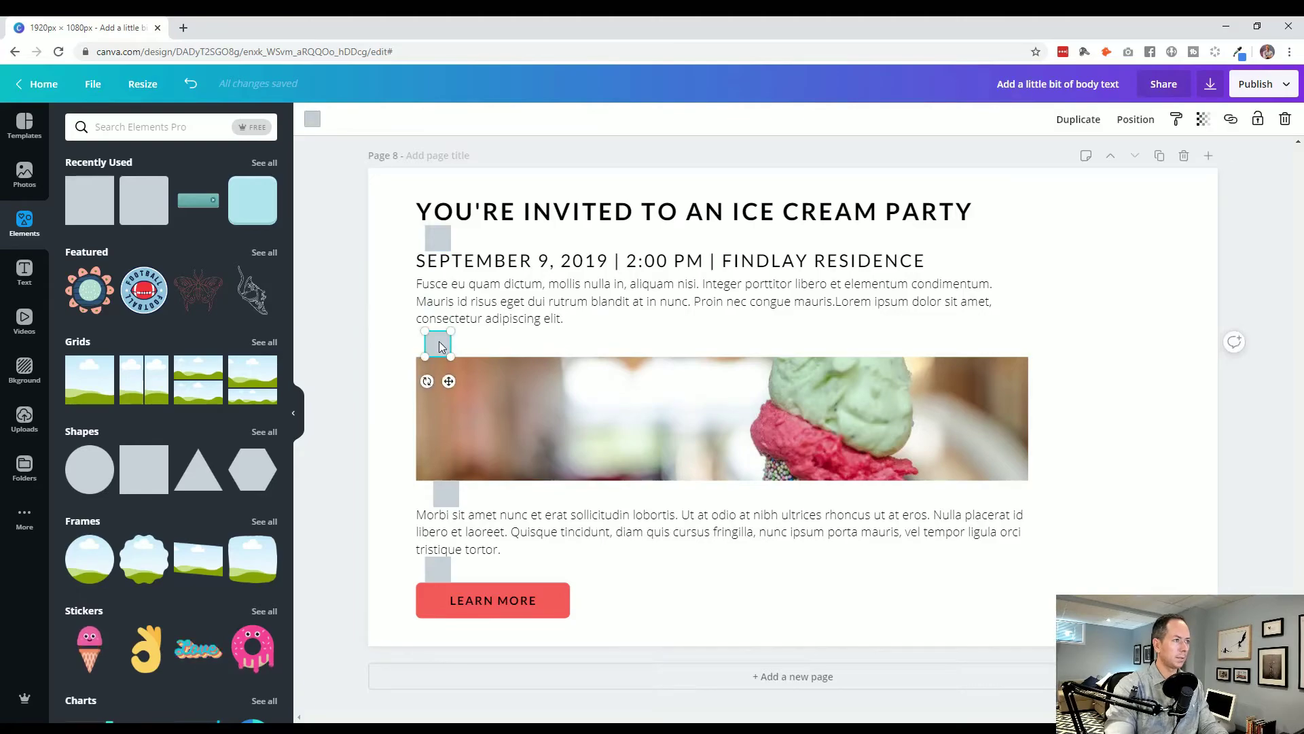
left_click(485, 422)
left_click_drag(724, 357, 725, 349)
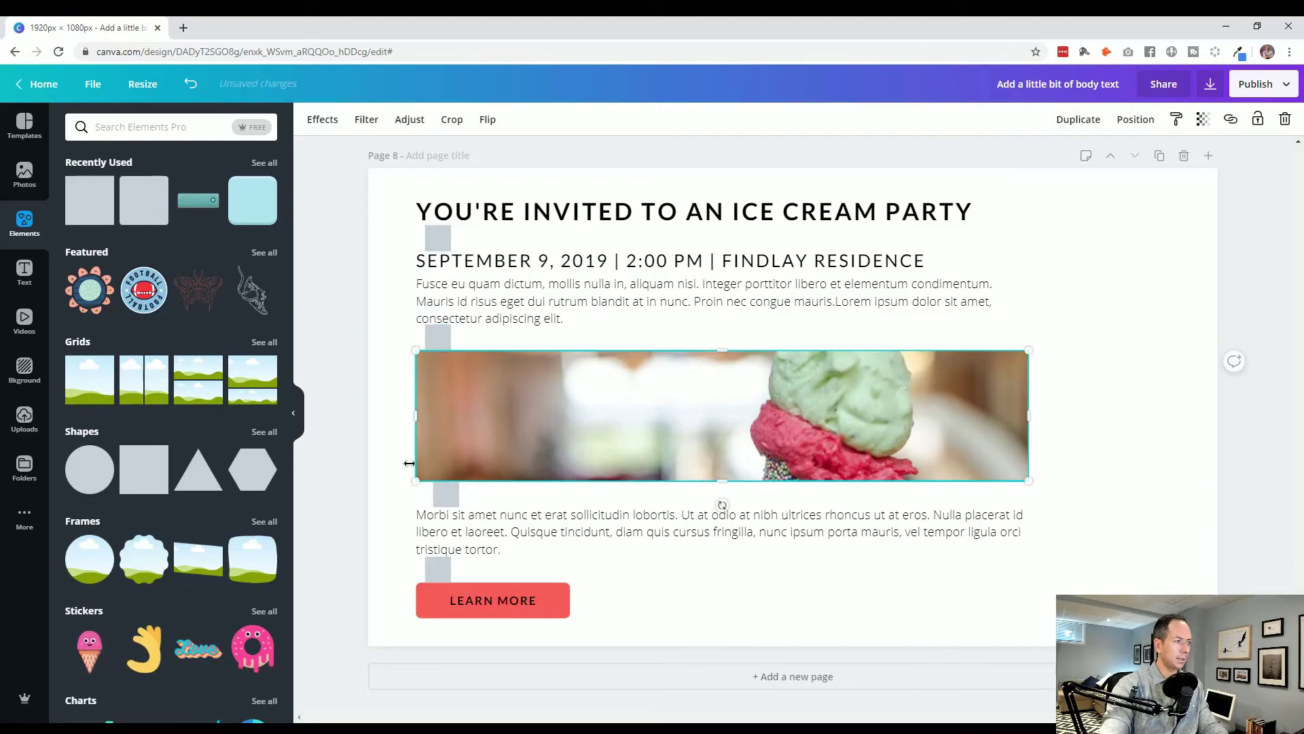
Delete all four gray spacer squares from page 8.
left_click(407, 487)
left_click(446, 496)
left_click(438, 569, "shift")
left_click(432, 326, "shift")
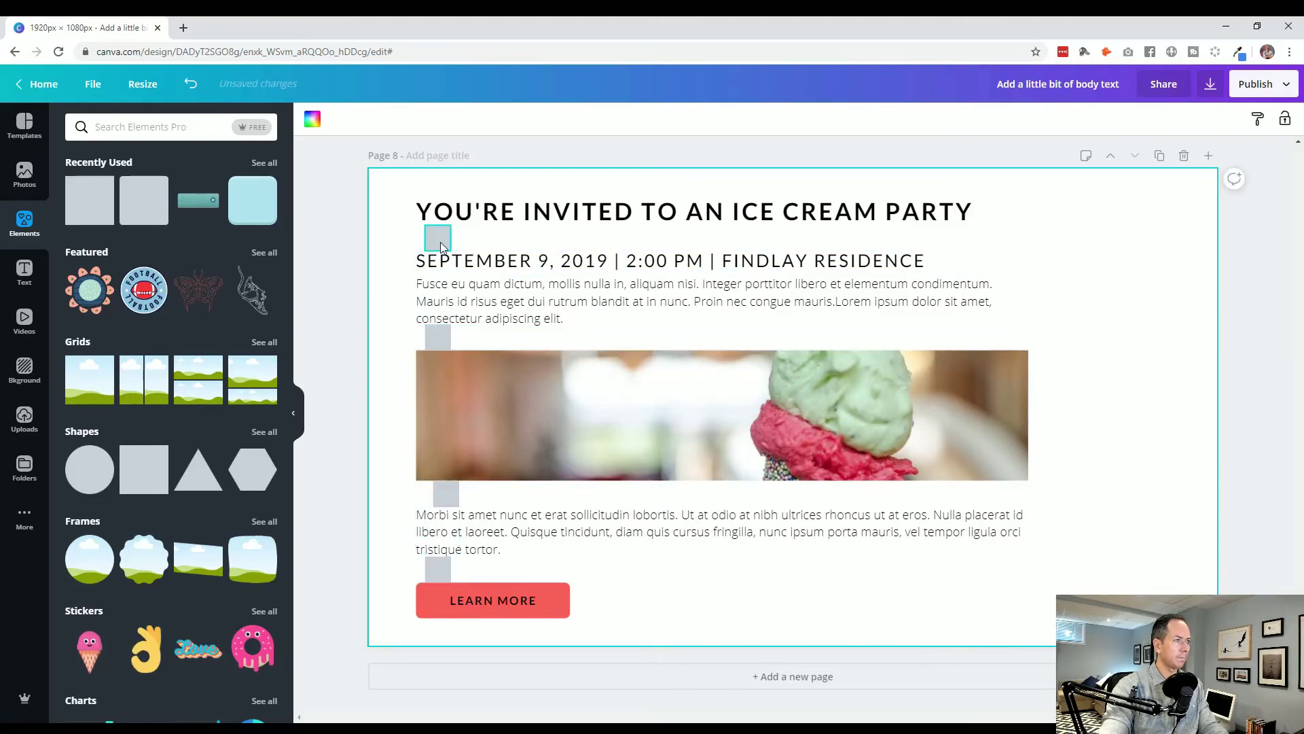
left_click(435, 566)
left_click(442, 494, "shift")
left_click(433, 337, "shift")
left_click(429, 235, "shift")
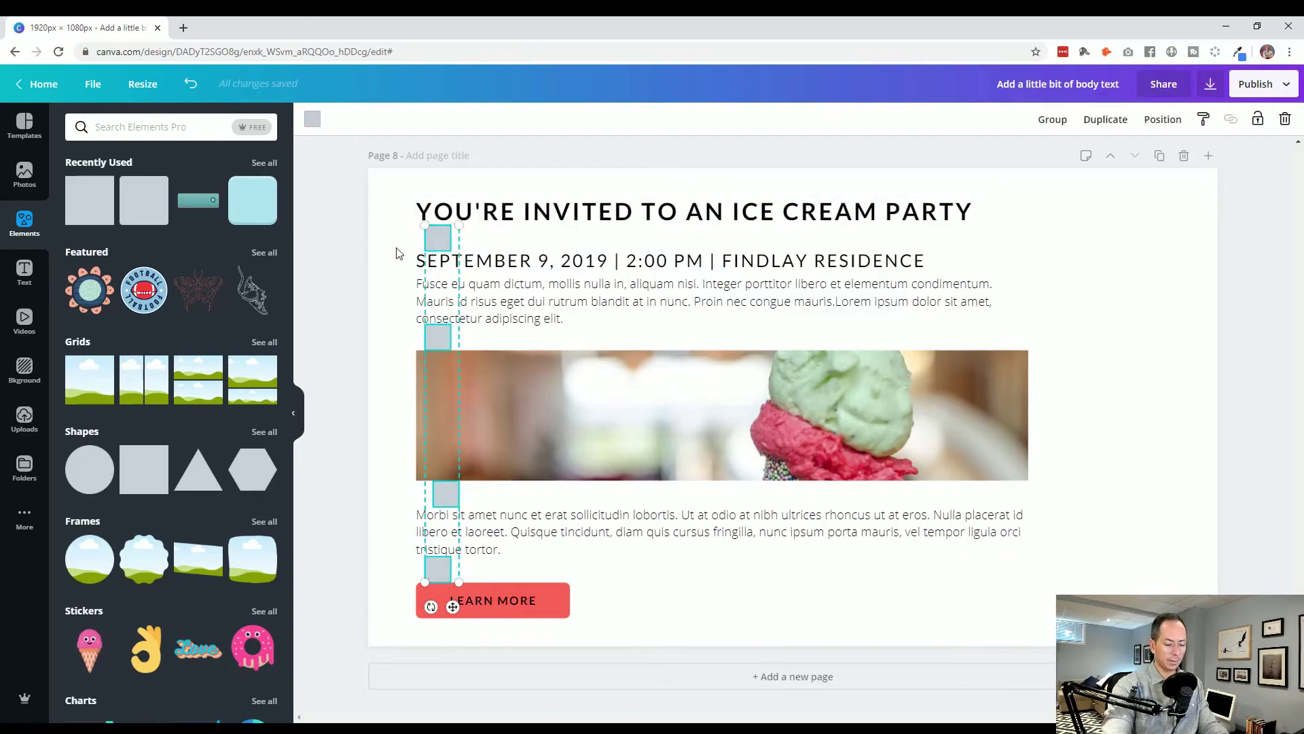
key("Delete")
Compare the tight text and photo spacing on page 7 with the respaced layout on page 8.
scroll(360, 405, "up", 7)
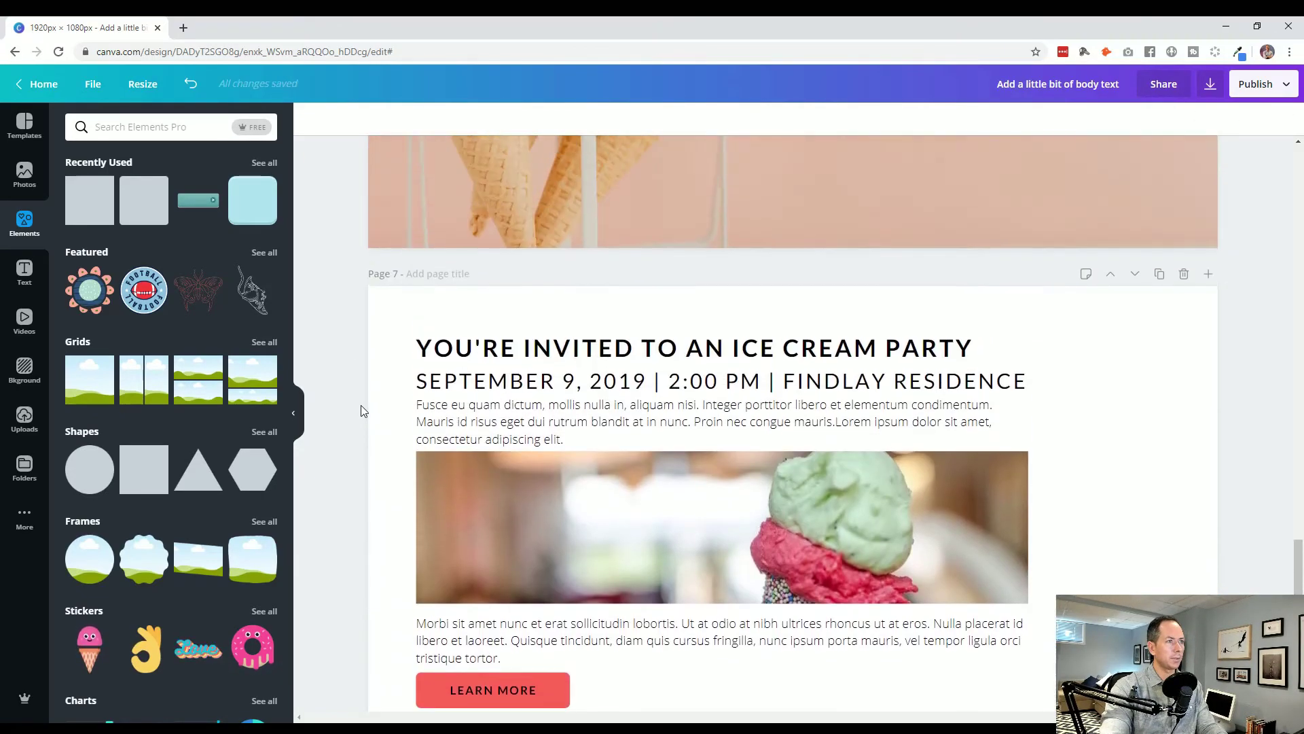
scroll(361, 406, "down", 2)
scroll(361, 406, "up", 1)
left_click(495, 335)
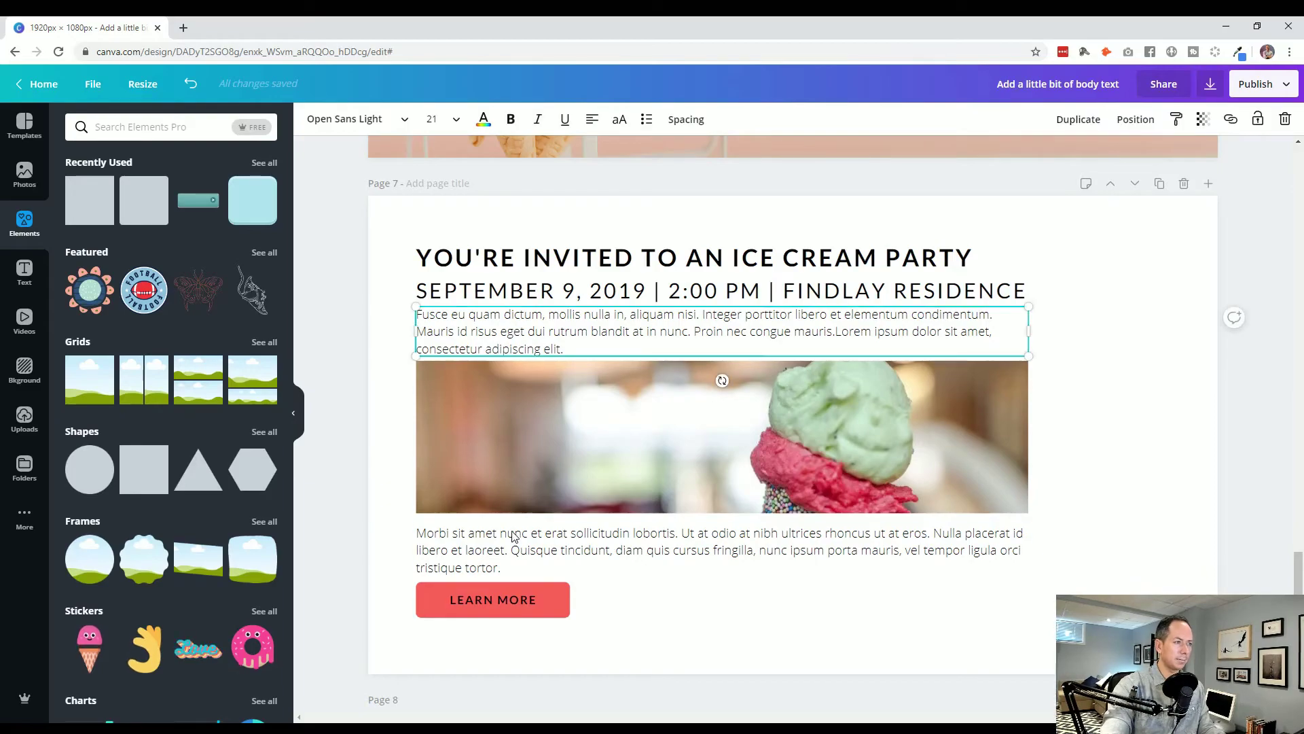
scroll(361, 564, "down", 8)
left_click(734, 211)
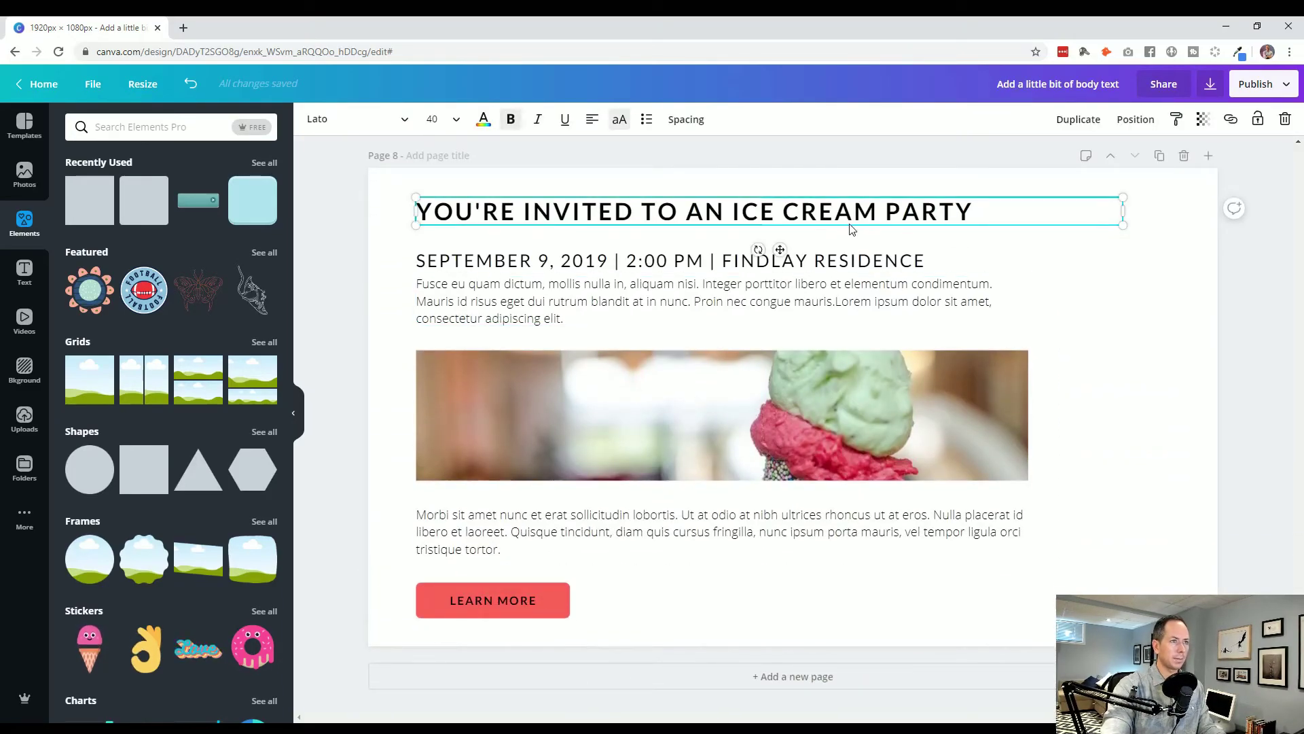
left_click(572, 309)
Try the uppercase setting on both body paragraphs together and revert it.
left_click(469, 531)
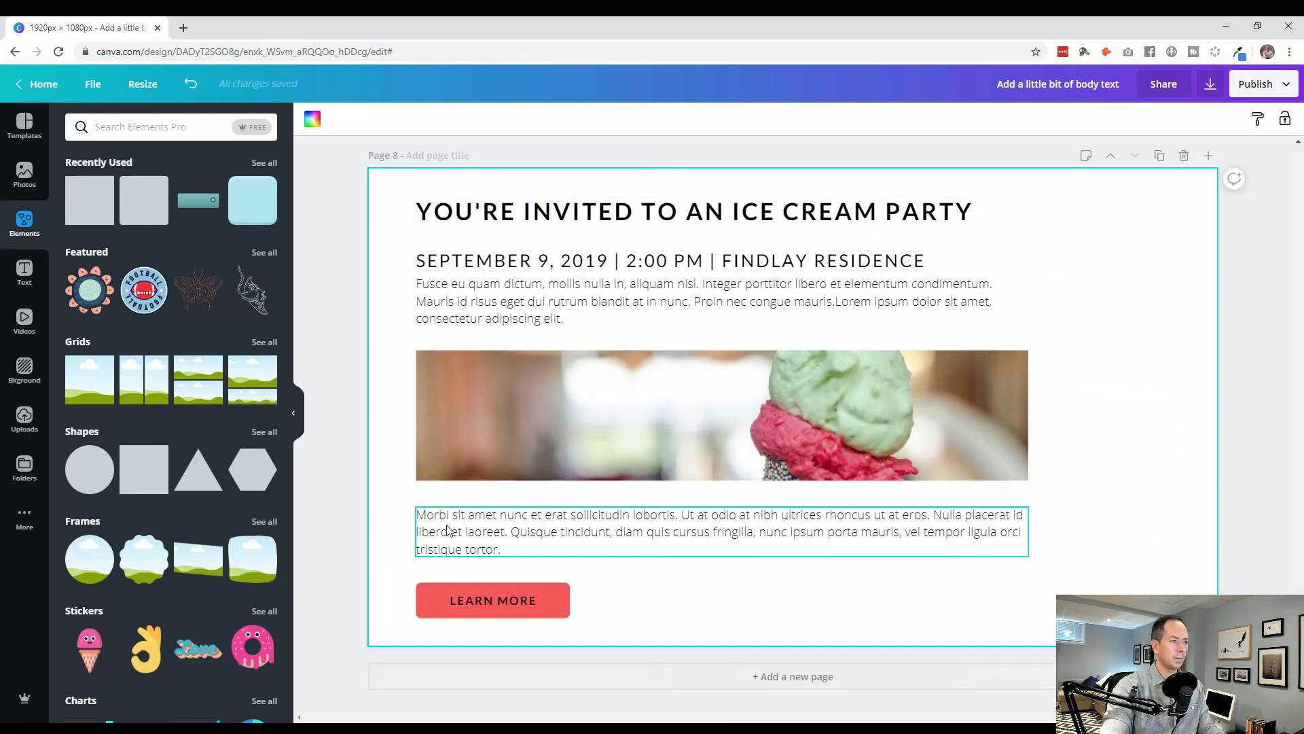
left_click(506, 313, "shift")
left_click(619, 119)
key("ctrl+z")
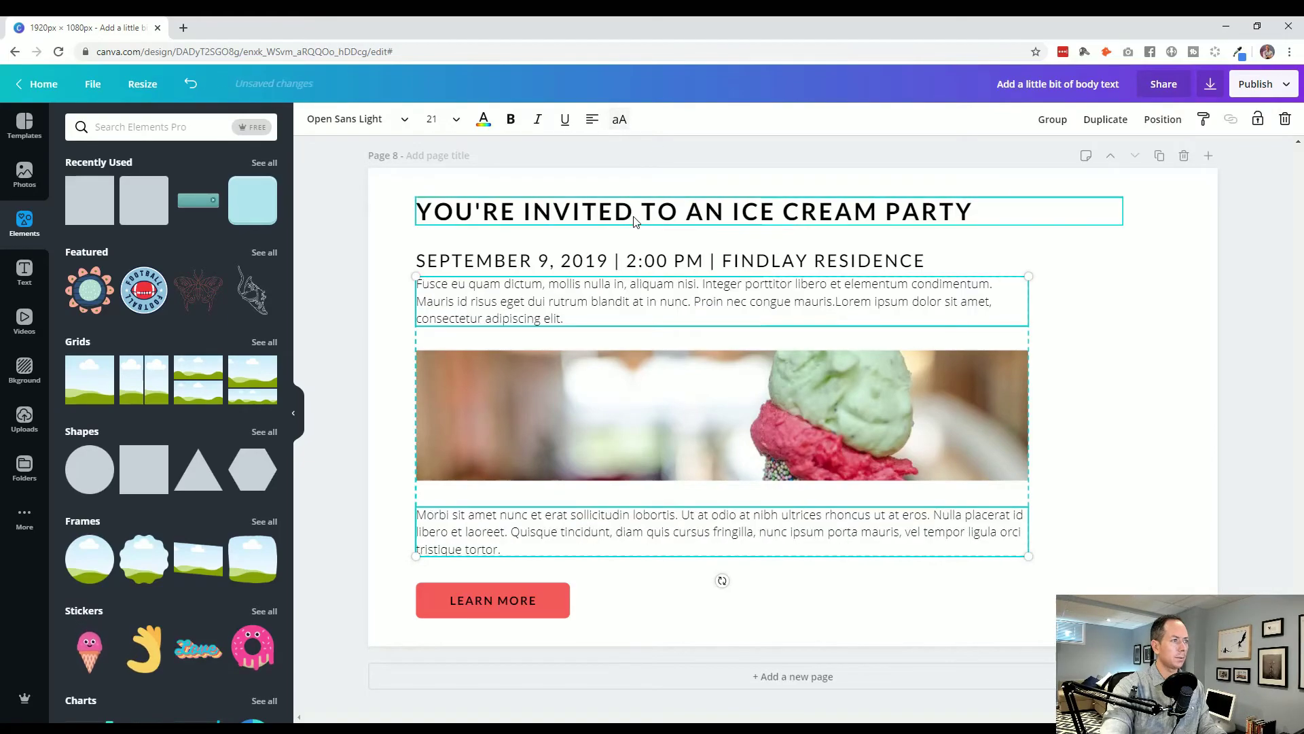
left_click(418, 496)
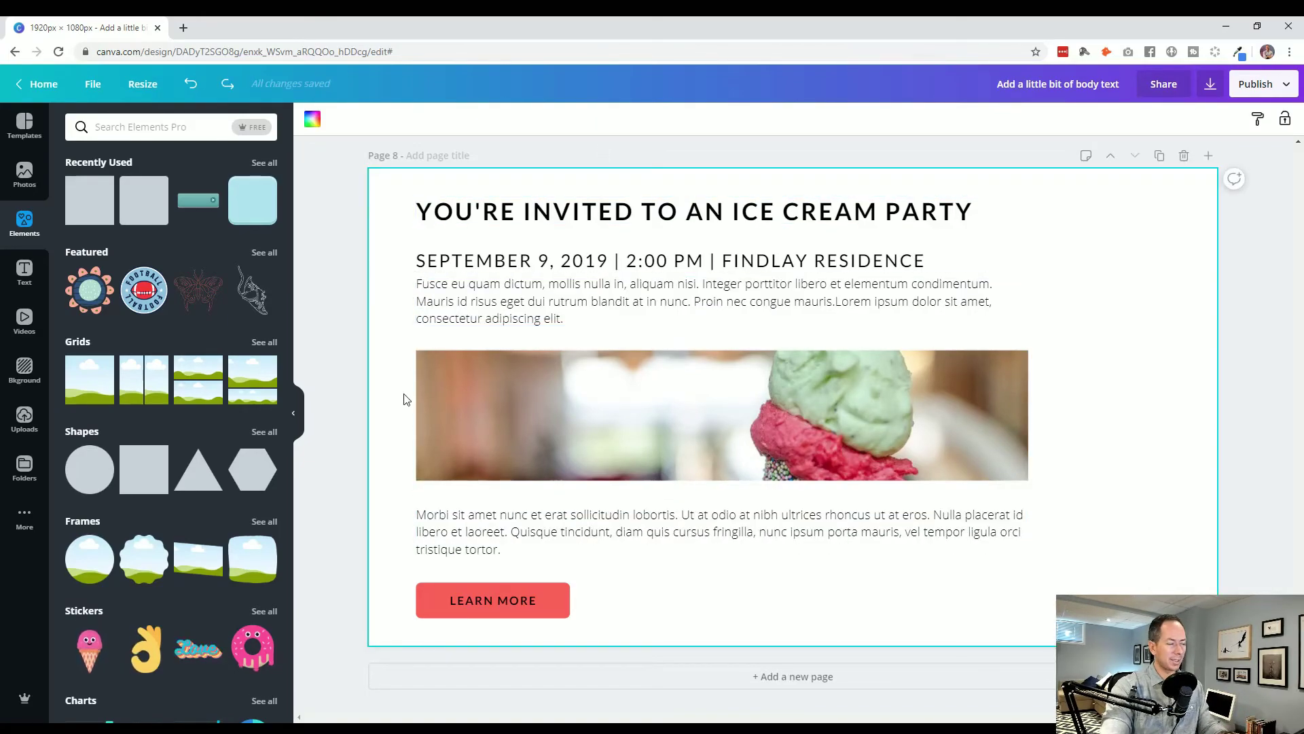
left_click(469, 532)
left_click(524, 301, "shift")
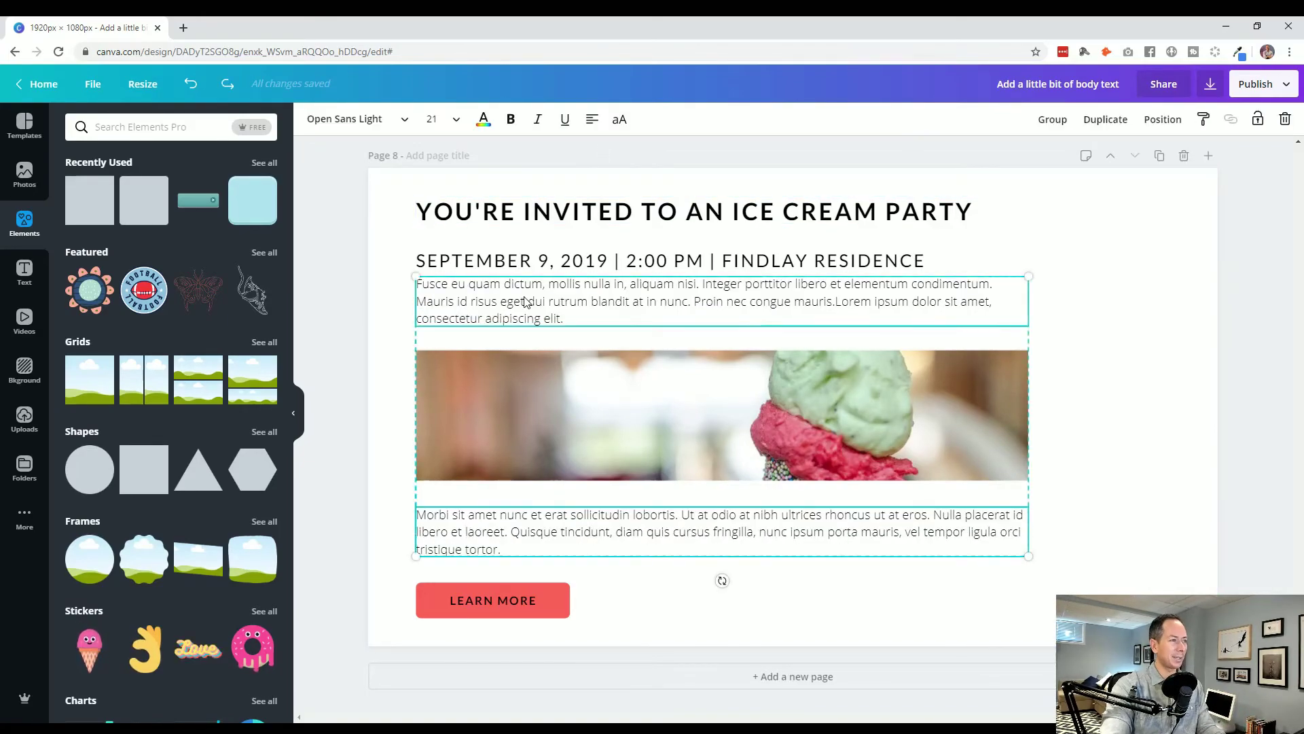
left_click(622, 122)
left_click(622, 124)
Try other text alignments on both body paragraphs and return them to left alignment.
left_click(593, 121)
left_click(593, 122)
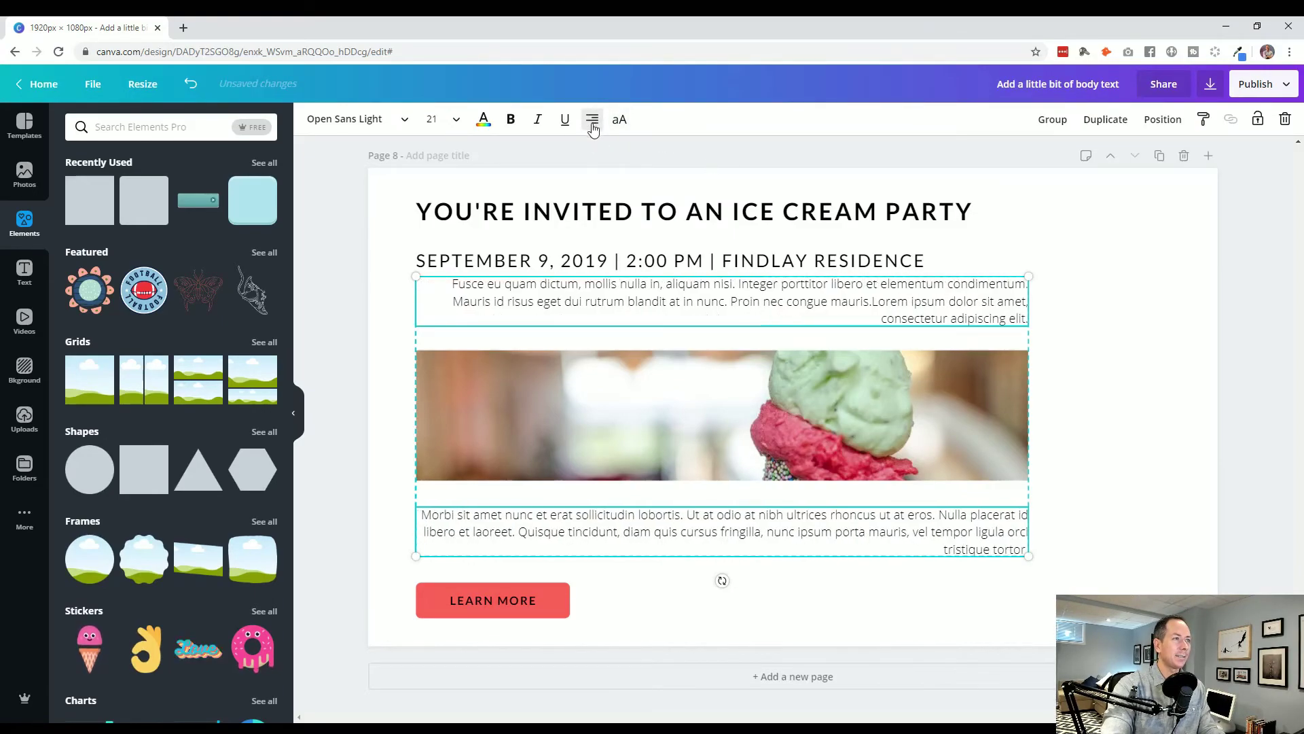
left_click(593, 128)
left_click(593, 126)
Increase the upper paragraph's line height slightly and set the lower paragraph's line height to 1.52.
left_click(489, 301)
left_click(416, 301)
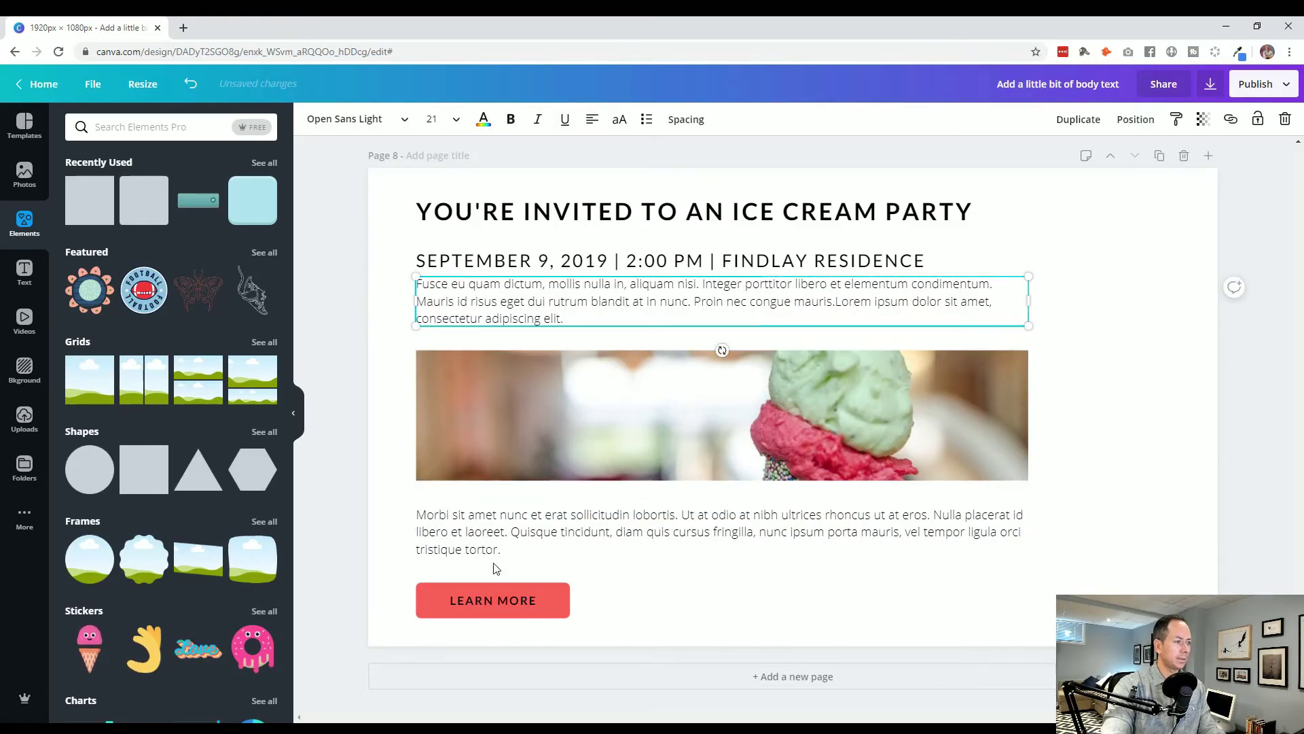
left_click(539, 524, "shift")
left_click(396, 293)
left_click(483, 310)
left_click(687, 122)
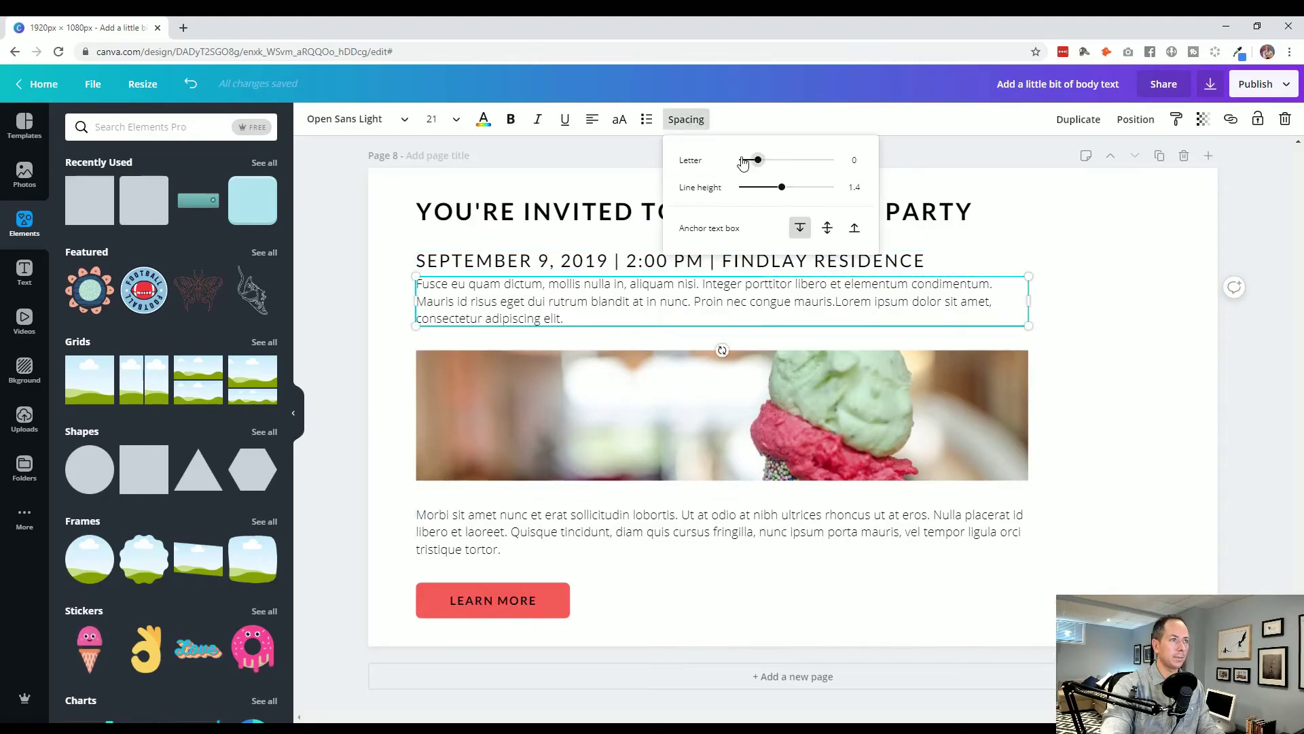
left_click_drag(786, 194, 788, 192)
left_click(720, 536)
left_click(686, 119)
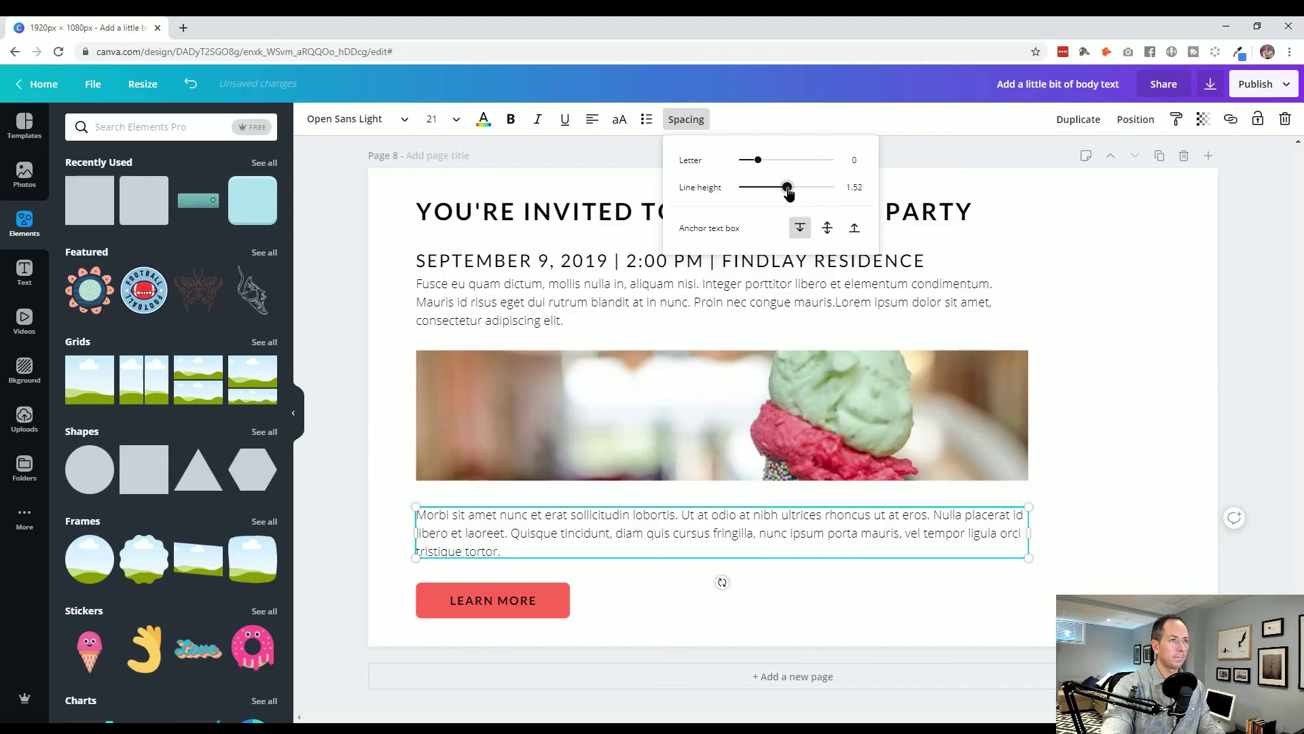
left_click(407, 598)
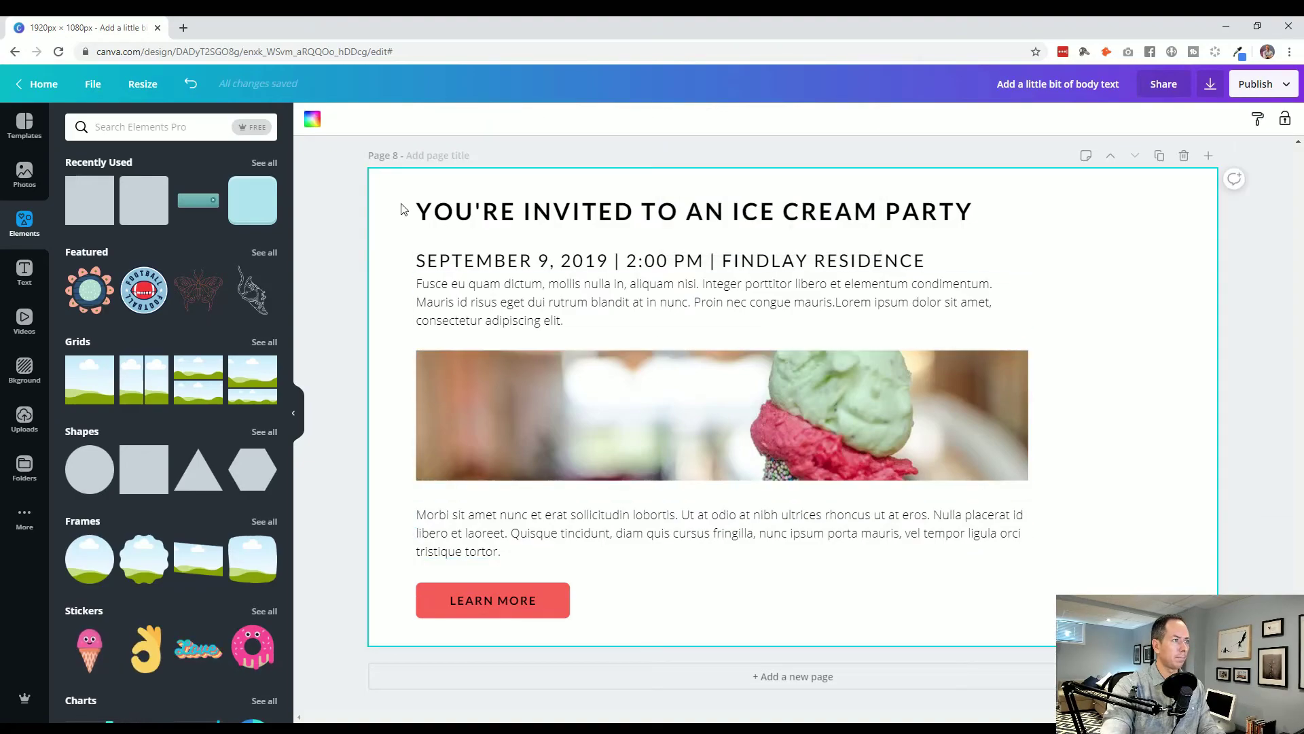
Select everything from the heading to the Learn More button and move it all up slightly.
left_click_drag(403, 209, 635, 632)
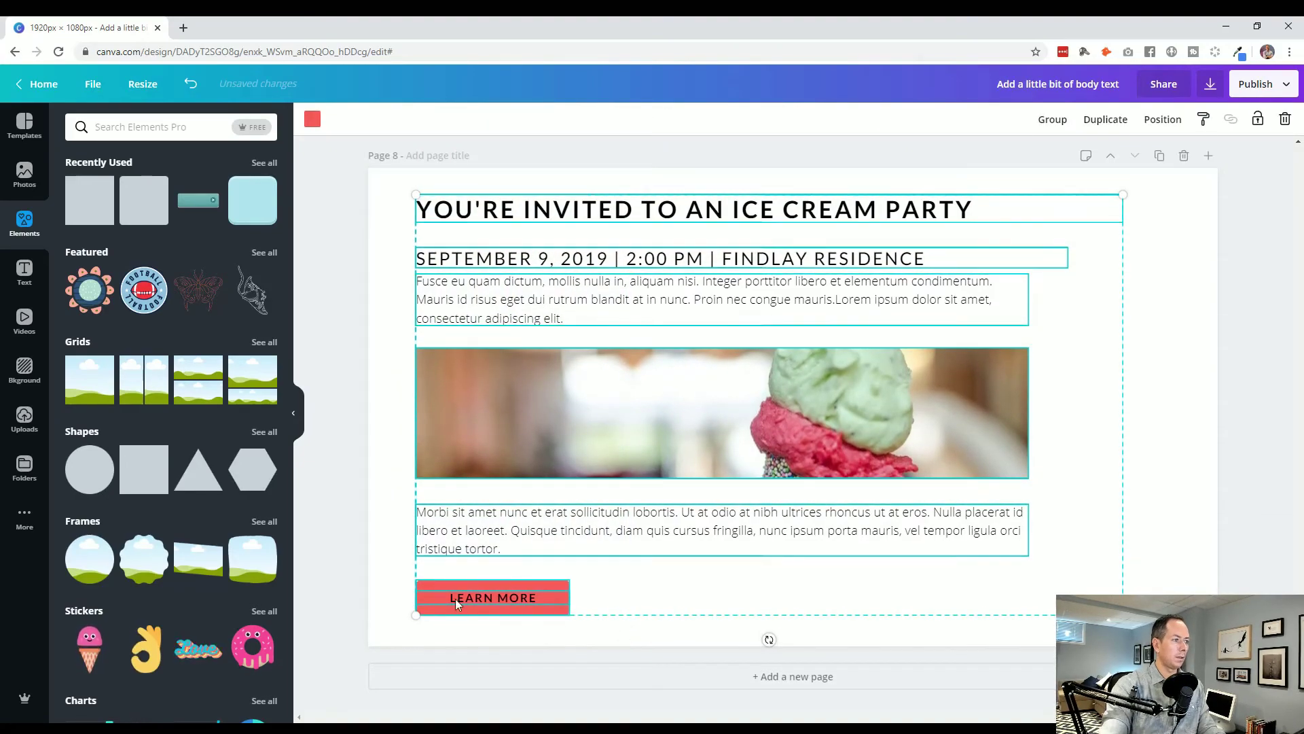
left_click(382, 578)
left_click(341, 633)
Review the finished page 8 against page 7 and look back at the ice cream photo invitation on page 6.
scroll(343, 637, "up", 6)
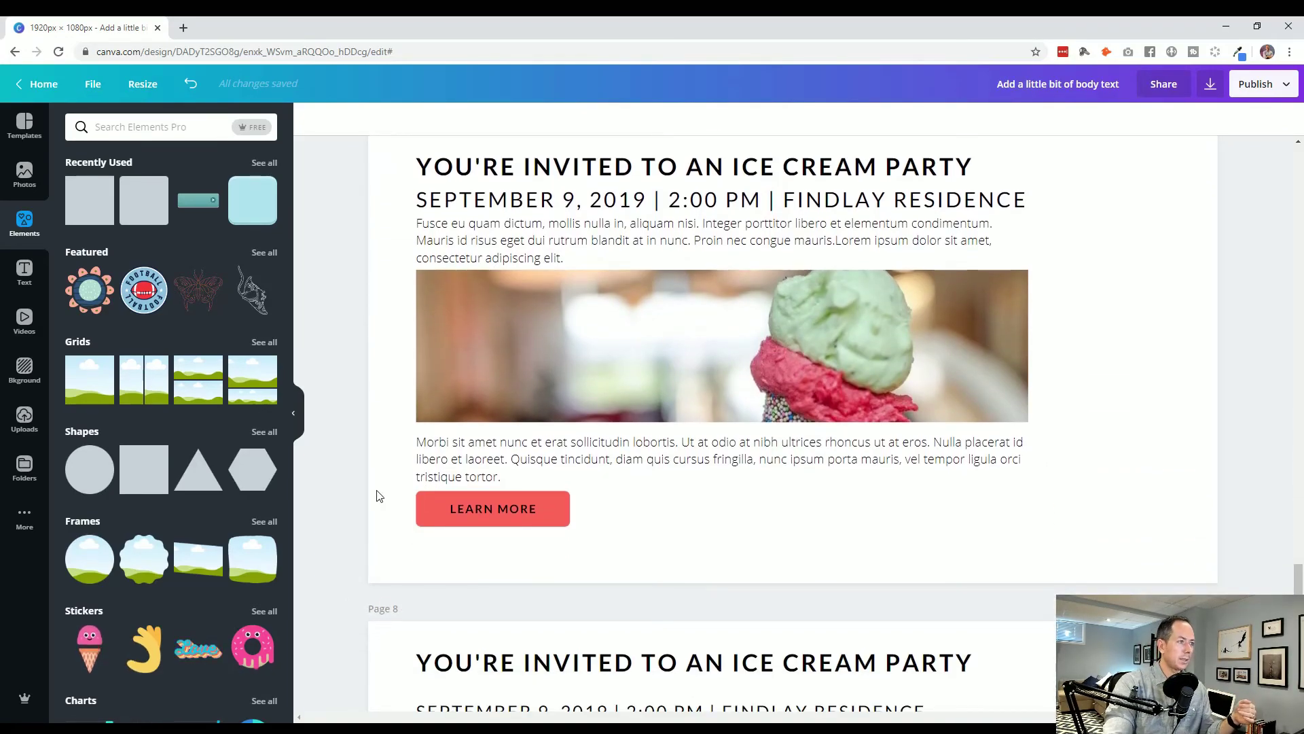
scroll(380, 515, "down", 6)
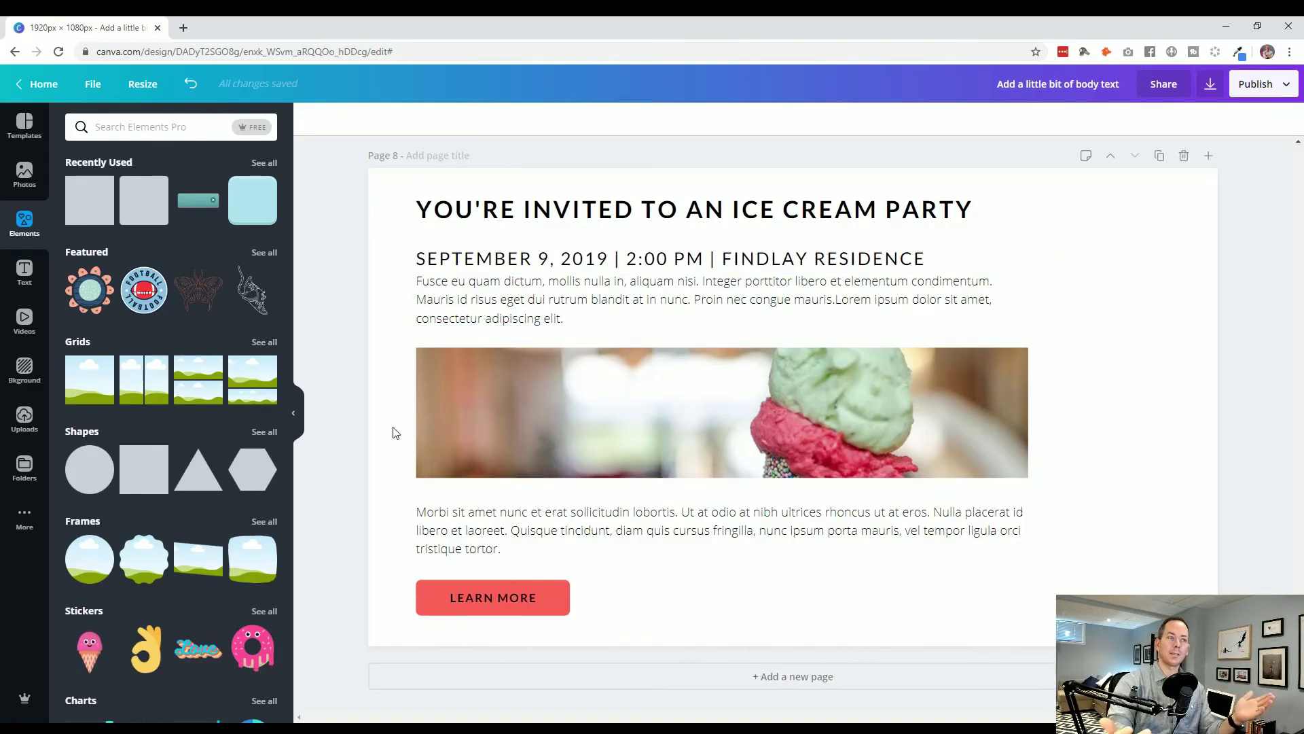
left_click(488, 314)
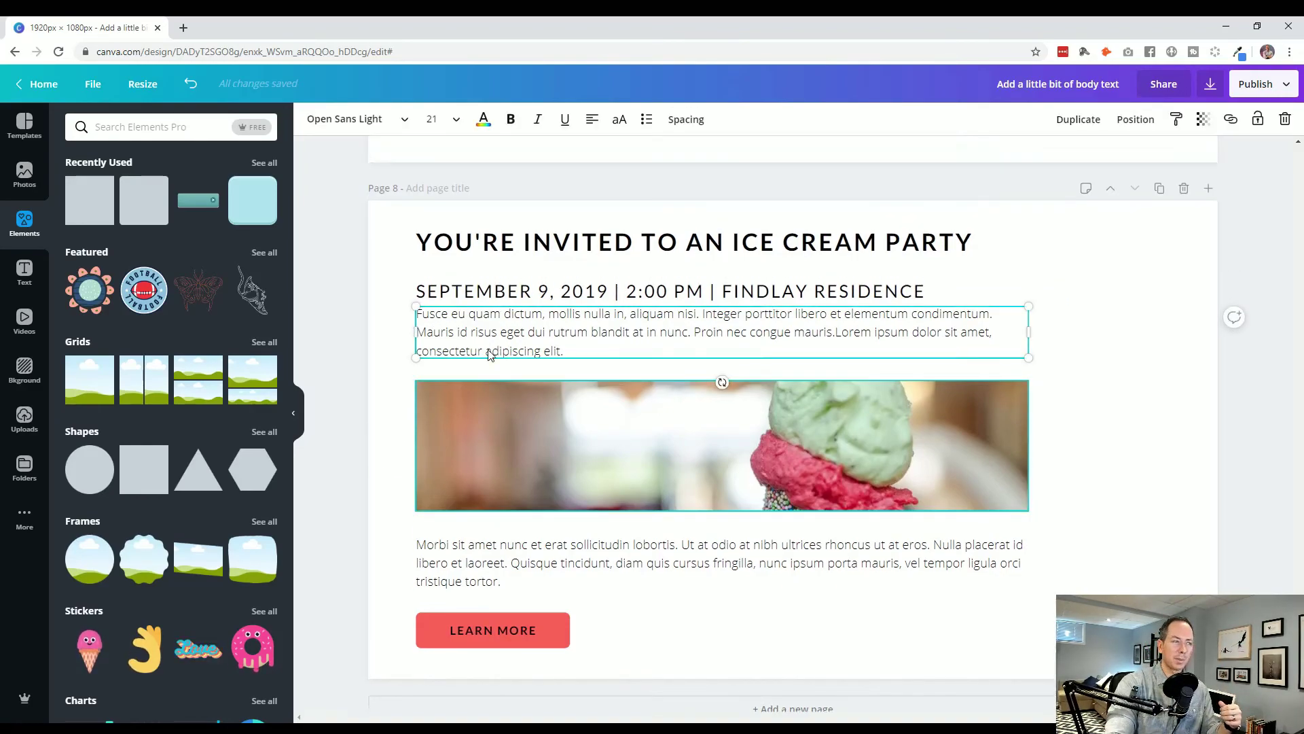
scroll(488, 349, "up", 6)
scroll(488, 354, "up", 1)
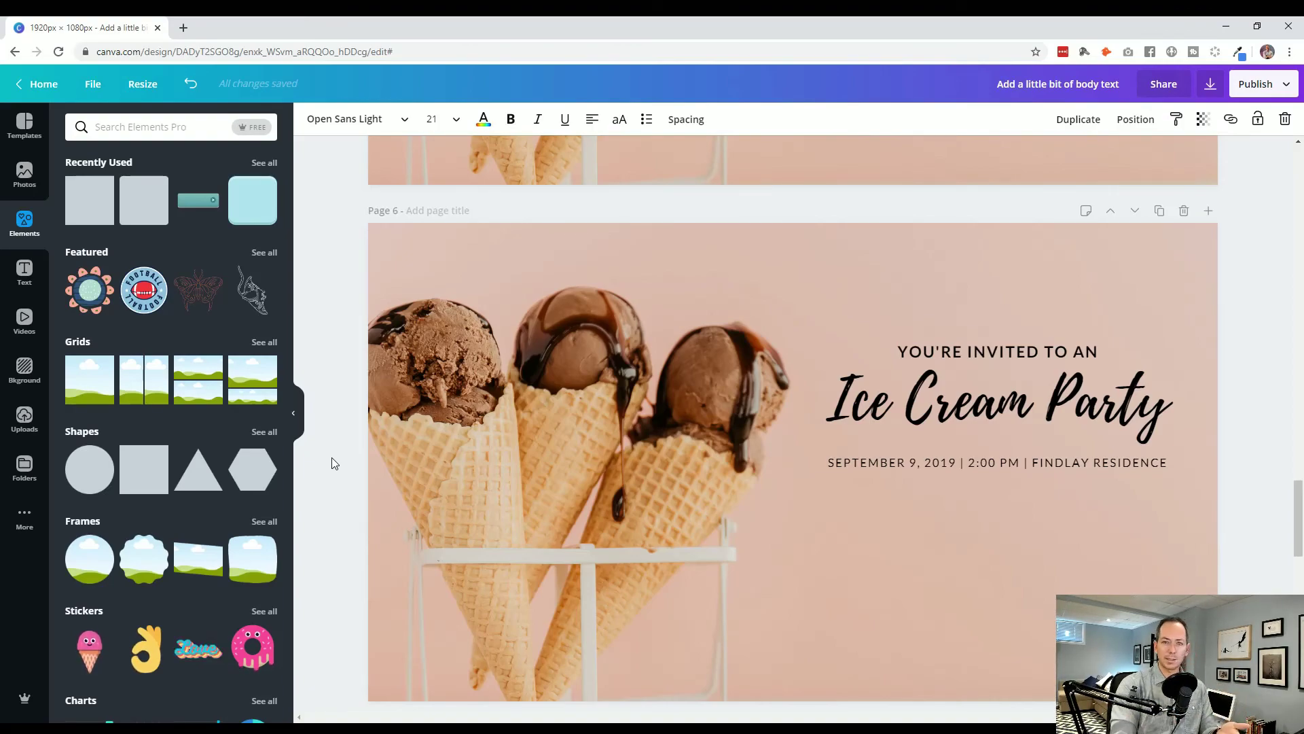
scroll(385, 415, "up", 8)
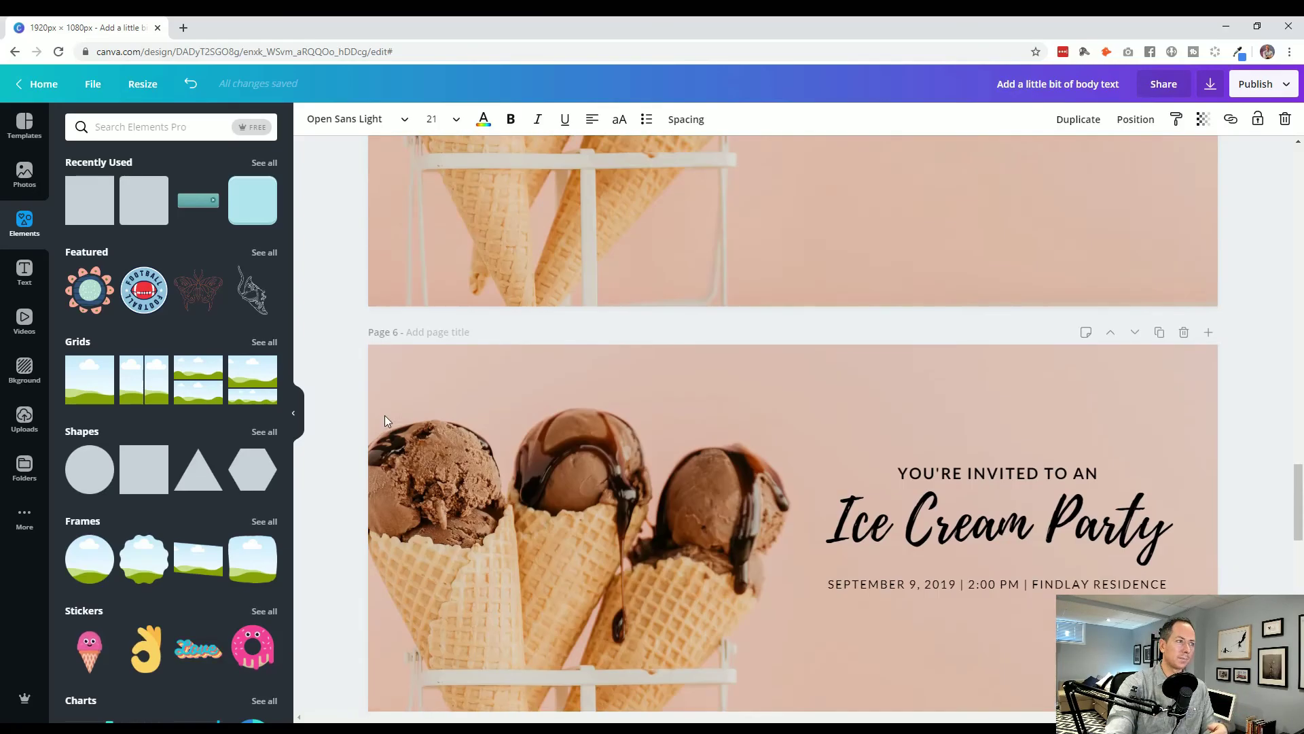
scroll(474, 512, "down", 8)
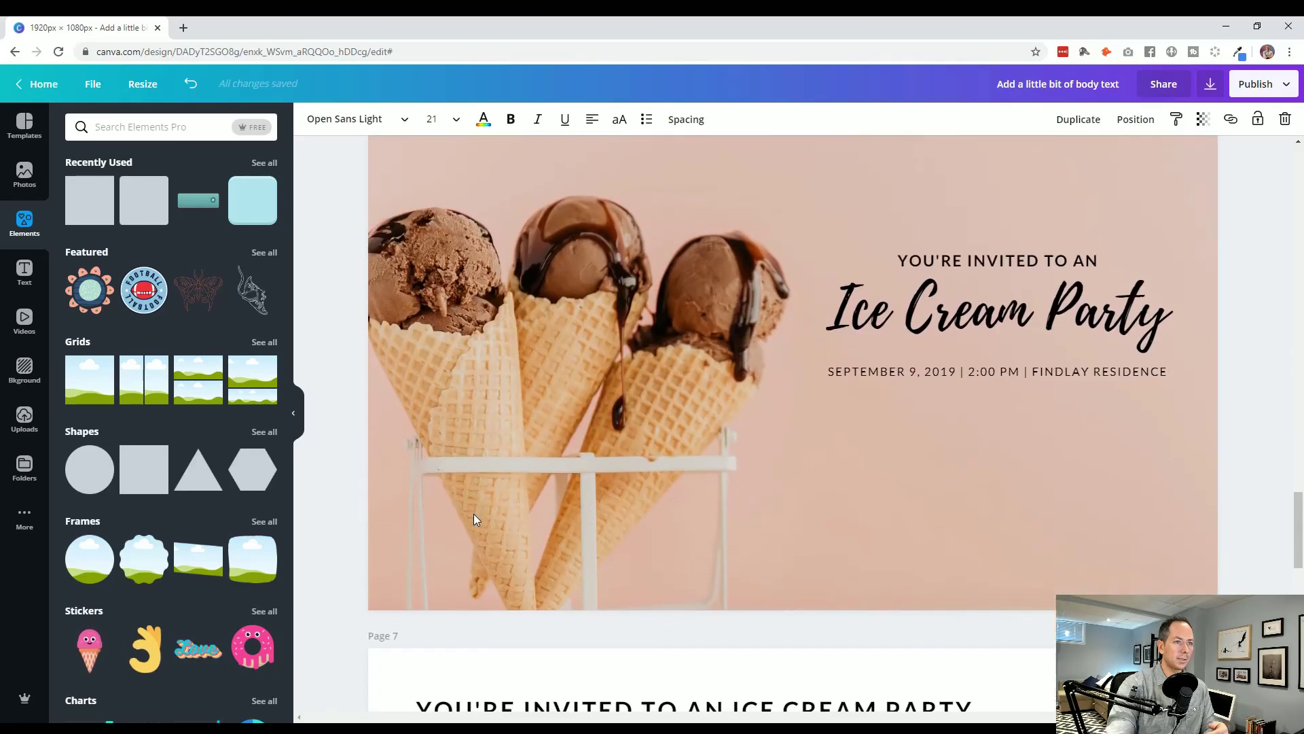